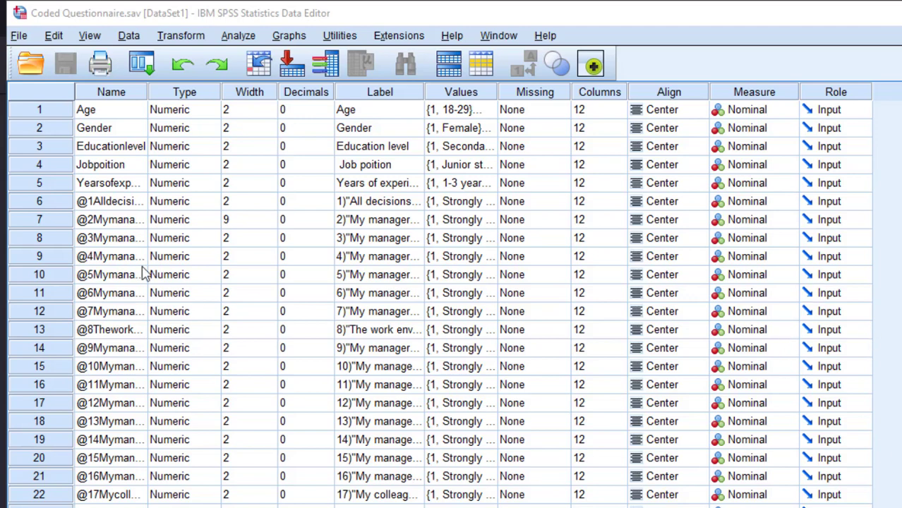
Review the questionnaire's variable list from the demographic items down to the Leadership scale variable.
scroll(417, 413, down, 3)
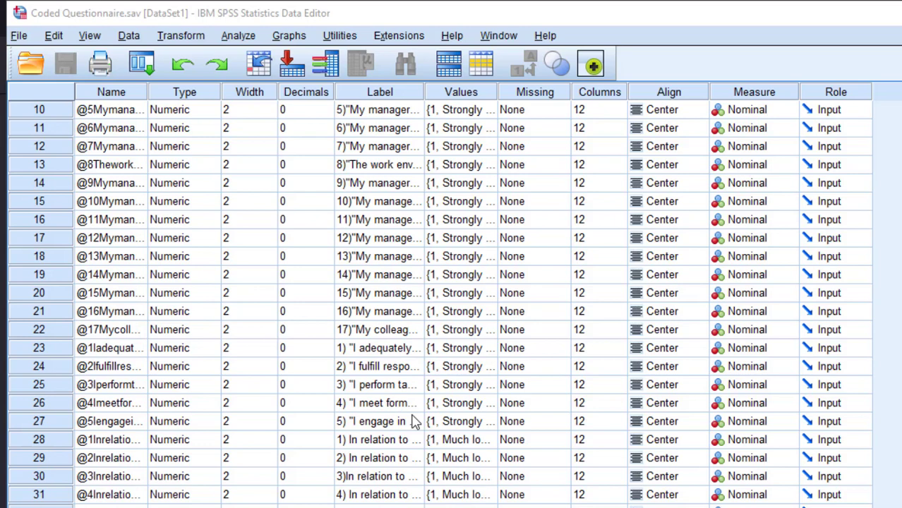
scroll(415, 421, down, 1)
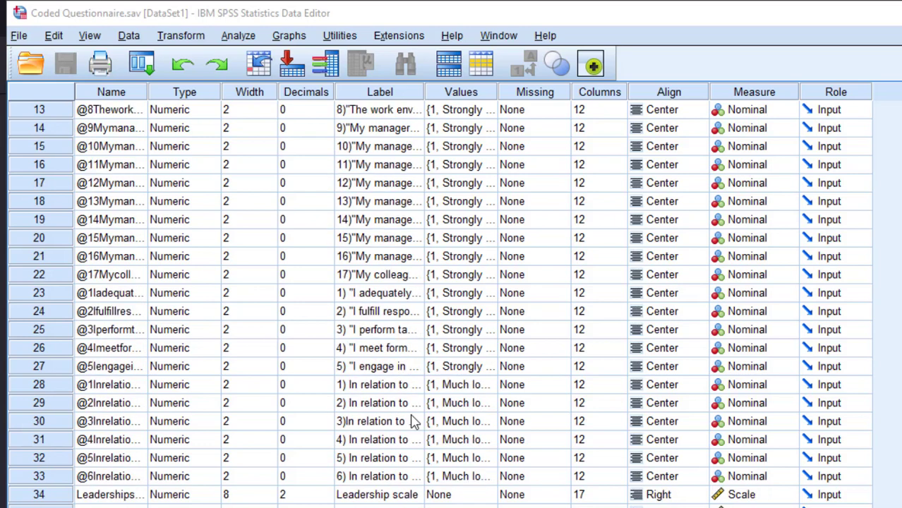
scroll(416, 422, up, 4)
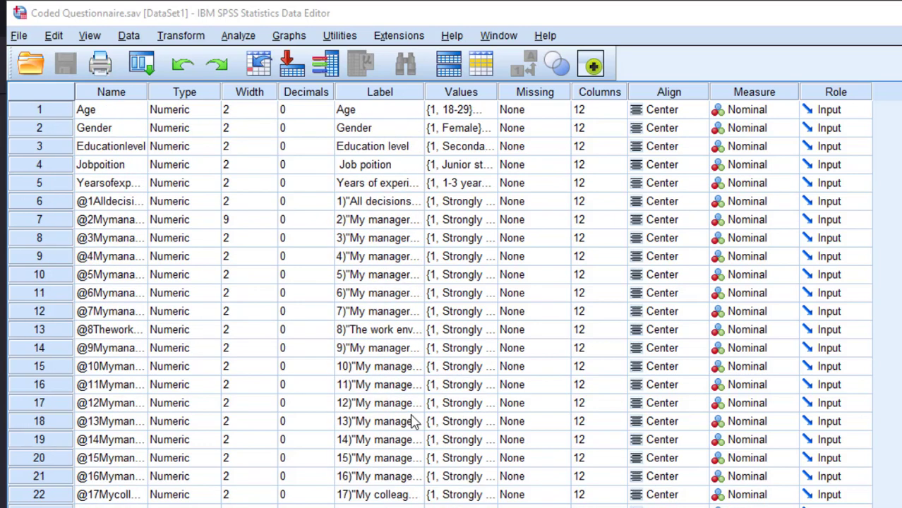
scroll(415, 422, down, 1)
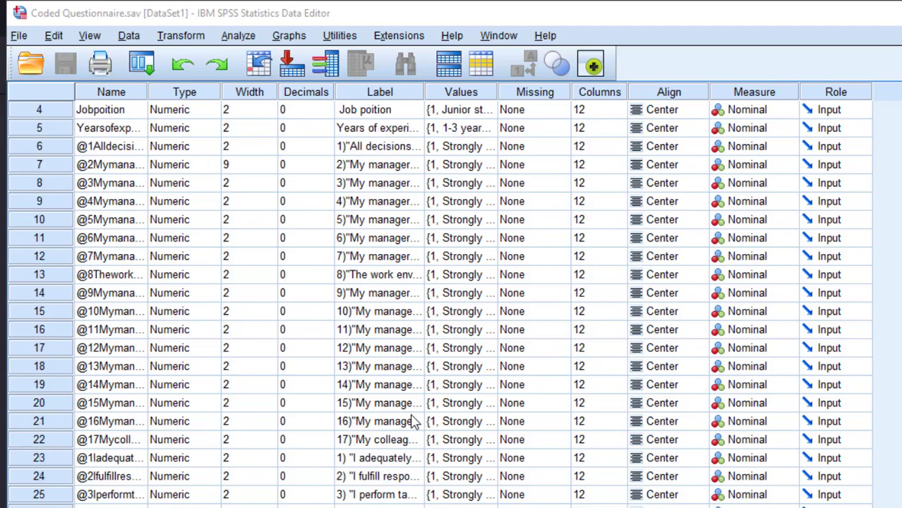
scroll(415, 421, down, 1)
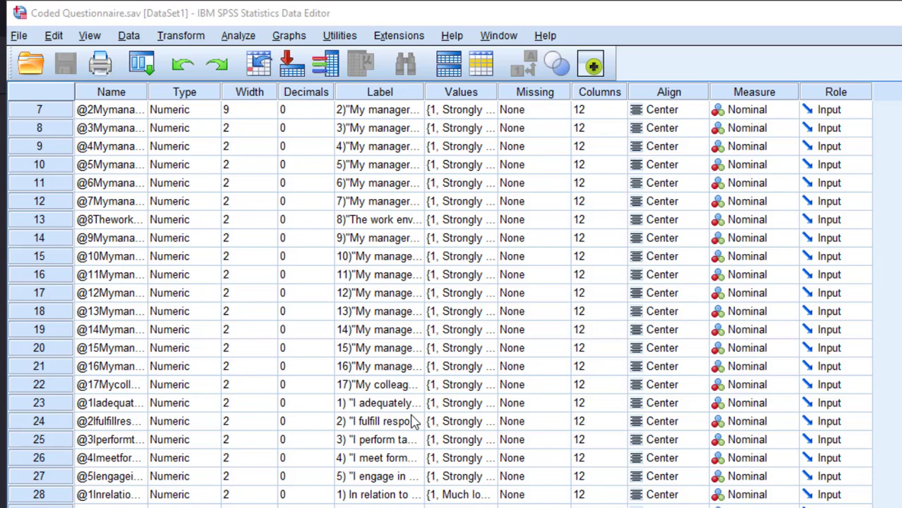
scroll(404, 390, up, 2)
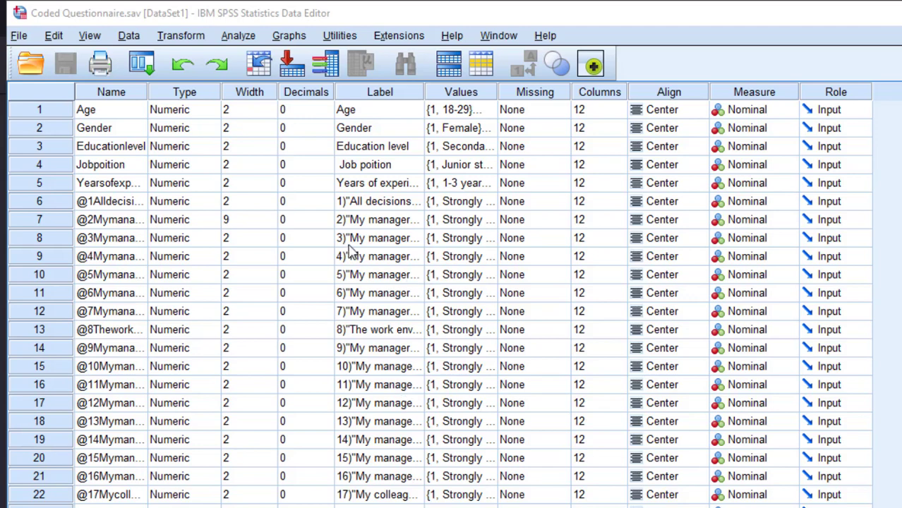
Inspect the value labels of question 1, "All decisions are made at the organizational level", and close them without changes.
click(86, 235)
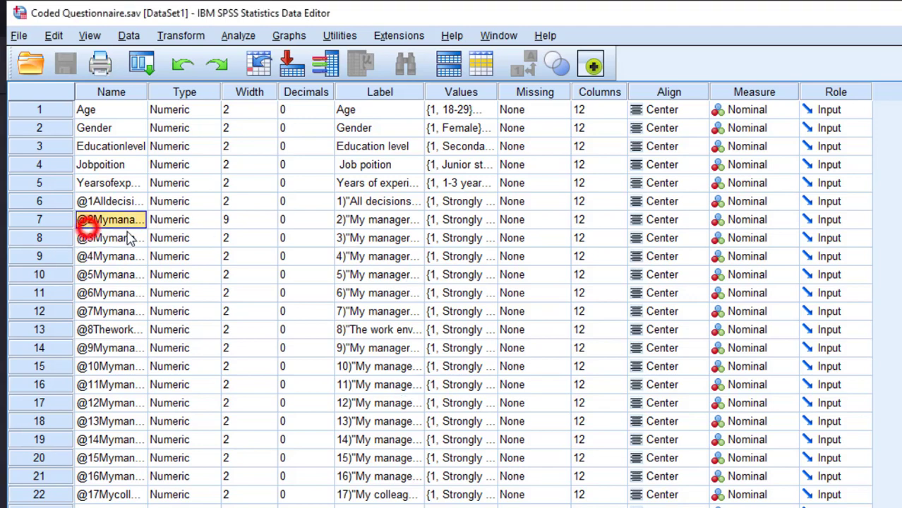
click(374, 231)
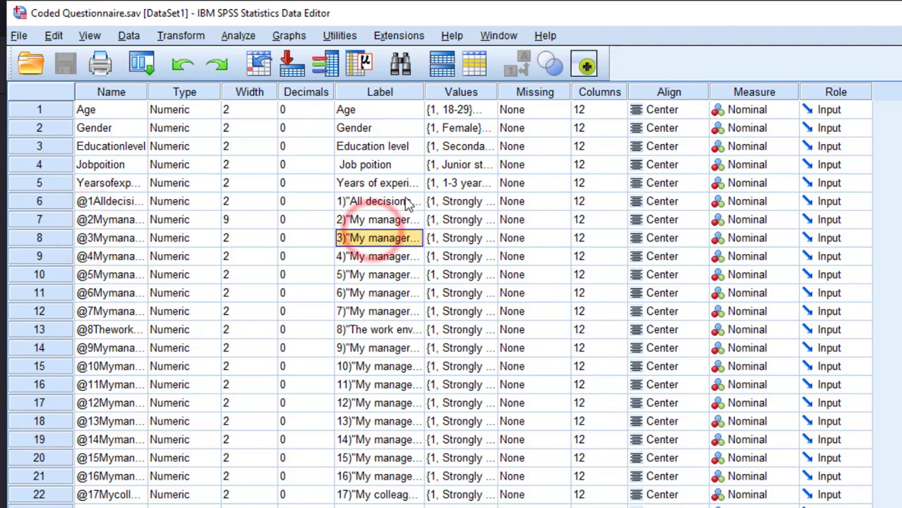
click(462, 201)
click(492, 202)
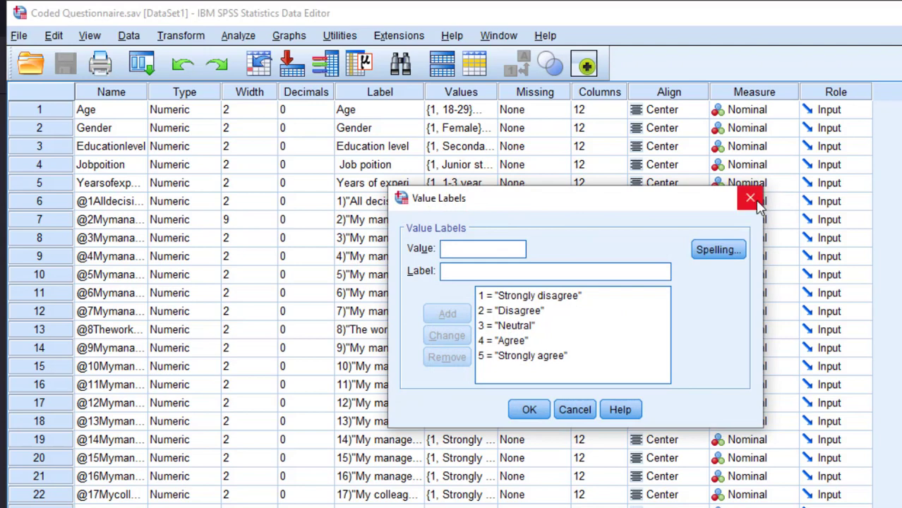
click(750, 198)
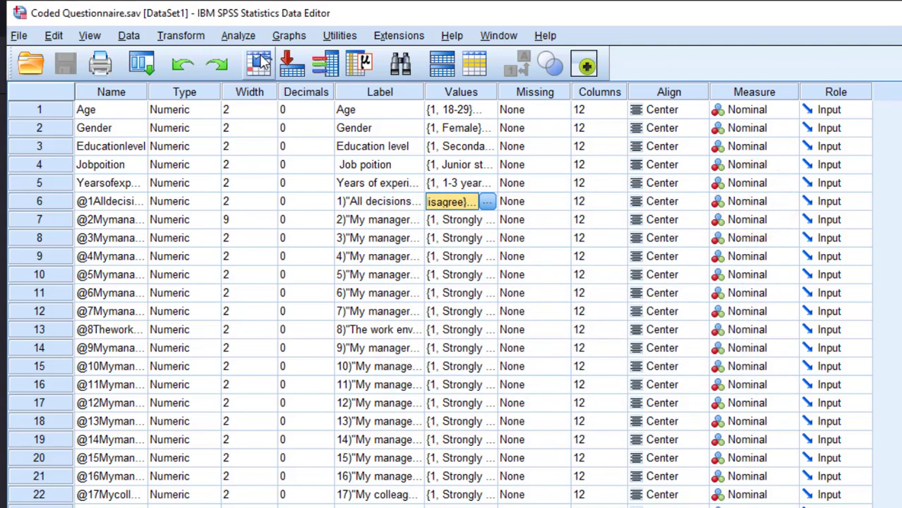
Open the Factor Analysis dialog from the dimension reduction procedures.
click(238, 35)
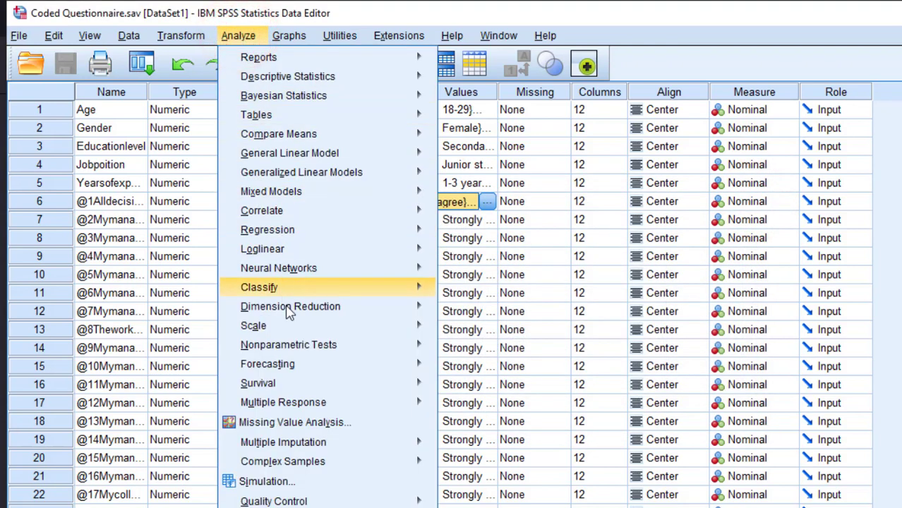
mouse_move(288, 313)
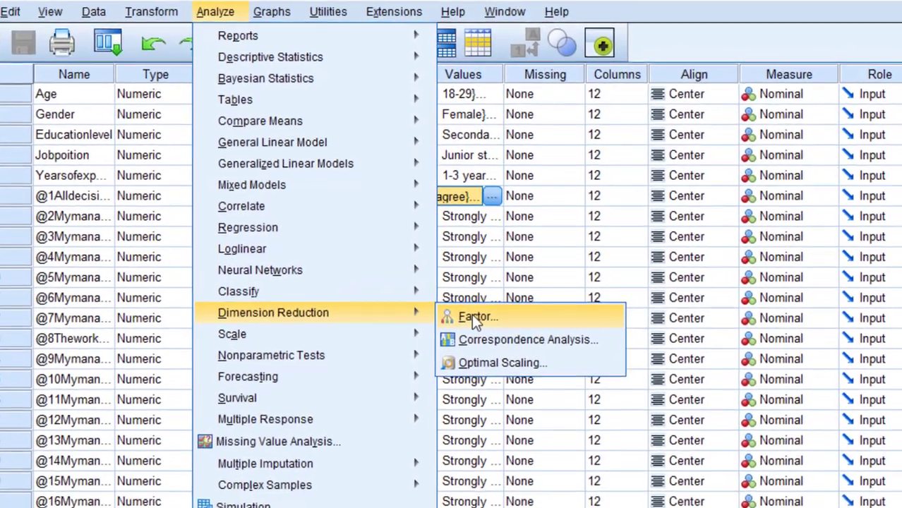
click(471, 311)
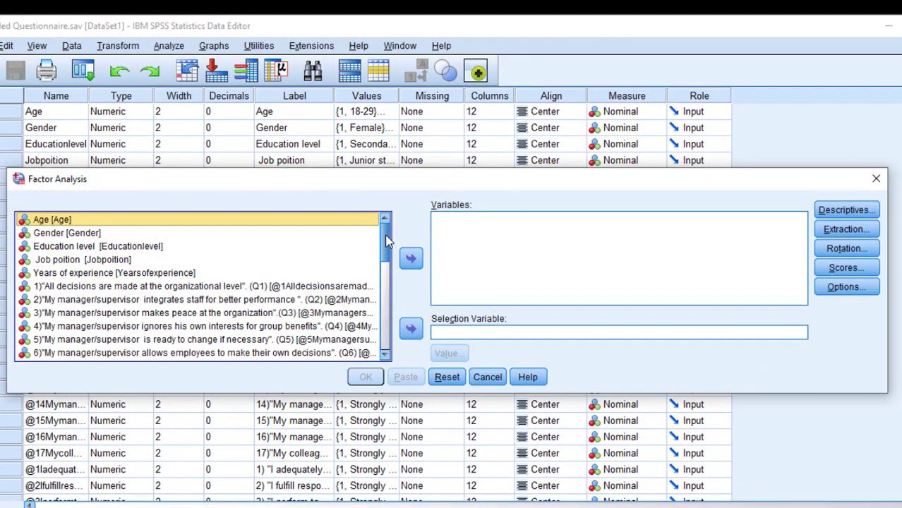
Select the leadership questions Q1 through Q8 together in the source variable list.
drag(387, 240, 382, 266)
scroll(378, 247, up, 6)
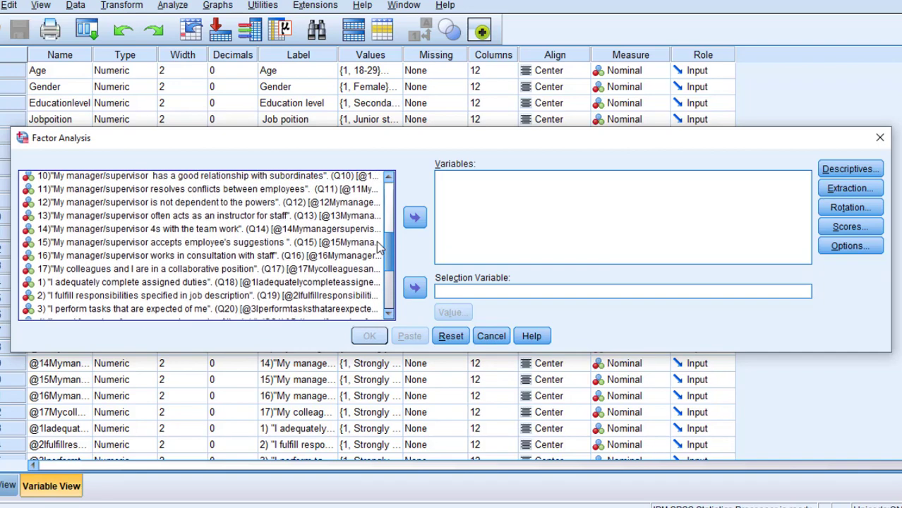
click(84, 222)
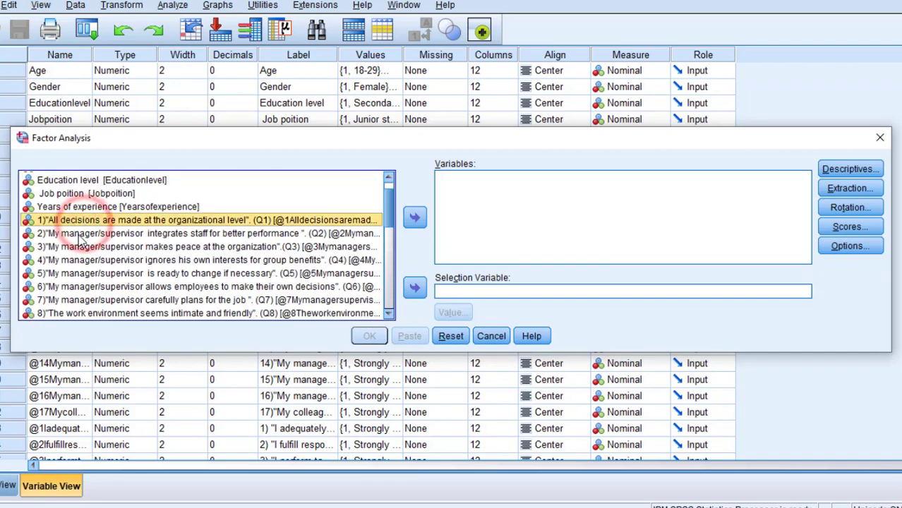
shift+click(79, 234)
ctrl+click(74, 247)
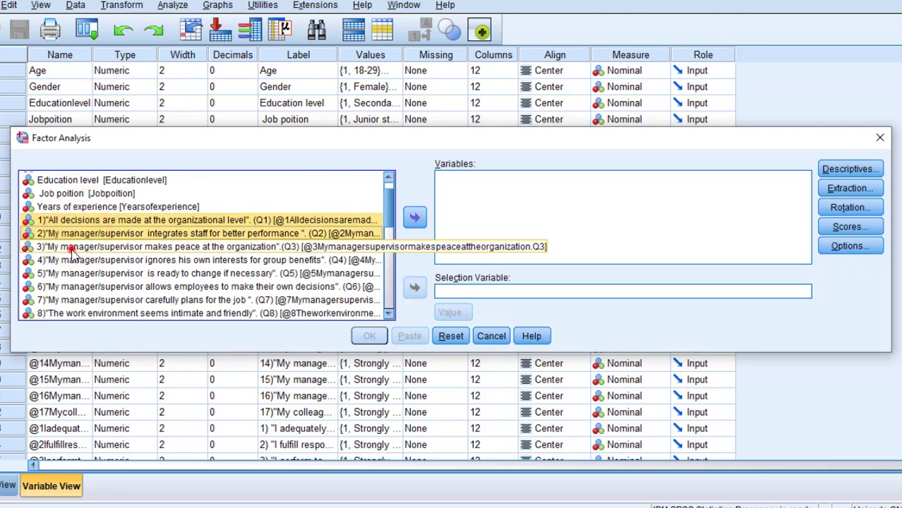
ctrl+click(63, 274)
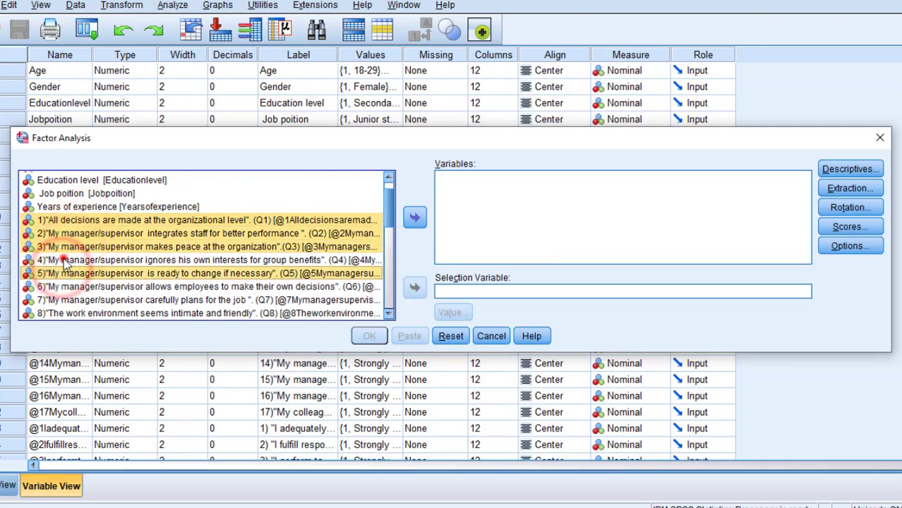
ctrl+click(64, 260)
ctrl+click(68, 286)
ctrl+click(71, 300)
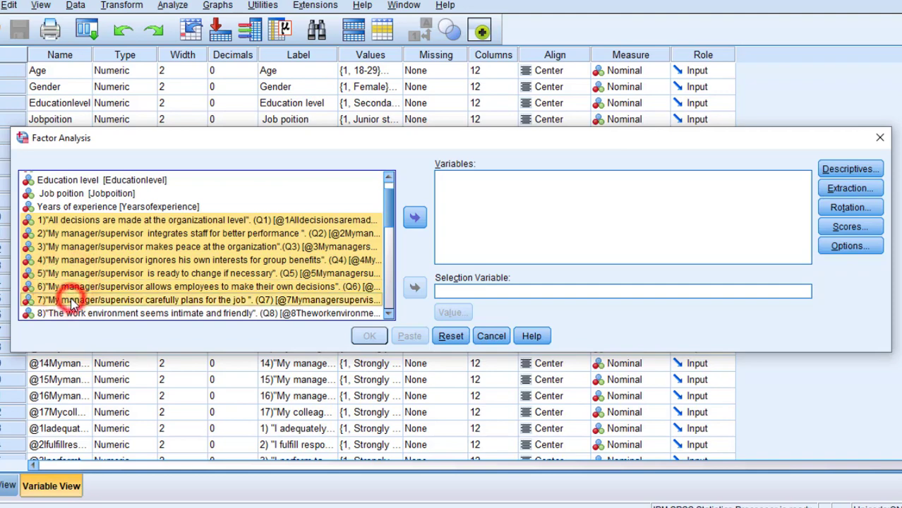
ctrl+click(71, 314)
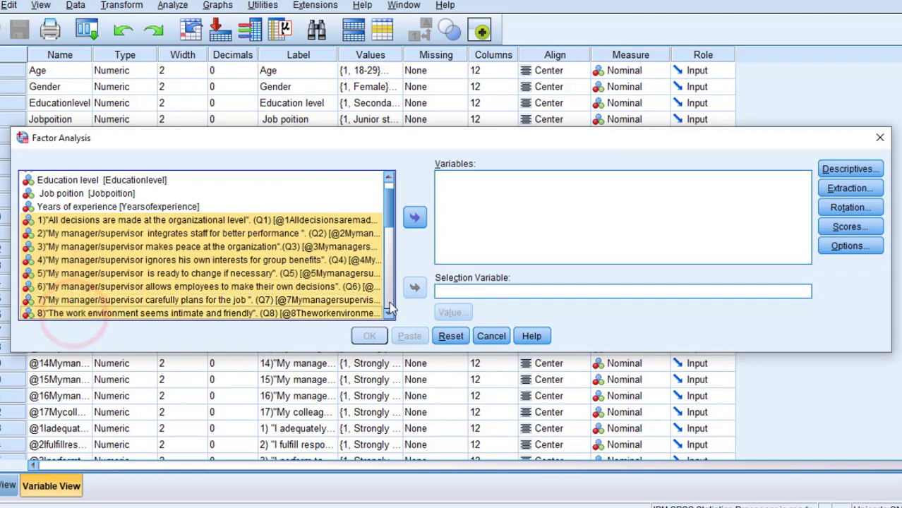
Extend the selection in the source list with questions Q9 through Q14.
click(388, 315)
click(389, 314)
click(389, 314)
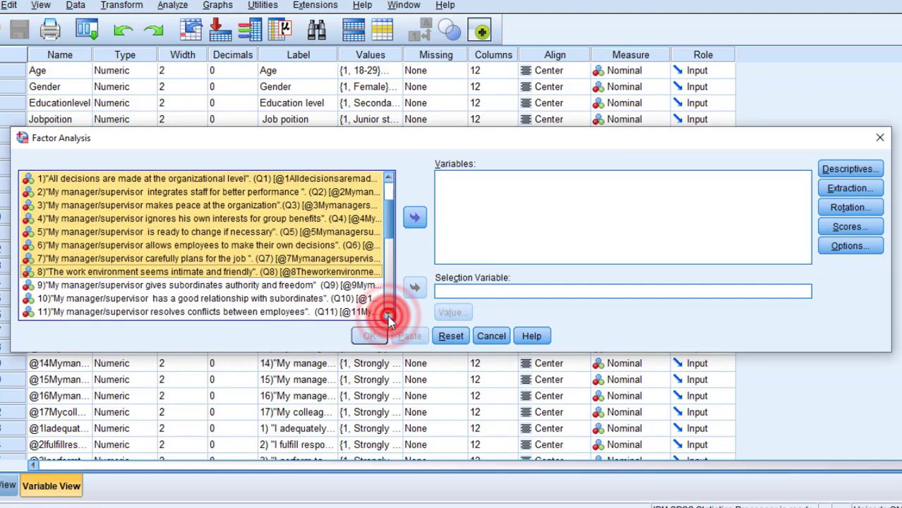
click(388, 315)
ctrl+click(49, 273)
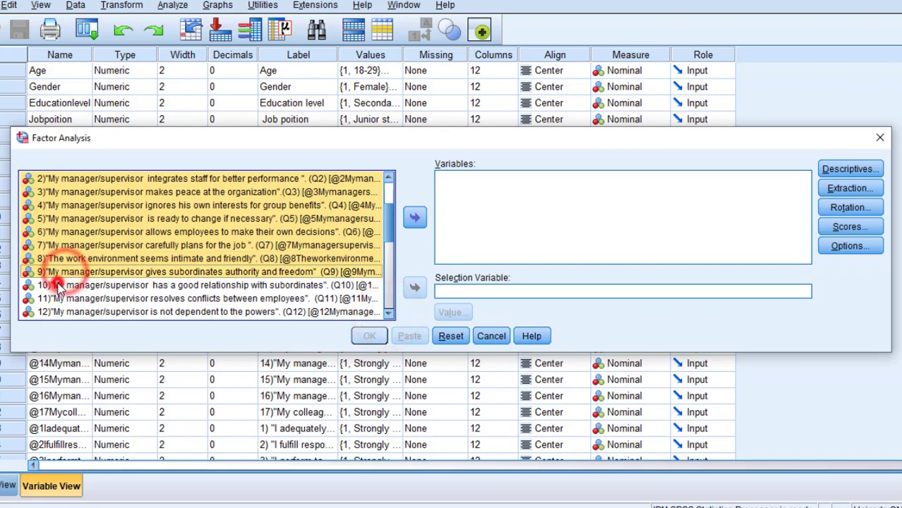
ctrl+click(56, 285)
ctrl+click(50, 299)
ctrl+click(53, 312)
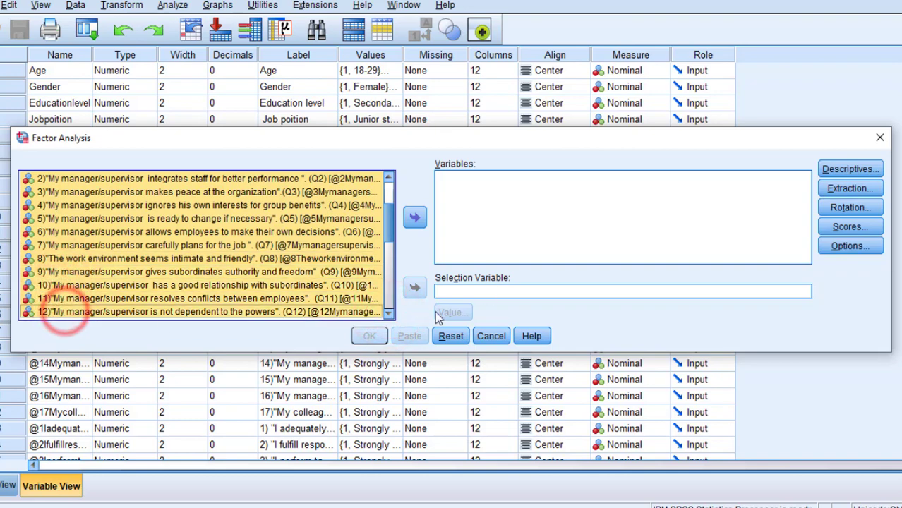
click(389, 314)
click(389, 314)
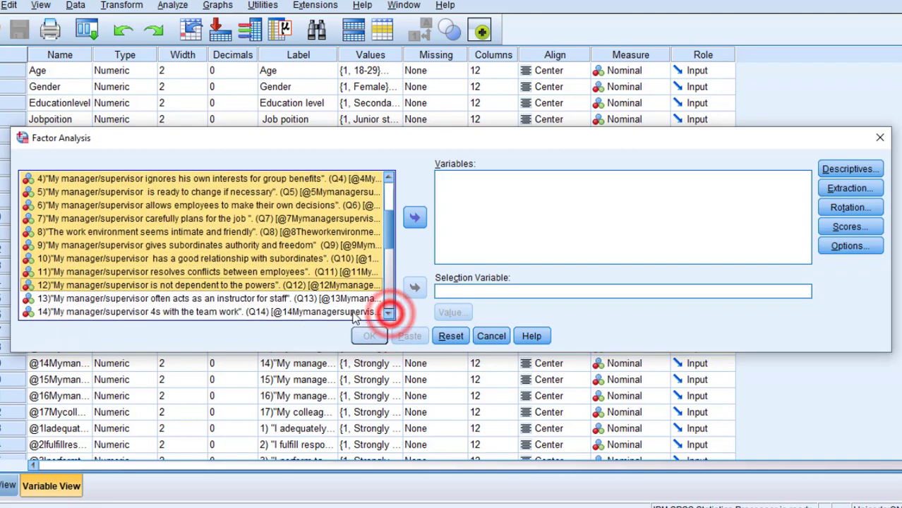
ctrl+click(158, 299)
ctrl+click(140, 312)
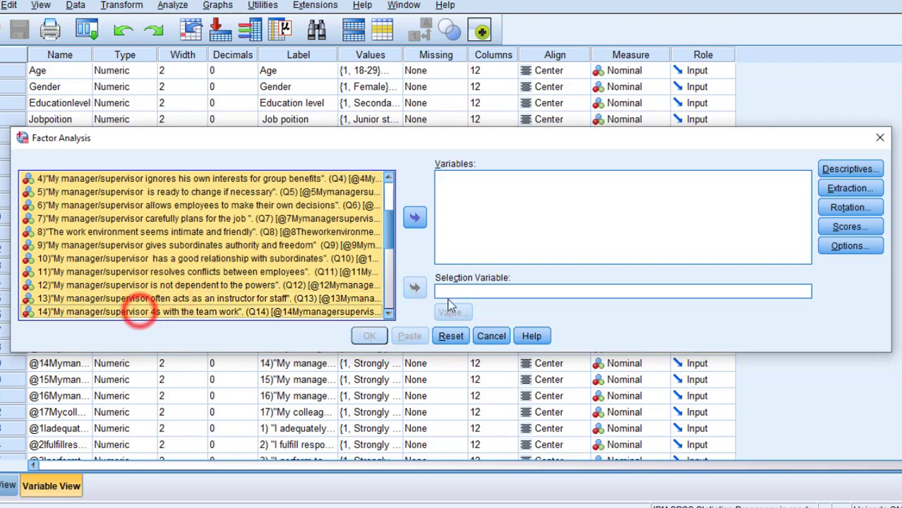
Add Q15, Q16 and Q17 to the selection and move all the selected questions into the analysis variables.
click(388, 314)
click(388, 314)
click(388, 314)
click(388, 314)
click(388, 314)
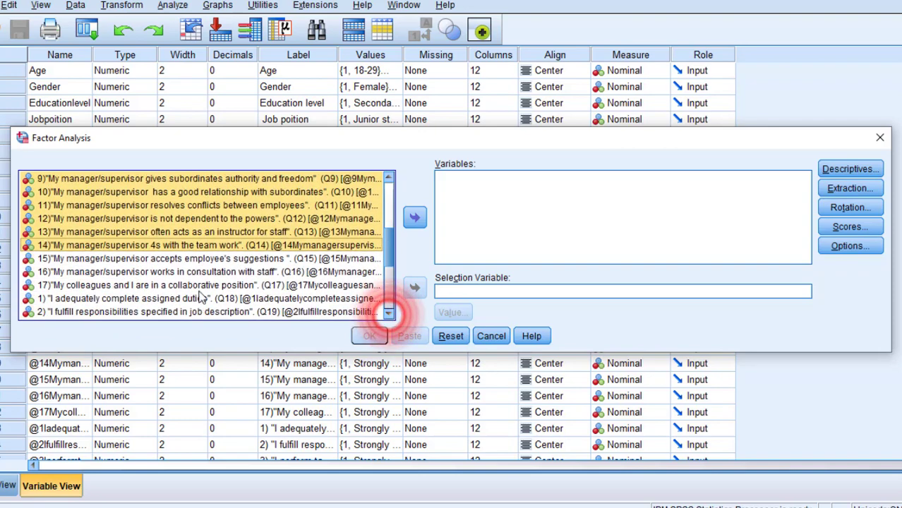
ctrl+click(81, 258)
ctrl+click(78, 272)
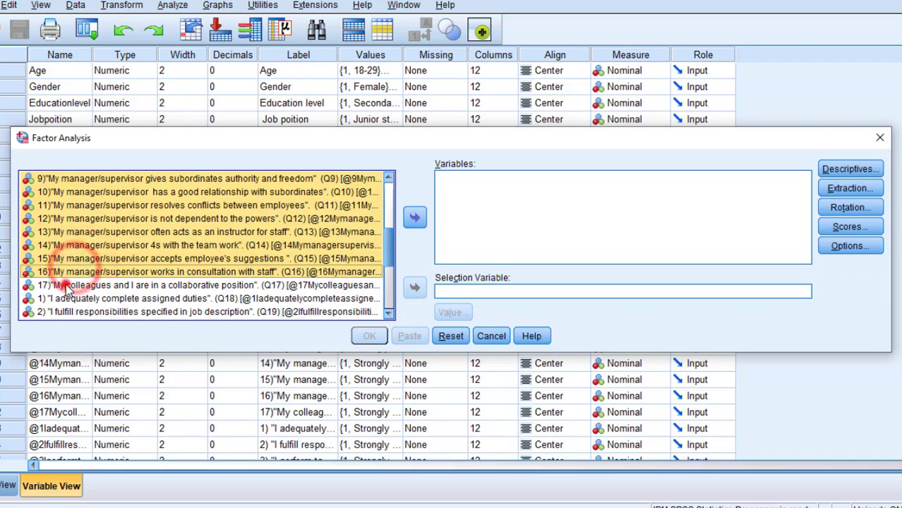
ctrl+click(65, 285)
click(416, 218)
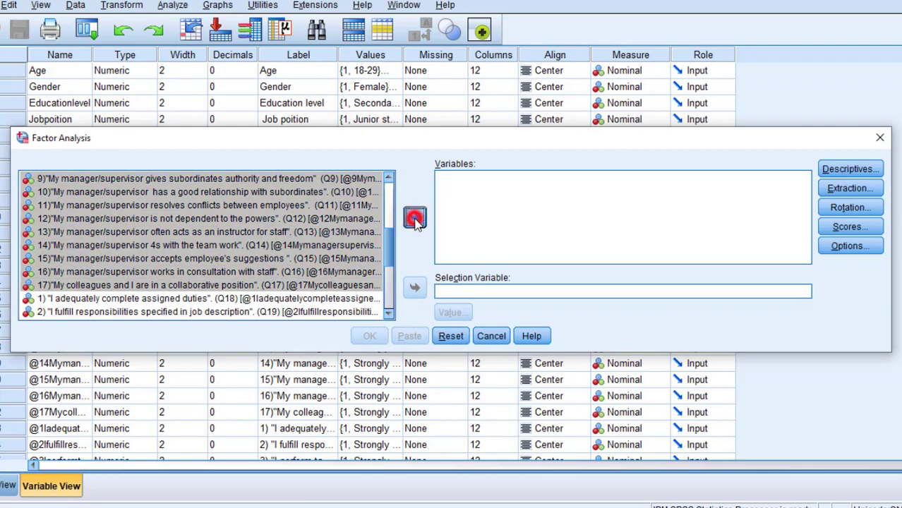
In the factor analysis descriptives, enable Coefficients, Determinant, and KMO and Bartlett's test of sphericity for the correlation matrix.
click(850, 169)
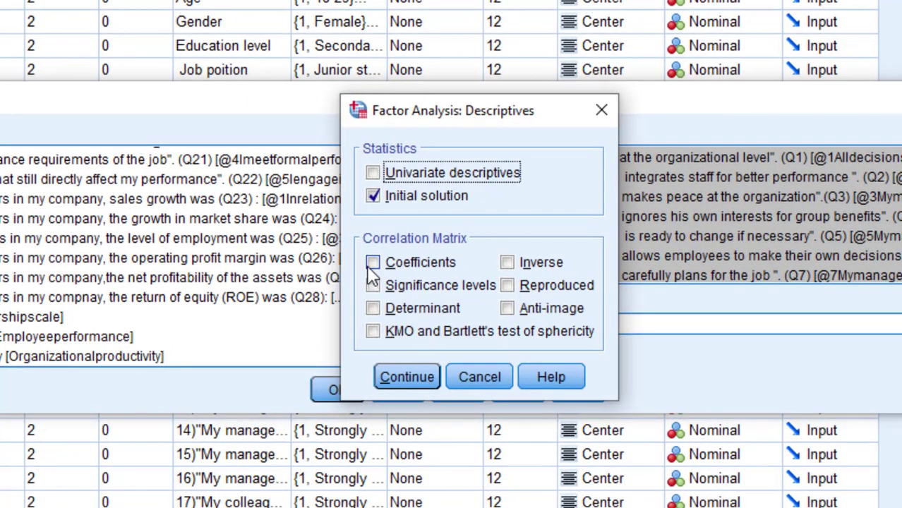
click(316, 290)
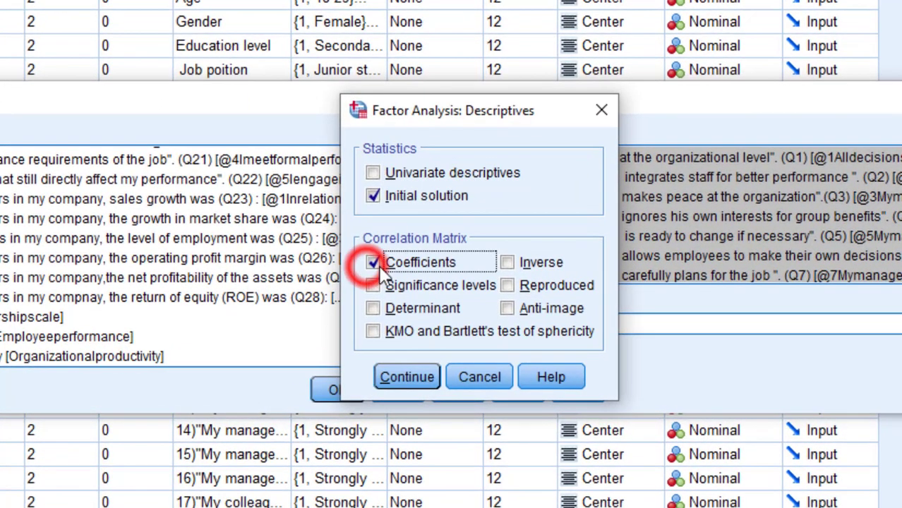
click(374, 309)
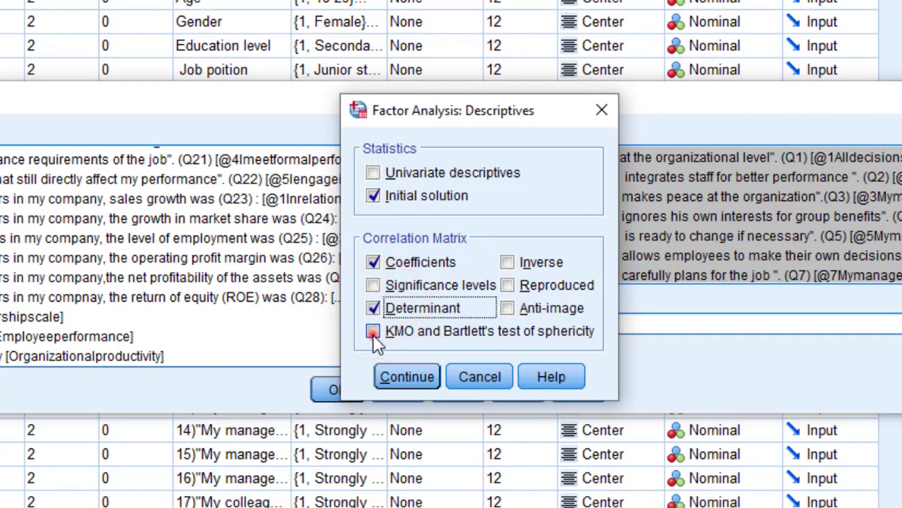
click(373, 332)
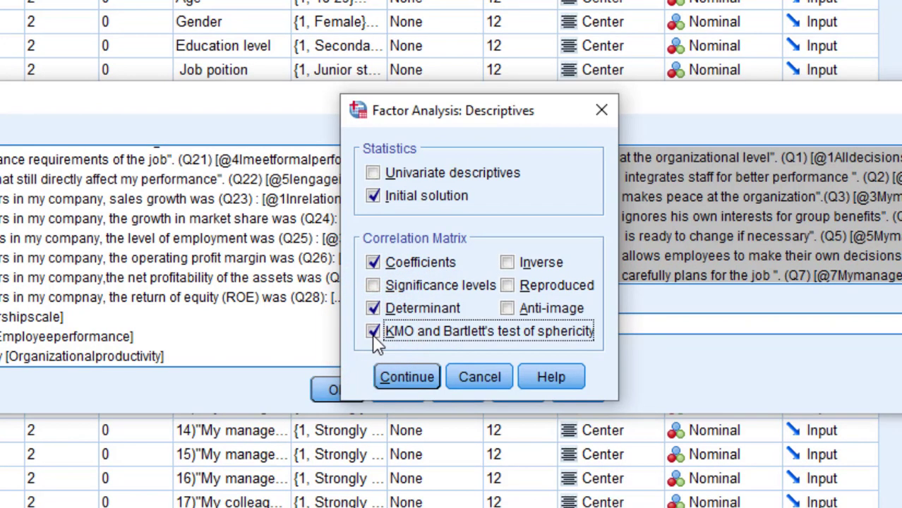
click(383, 377)
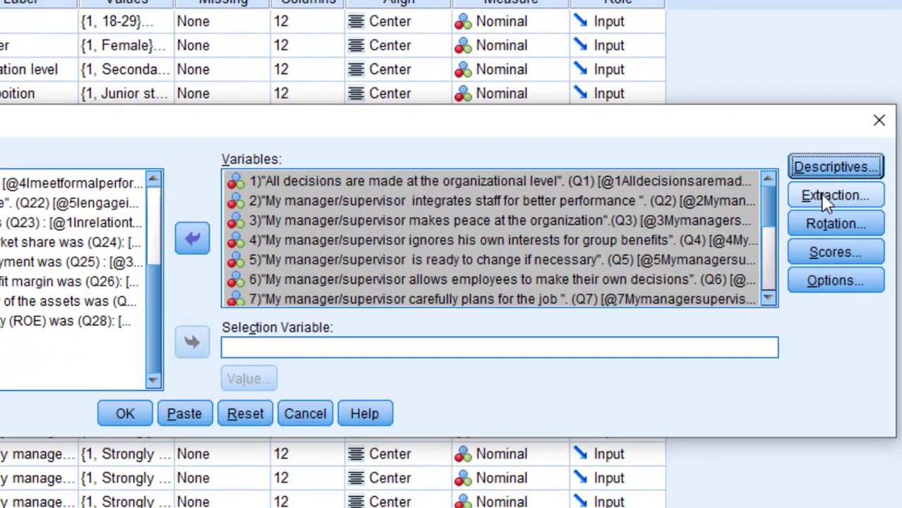
In the extraction settings, turn on the scree plot and turn off the unrotated factor solution.
click(822, 193)
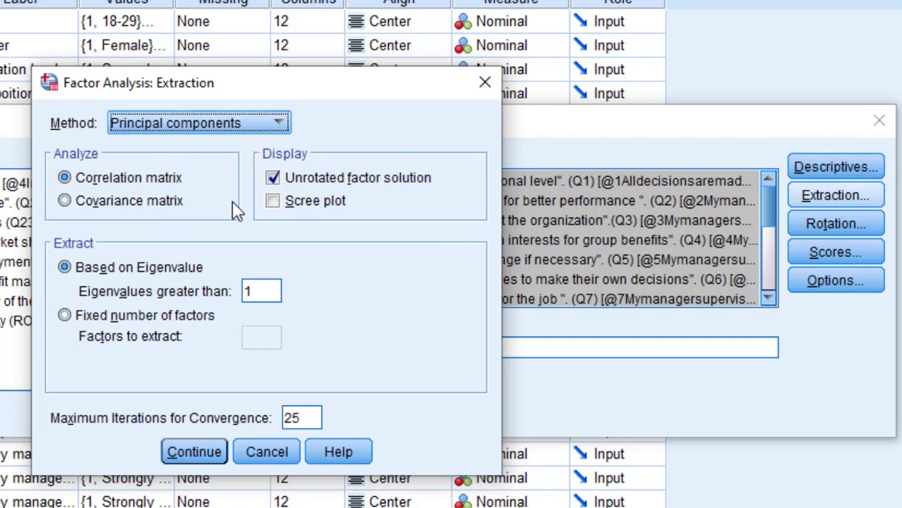
click(271, 204)
click(276, 178)
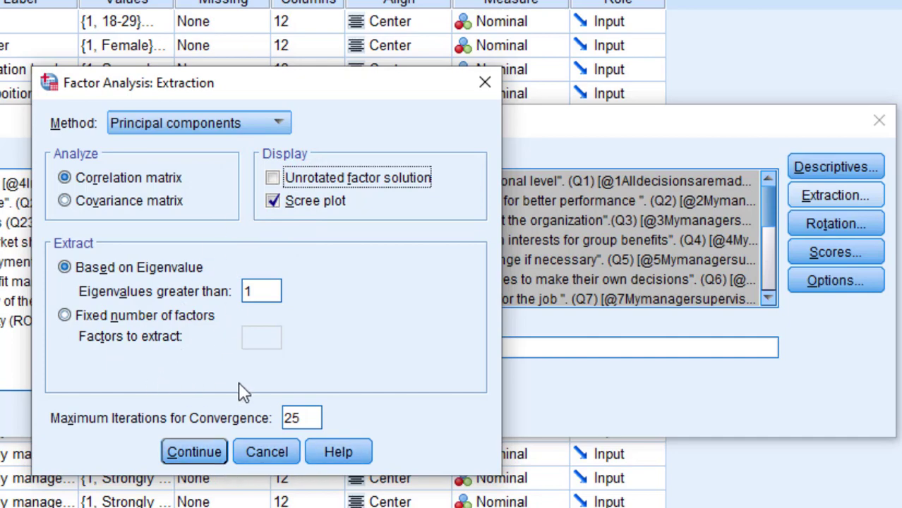
click(195, 452)
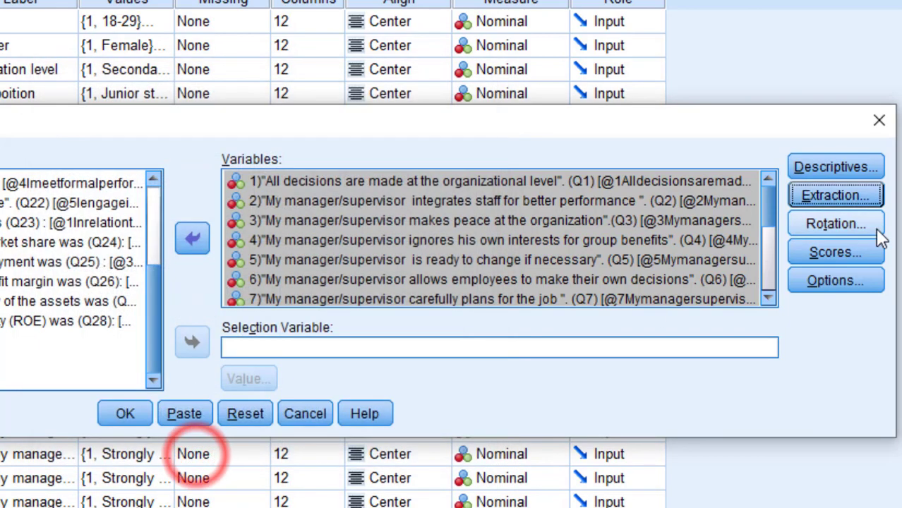
Set the factor rotation method to Varimax with the rotated solution displayed, and view the factor scores settings.
click(861, 222)
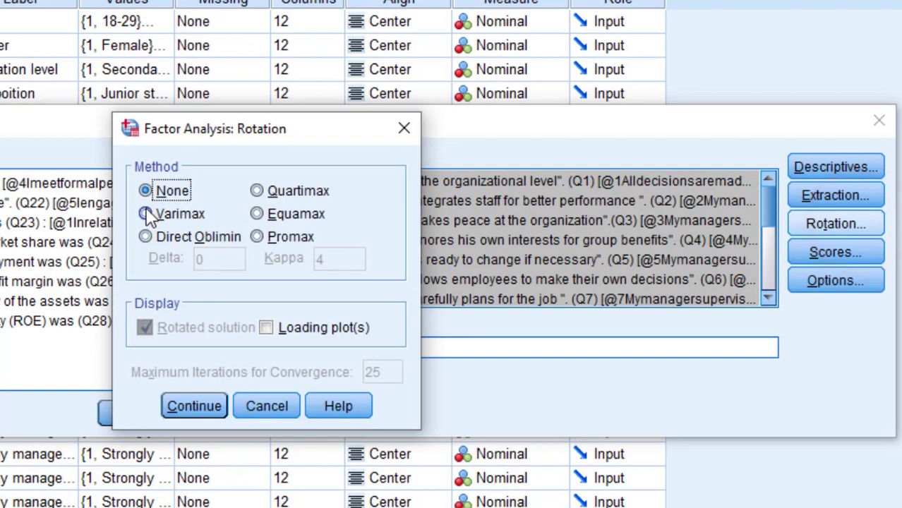
click(146, 214)
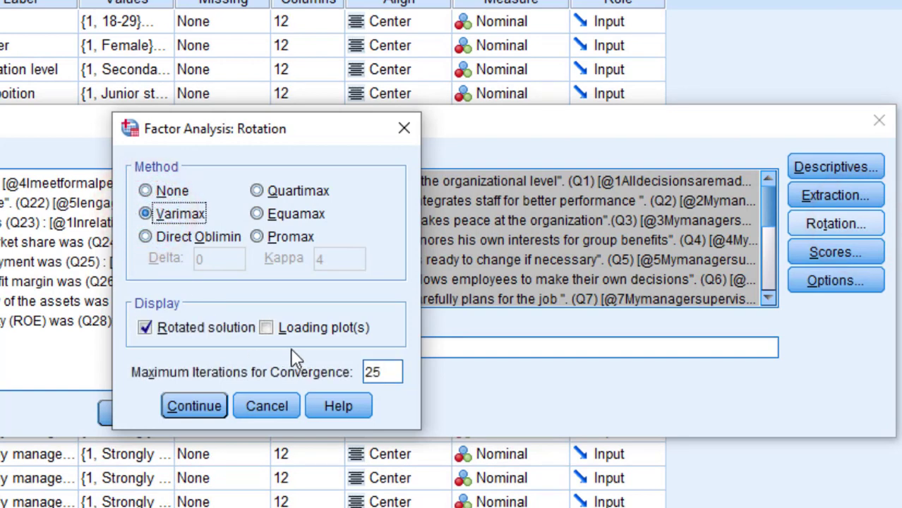
click(188, 409)
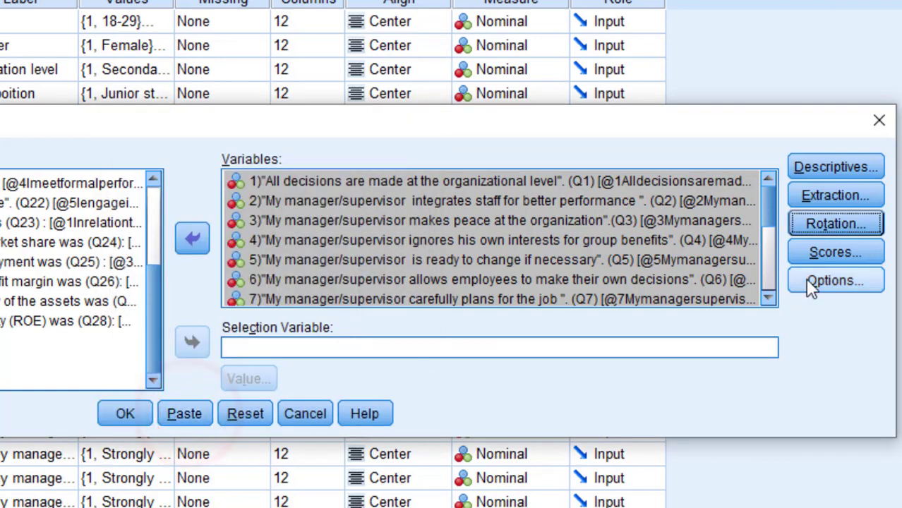
click(834, 245)
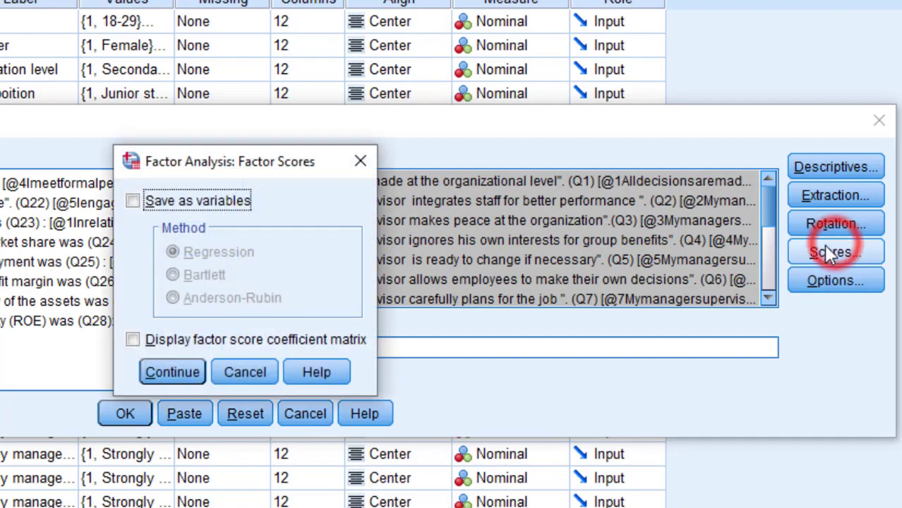
click(368, 161)
Sort the coefficients by size, suppress small coefficients below .10, and run the factor analysis.
click(833, 281)
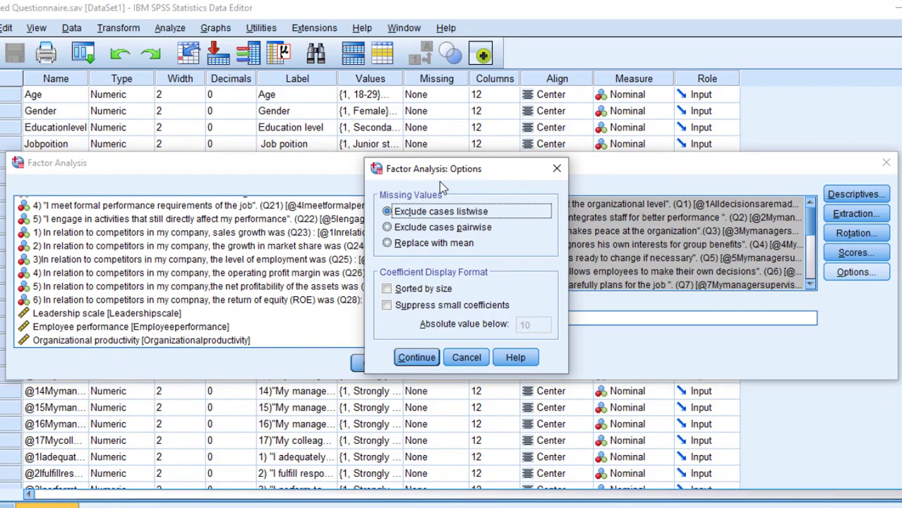
click(387, 289)
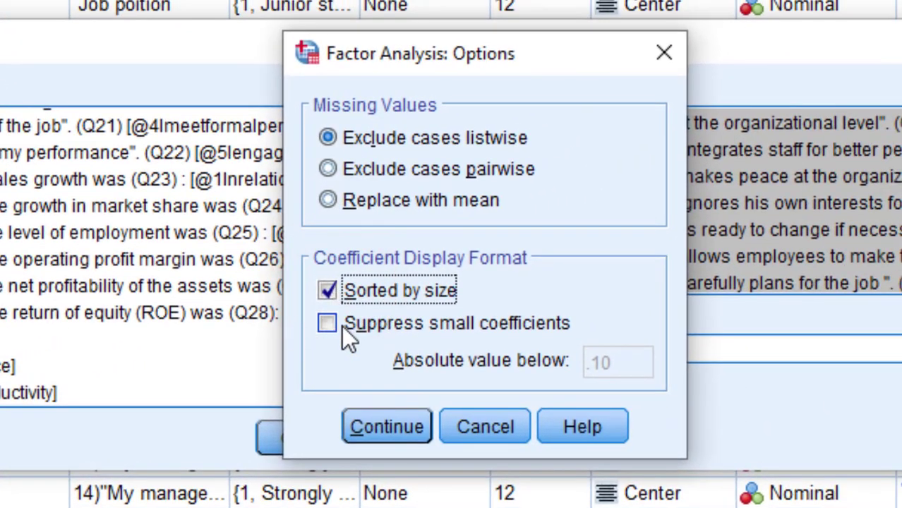
click(342, 325)
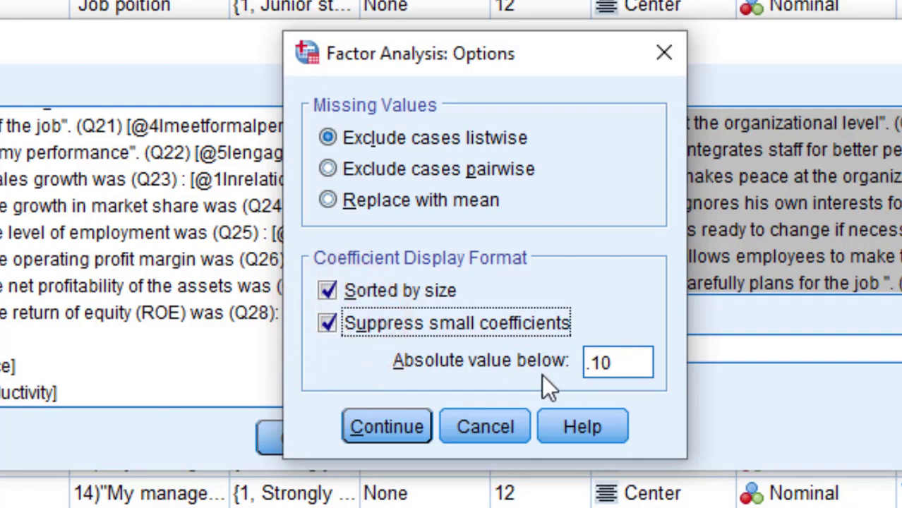
click(358, 427)
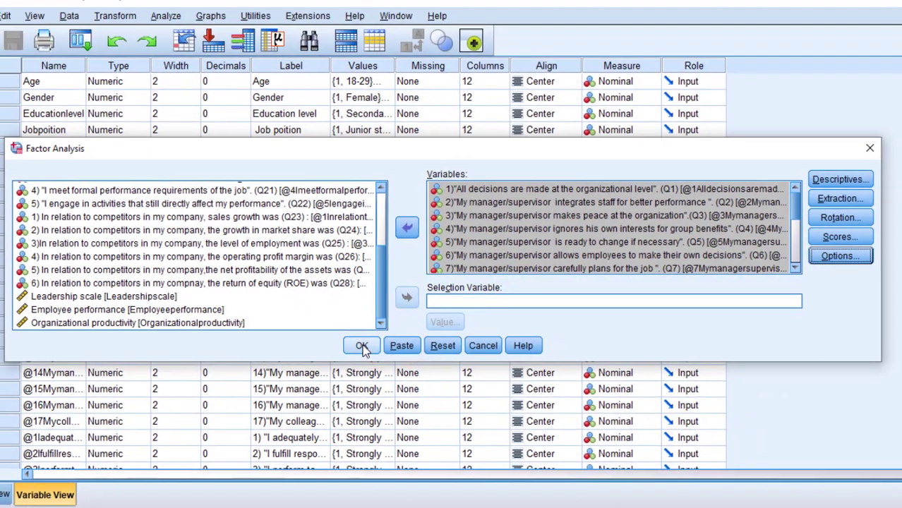
click(363, 348)
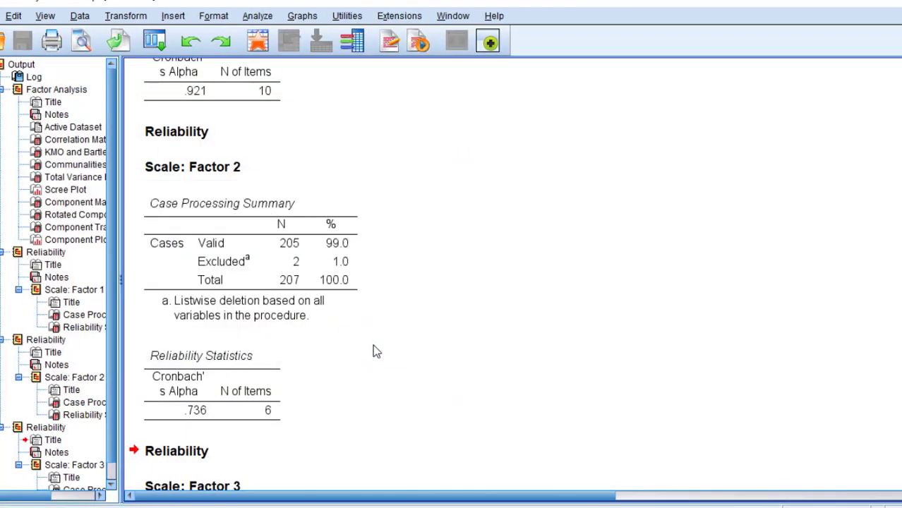
Examine the correlation matrix with its determinant and the KMO and Bartlett's test in the latest factor analysis output.
click(113, 471)
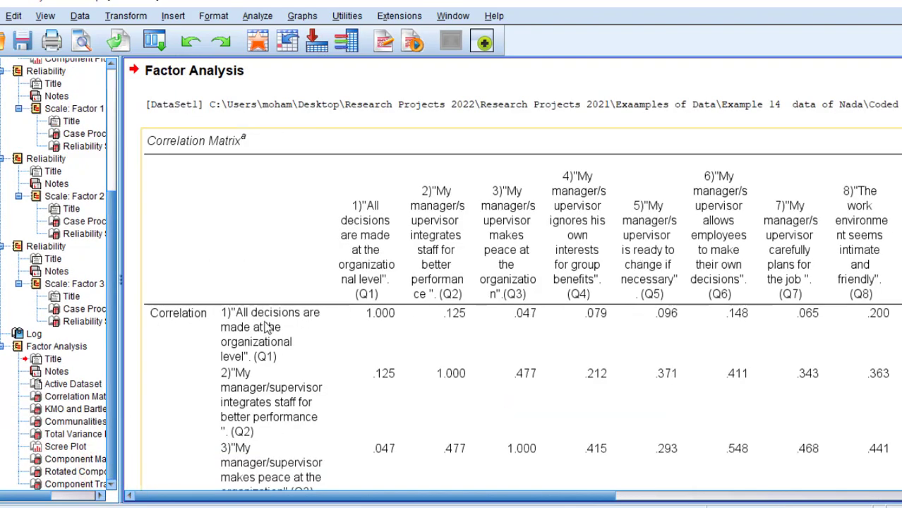
scroll(267, 327, down, 3)
scroll(593, 379, down, 3)
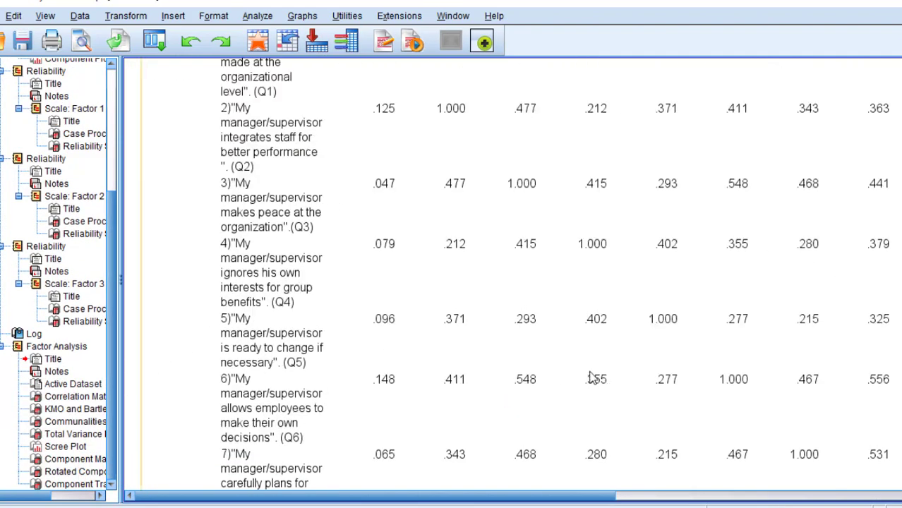
scroll(490, 347, down, 12)
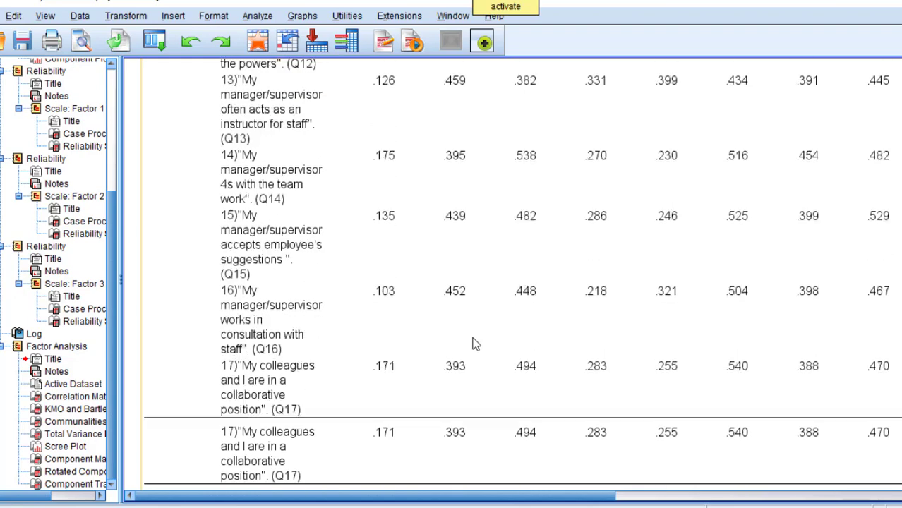
scroll(475, 344, down, 6)
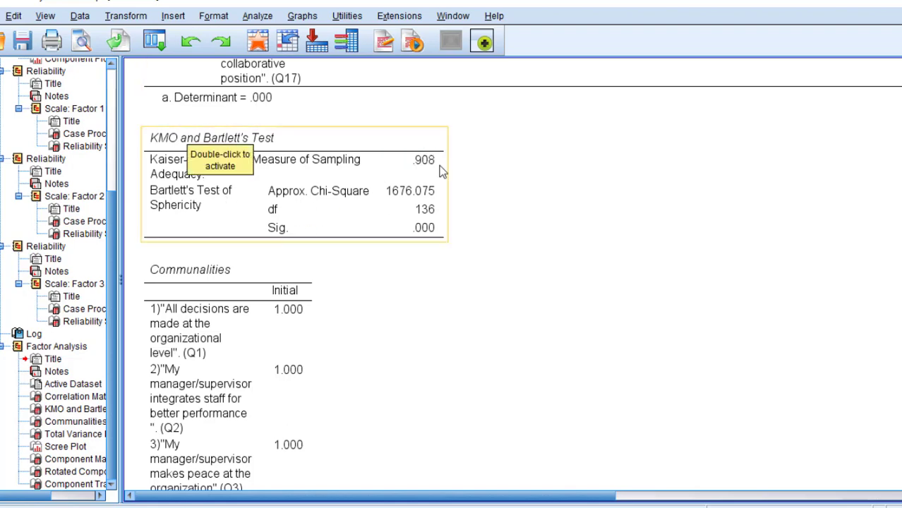
scroll(554, 268, down, 2)
scroll(424, 166, down, 2)
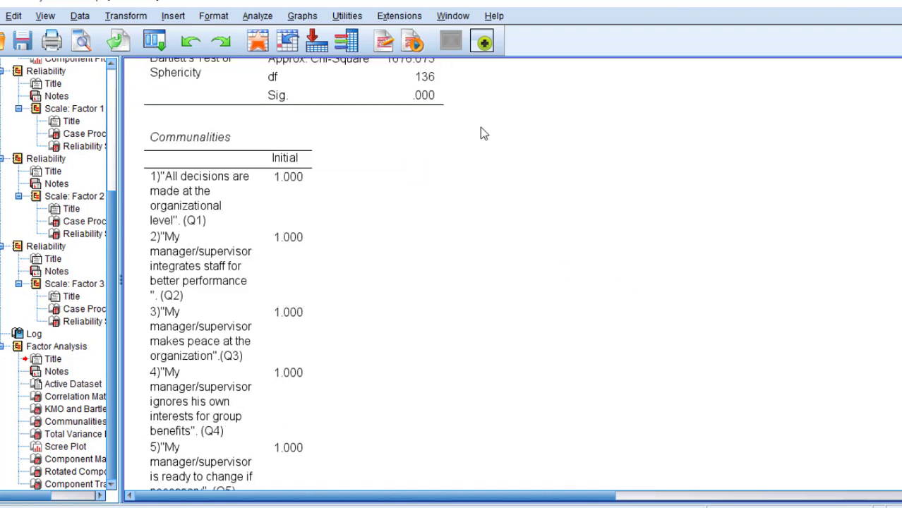
Review the communalities and total variance explained tables, including the eigenvalues on the scree plot.
scroll(413, 132, down, 10)
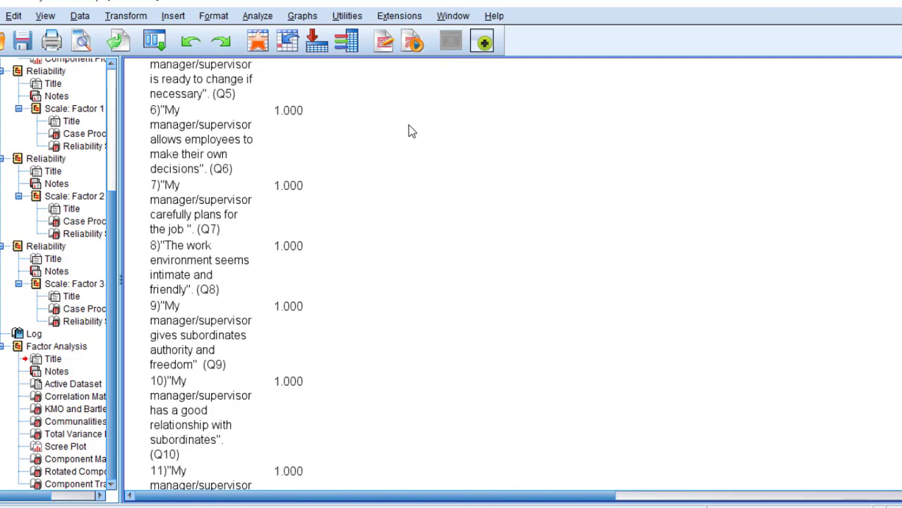
scroll(410, 132, down, 8)
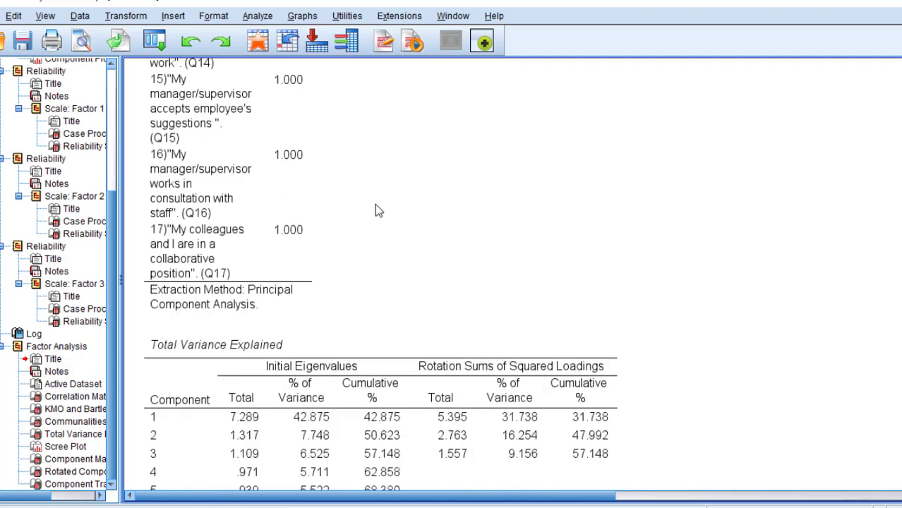
scroll(378, 210, down, 5)
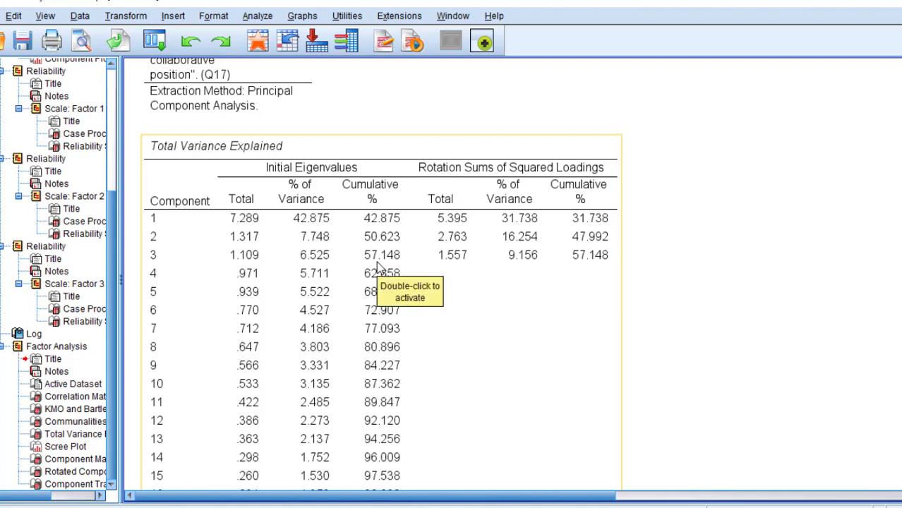
scroll(351, 271, down, 10)
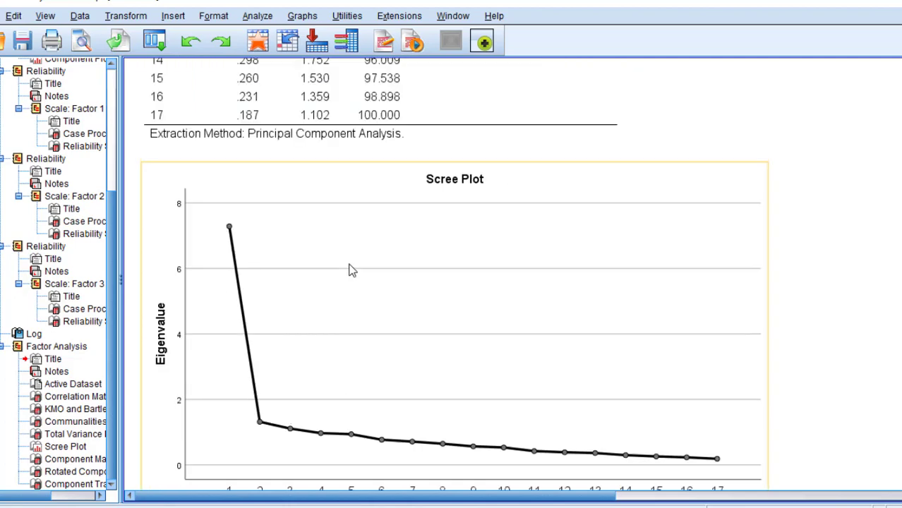
scroll(357, 309, down, 4)
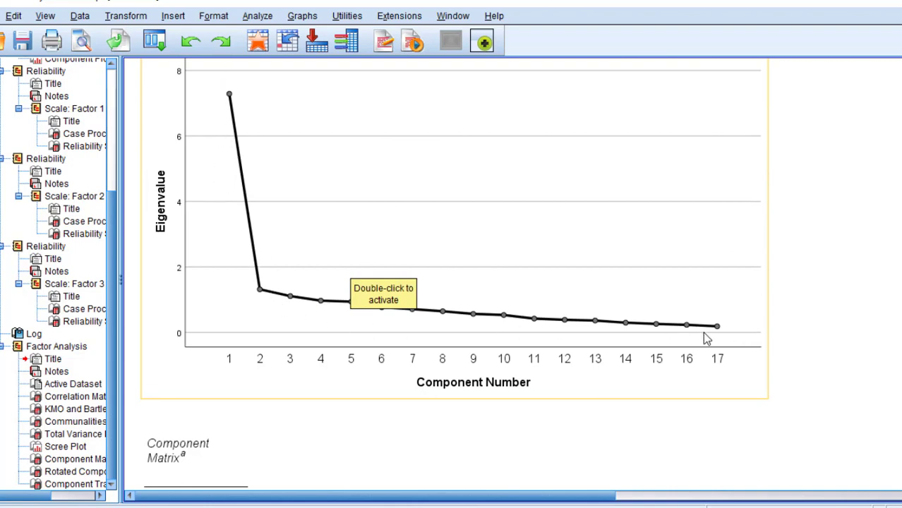
scroll(183, 302, down, 2)
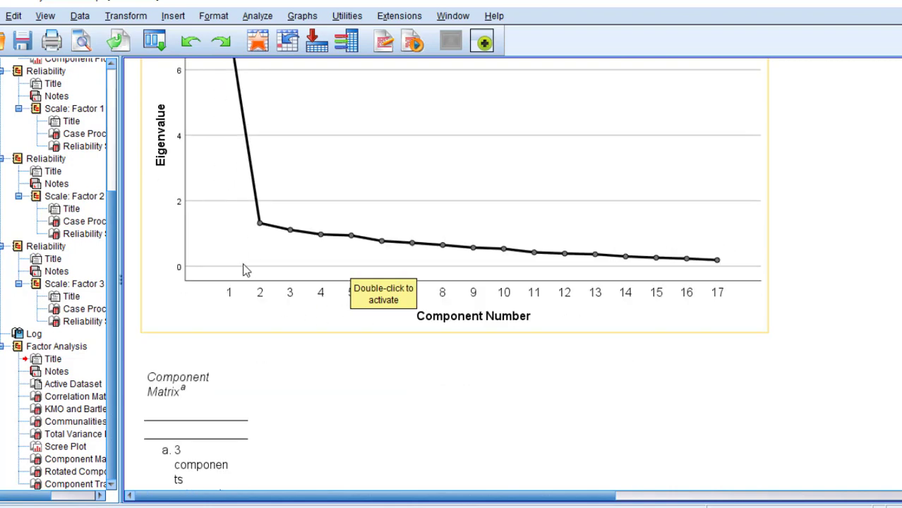
Examine the rotated component matrix to see which questions load on each of the three components.
scroll(245, 270, down, 8)
scroll(266, 222, down, 4)
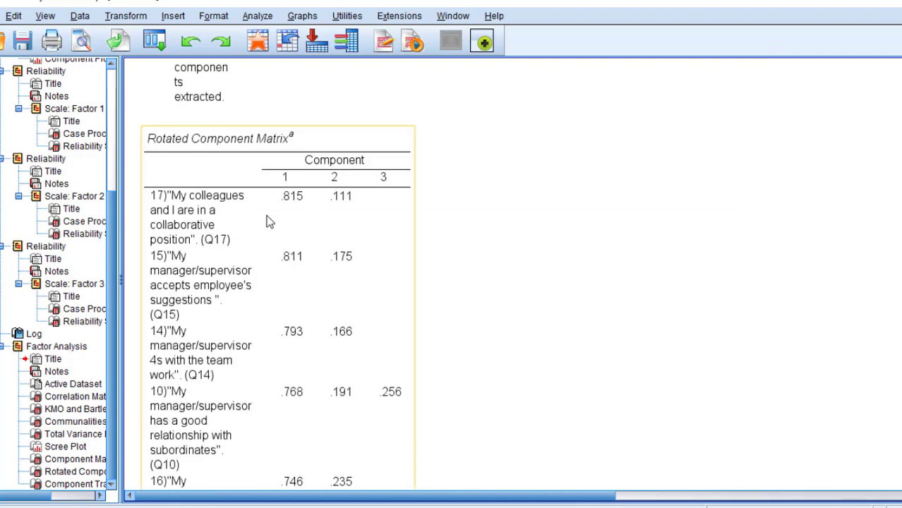
scroll(266, 221, down, 20)
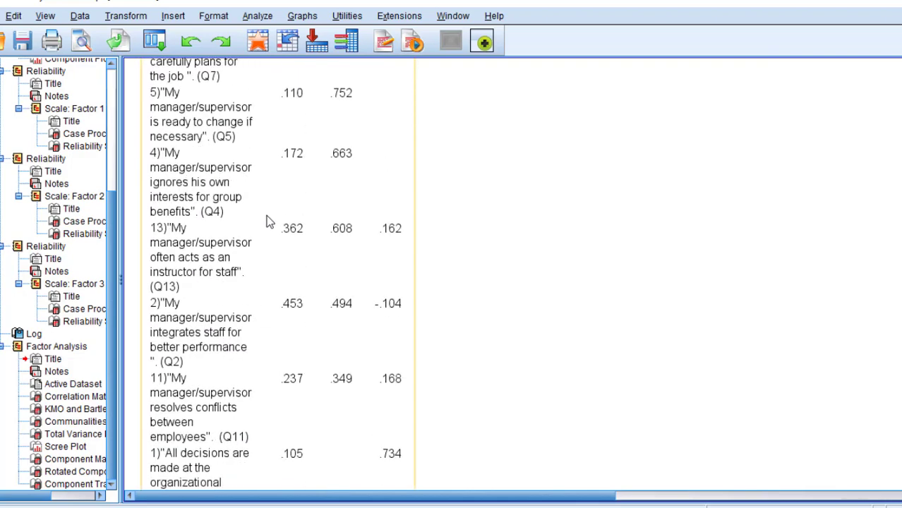
scroll(266, 221, down, 10)
scroll(267, 222, up, 4)
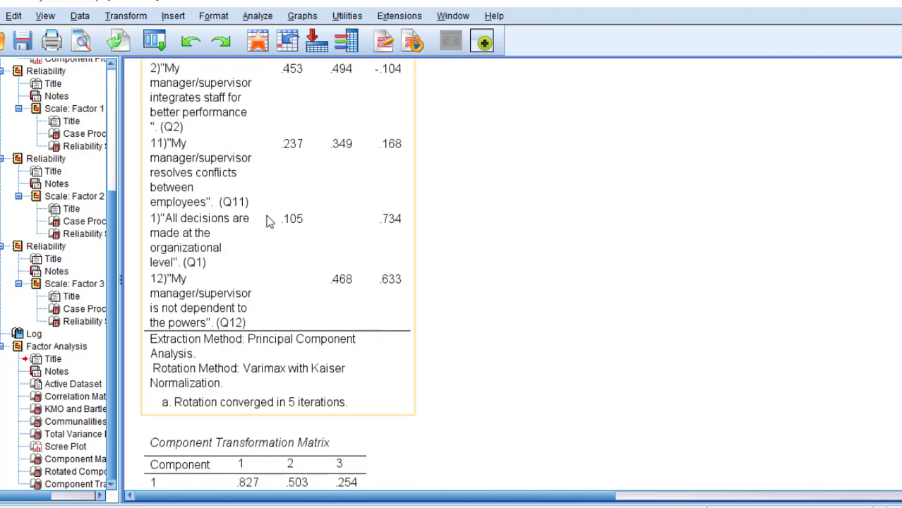
scroll(271, 222, up, 19)
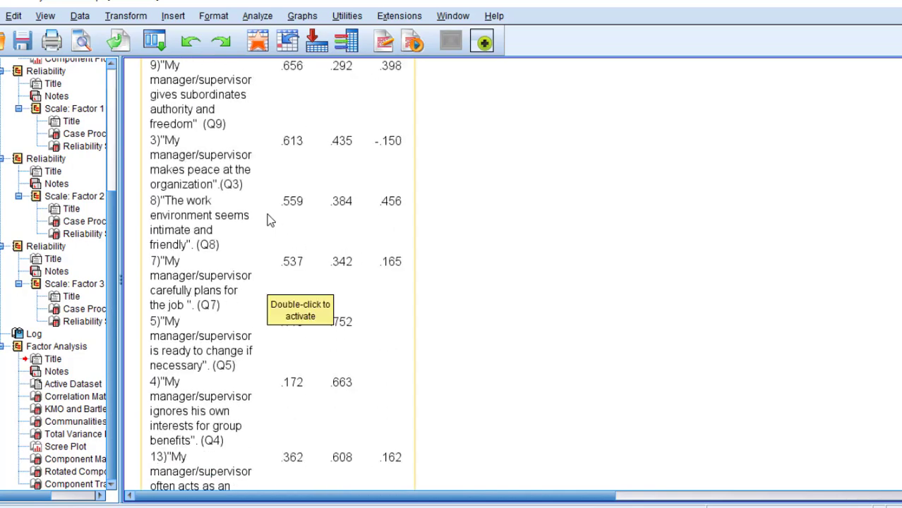
scroll(268, 219, down, 2)
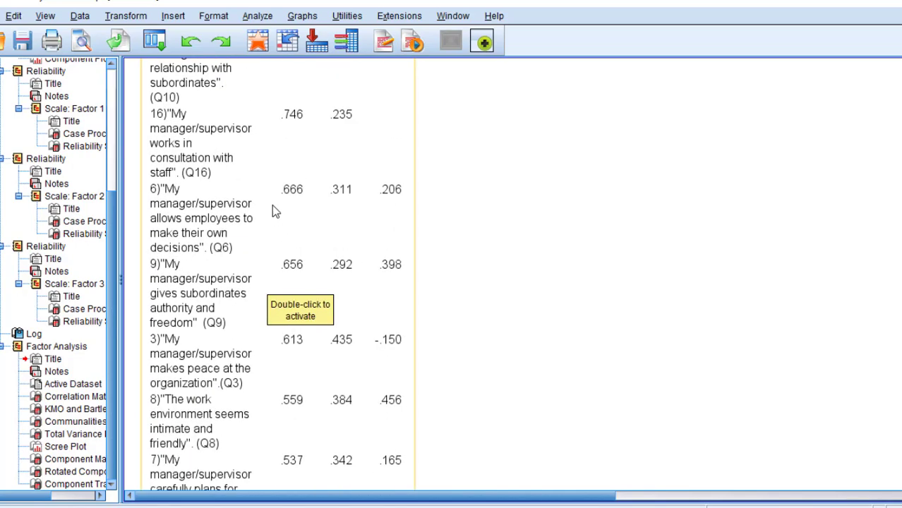
scroll(279, 209, up, 2)
scroll(298, 182, up, 7)
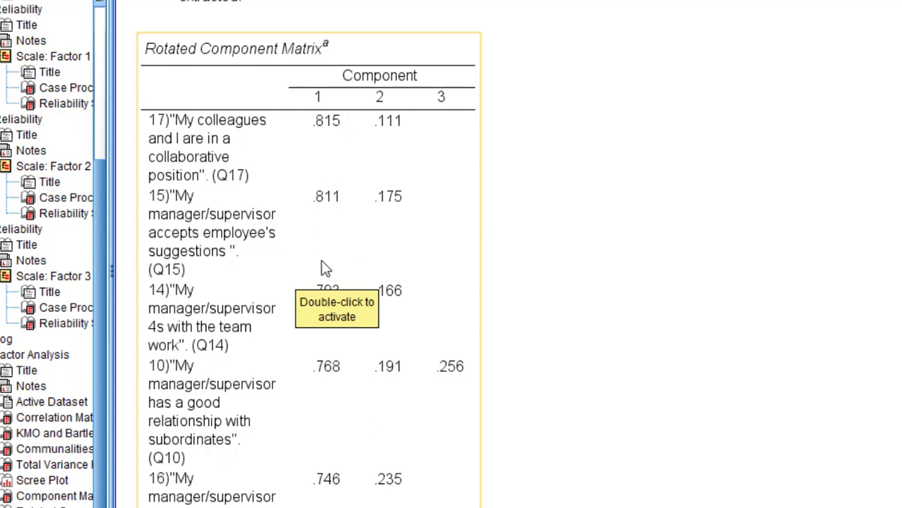
Copy the Rotated Component Matrix table from the output and paste it into the blank Word document.
click(281, 228)
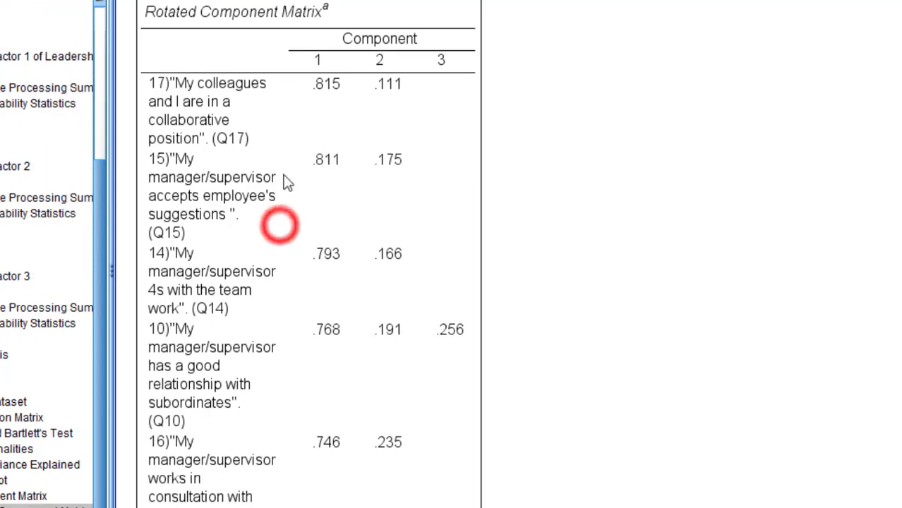
right_click(287, 91)
click(320, 135)
click(794, 401)
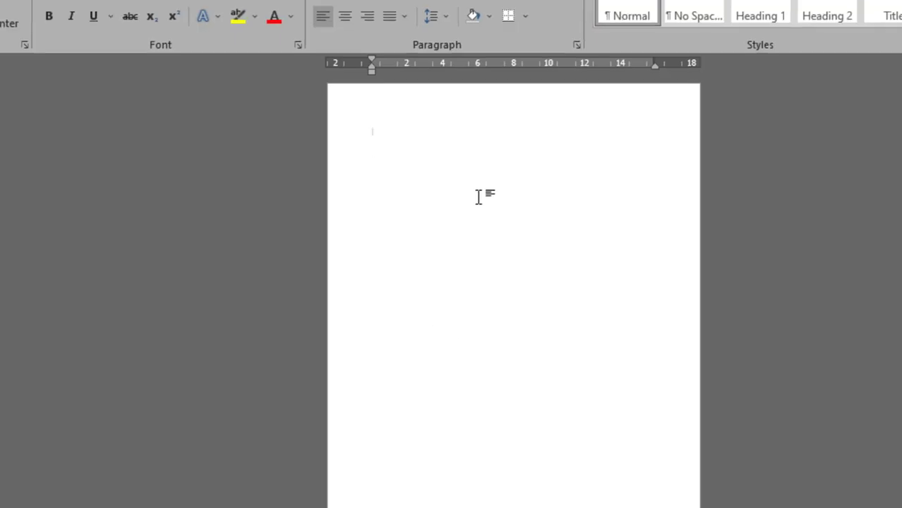
key(ctrl+v)
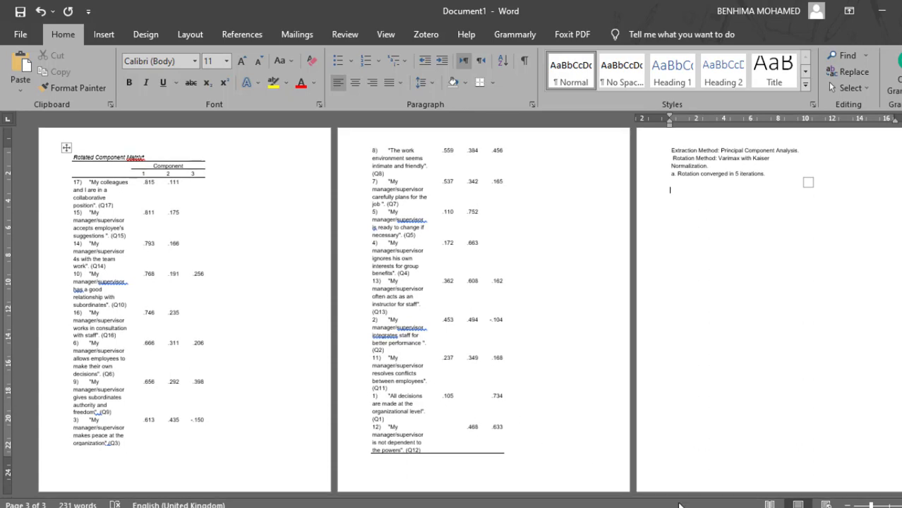
scroll(292, 368, up, 1)
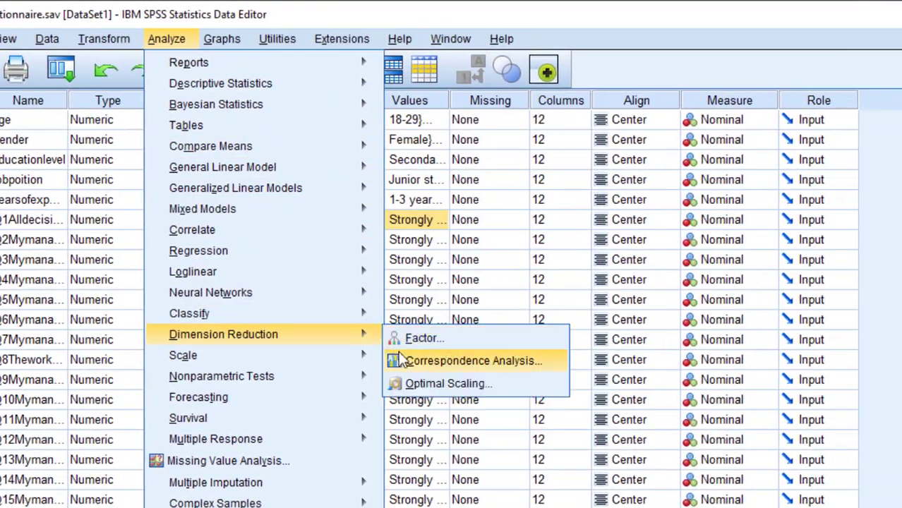
Start a Reliability Analysis in SPSS, add question Q17 to the items, and return to the rotated component matrix in Word.
mouse_move(310, 355)
click(393, 361)
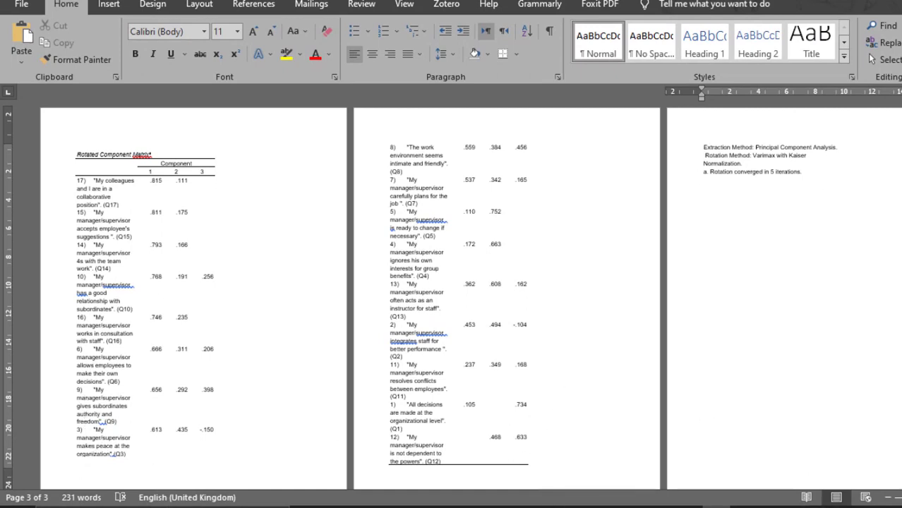
click(574, 507)
click(394, 121)
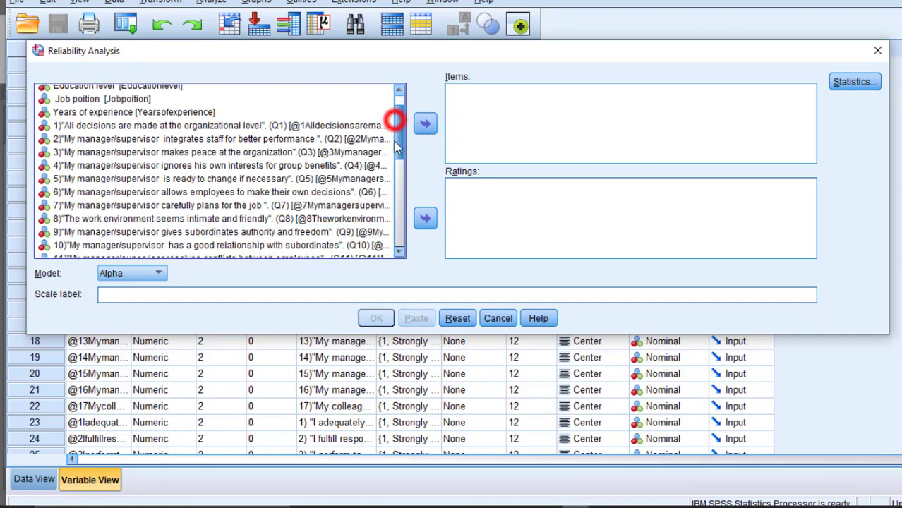
drag(397, 146, 395, 191)
click(123, 167)
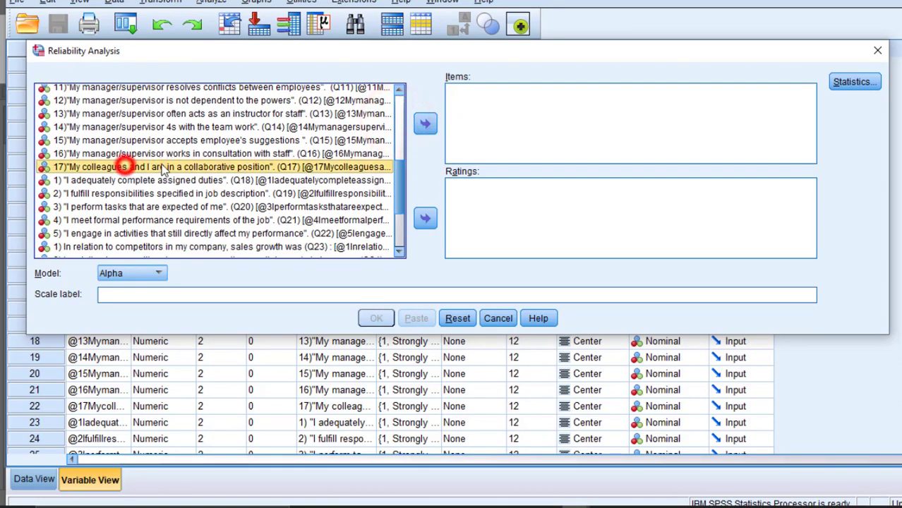
click(425, 123)
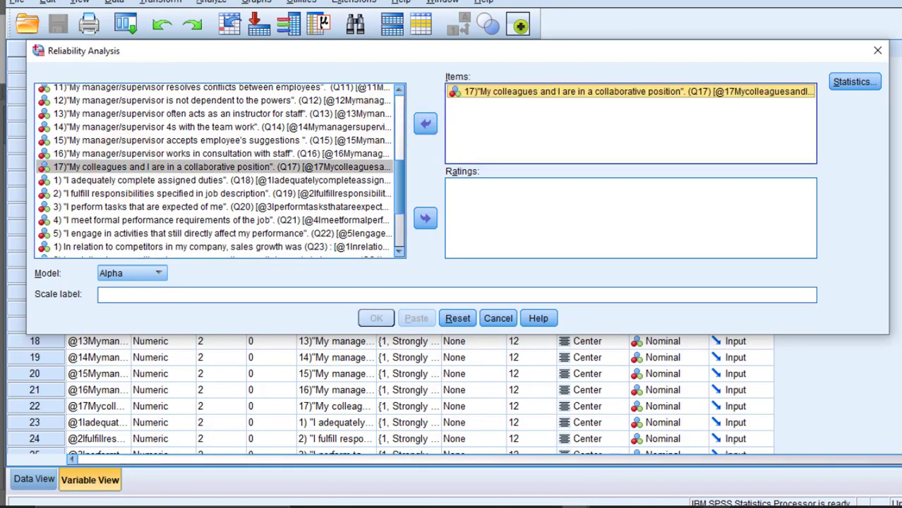
click(716, 507)
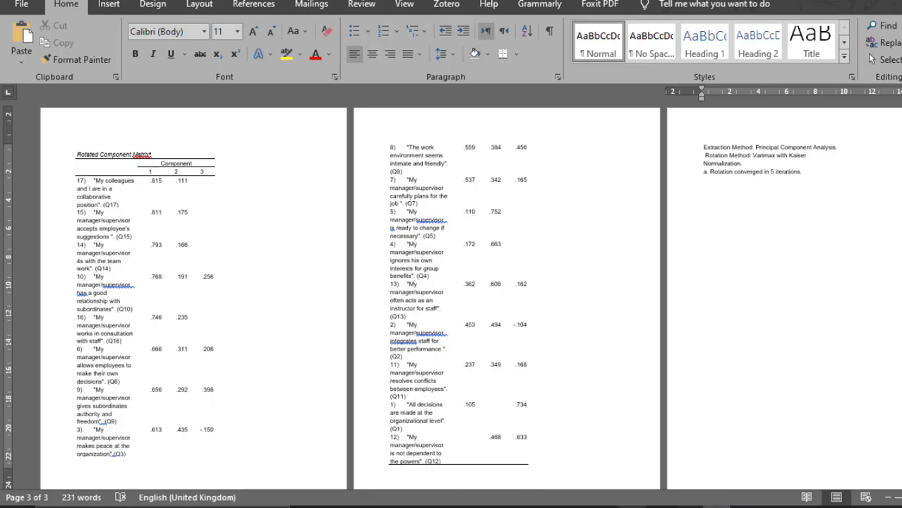
Add questions Q14 and Q15 to the SPSS reliability items, and check the next component 1 questions in Word's rotated component matrix.
click(431, 507)
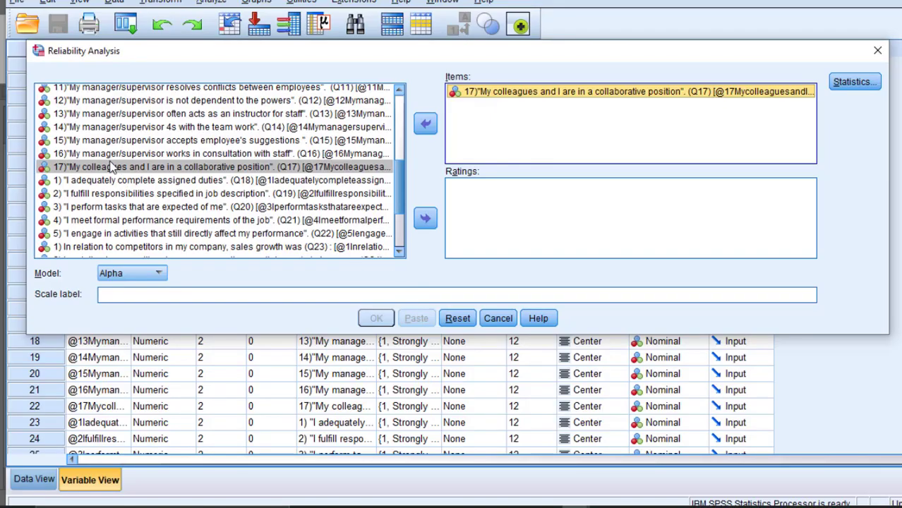
click(99, 140)
shift+click(90, 128)
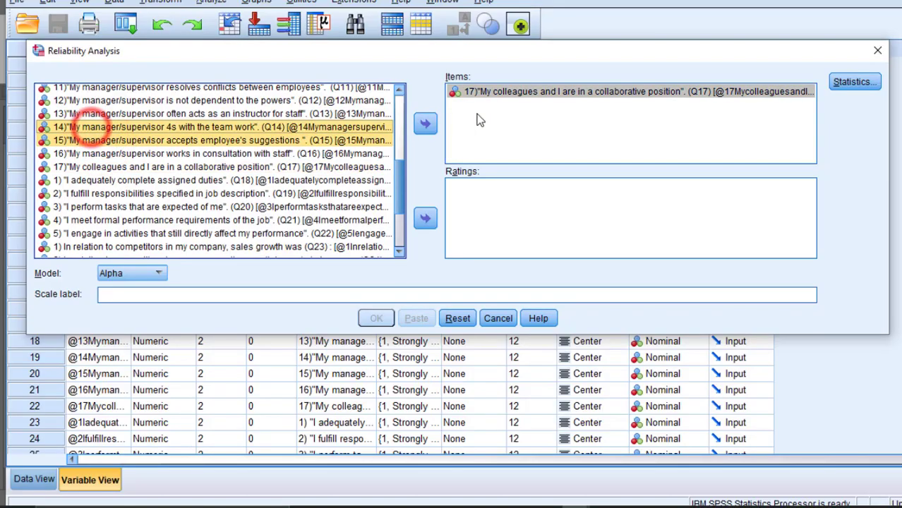
click(426, 124)
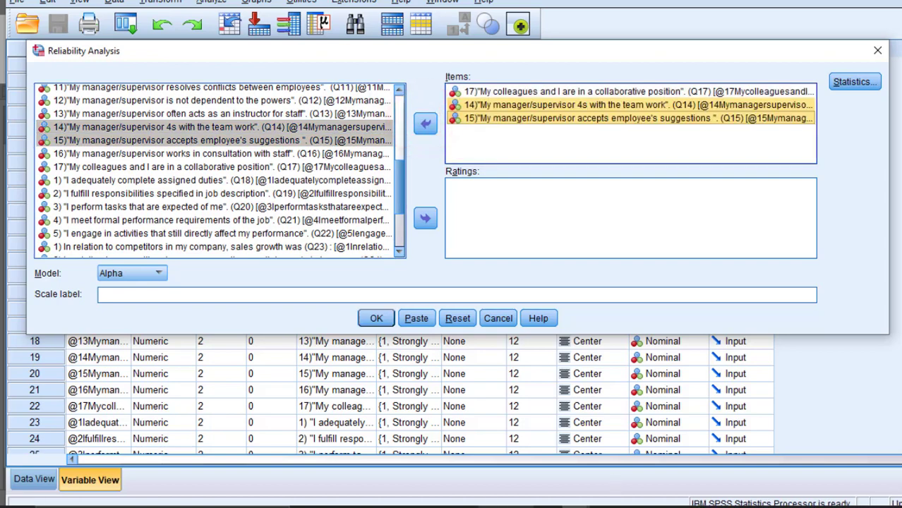
click(713, 506)
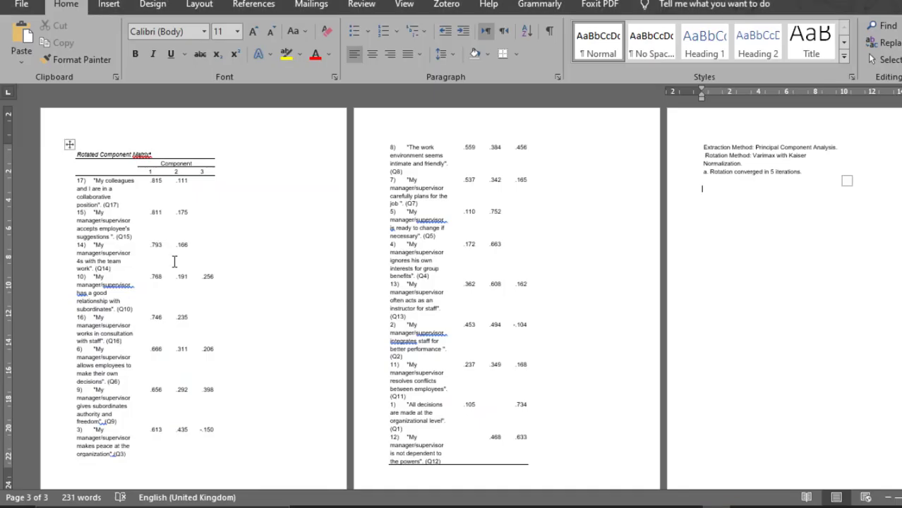
click(569, 506)
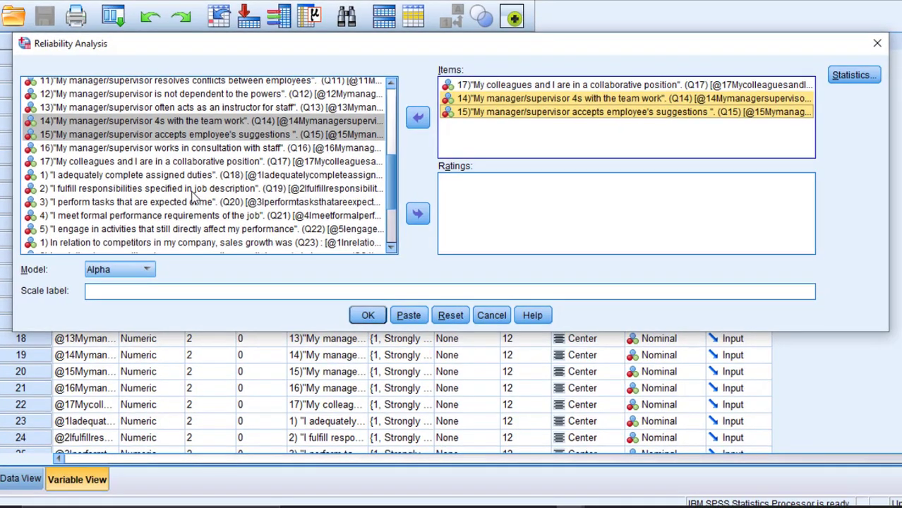
Add the remaining component 1 questions Q10, Q16, Q6, Q9, Q3, Q7 and Q8 to the reliability items.
click(390, 83)
click(390, 84)
click(150, 113)
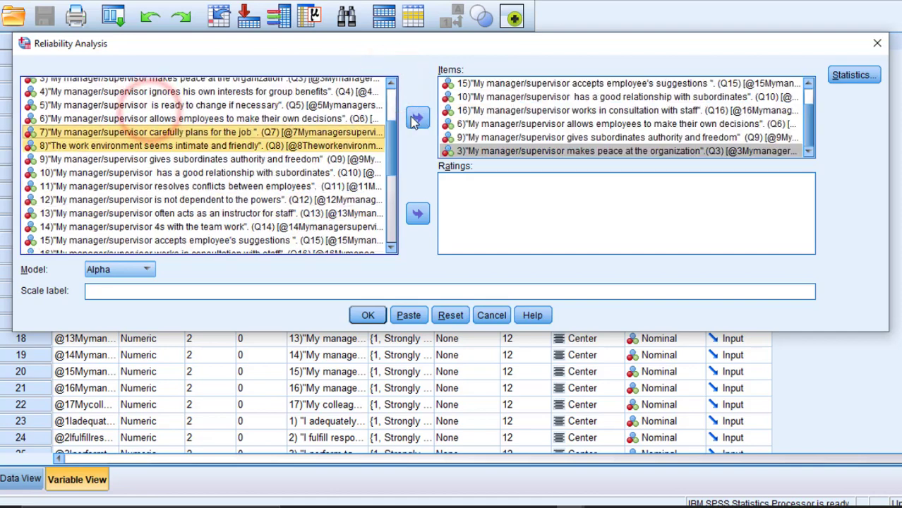
click(416, 119)
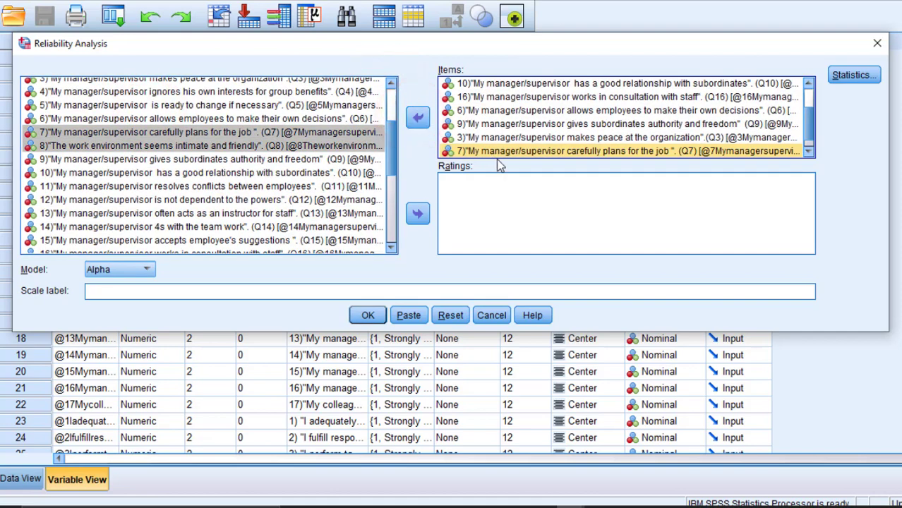
Run the reliability analysis with the scale label Factor1 and the Alpha model, and view the reliability statistics in the output.
click(138, 293)
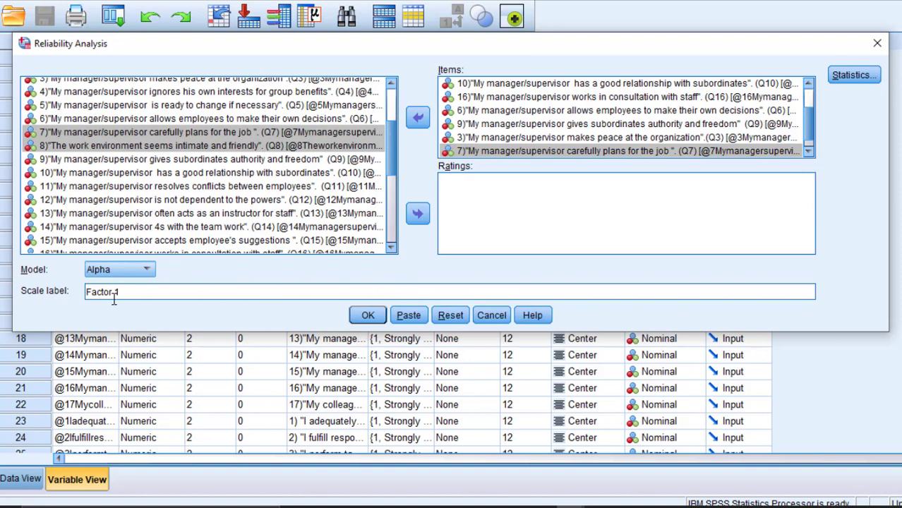
click(140, 269)
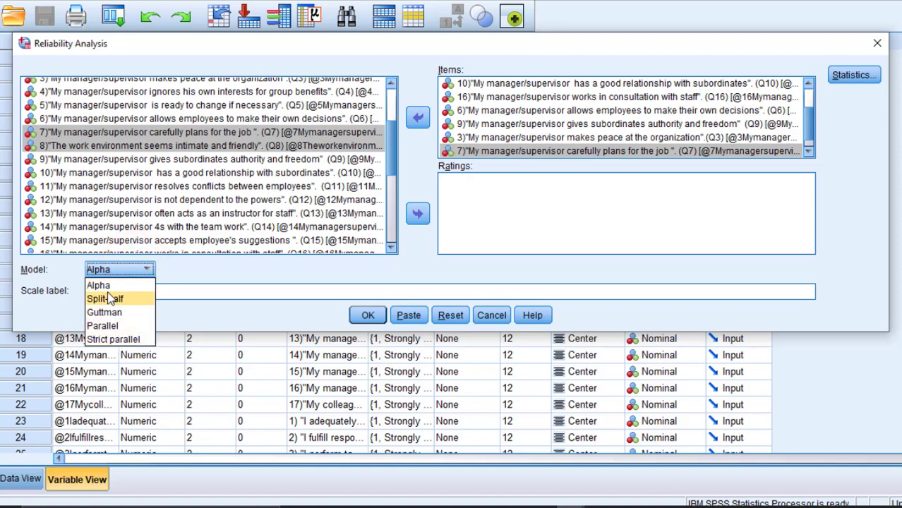
click(101, 285)
click(367, 316)
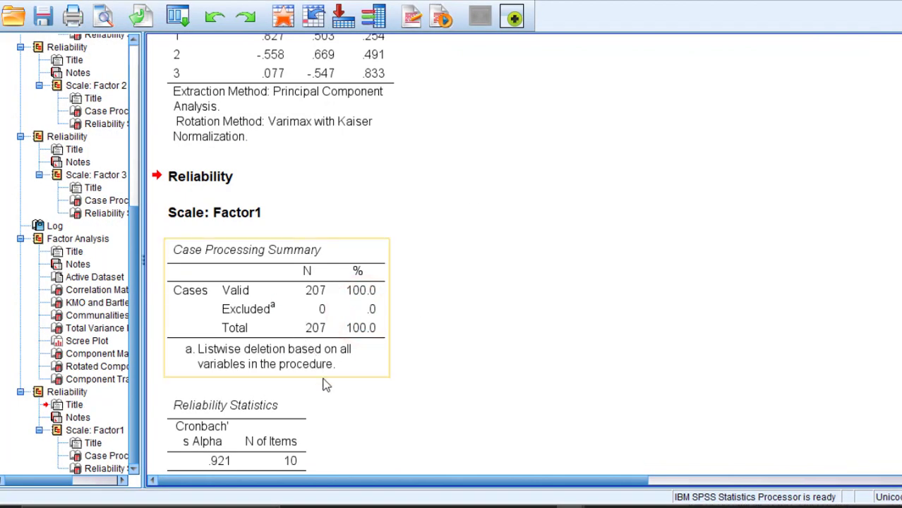
click(299, 428)
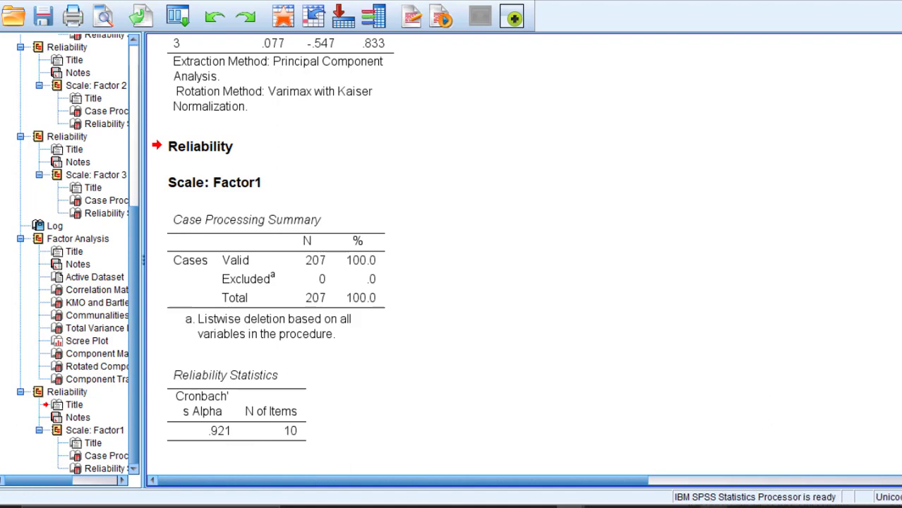
Start a Compute Variable operation in the data editor and insert the Statistical function Mean into the numeric expression.
mouse_move(713, 506)
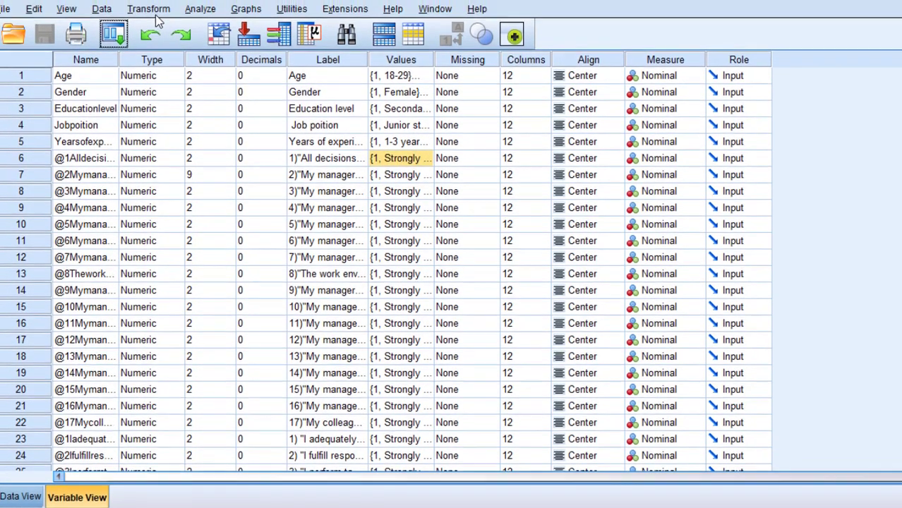
click(149, 32)
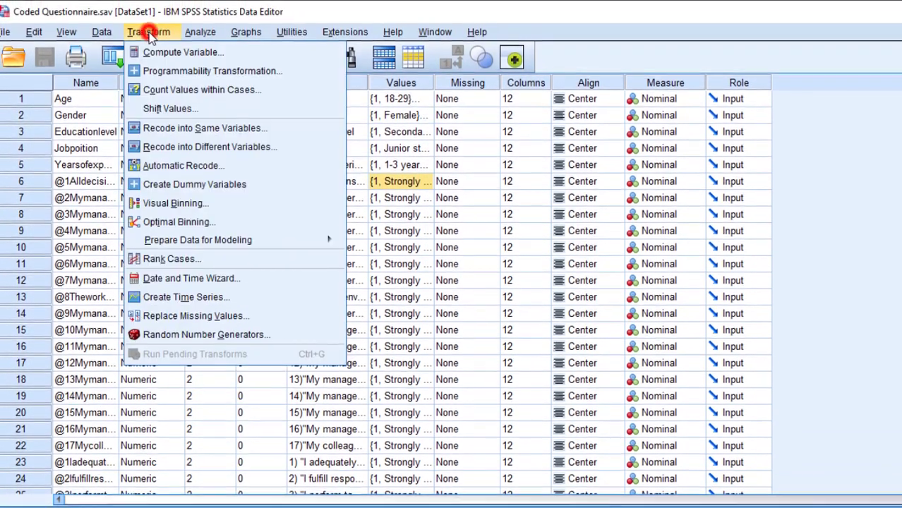
click(169, 55)
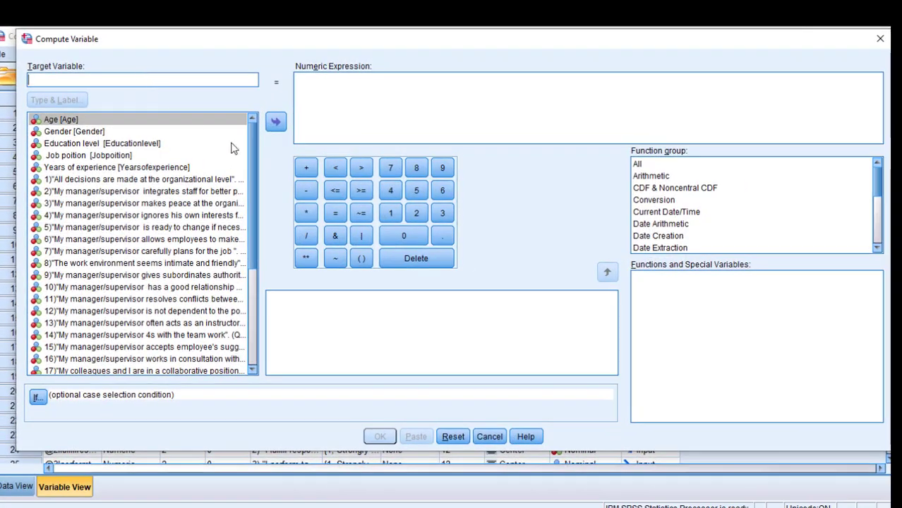
drag(254, 160, 254, 178)
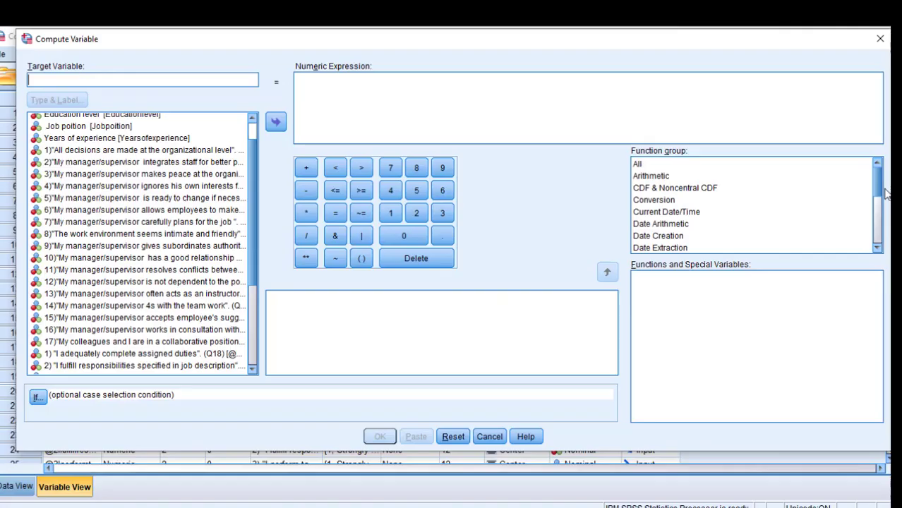
click(876, 183)
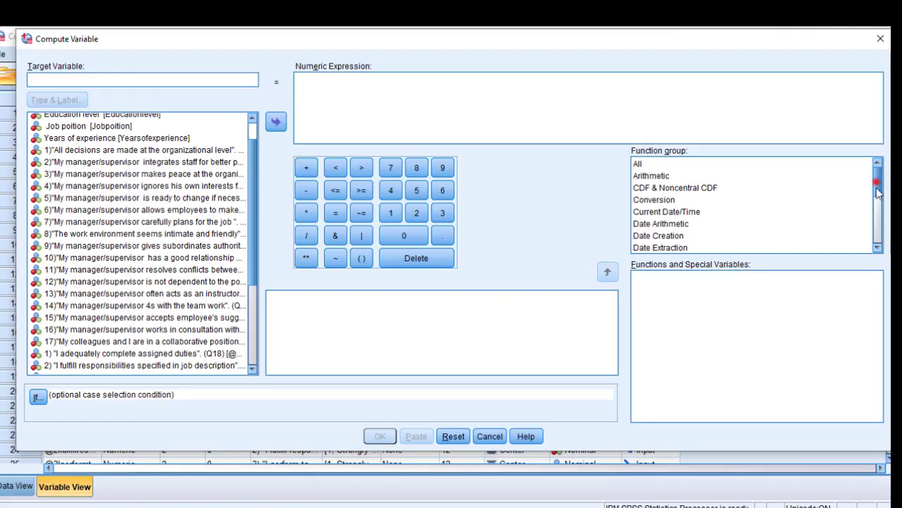
click(876, 185)
click(706, 232)
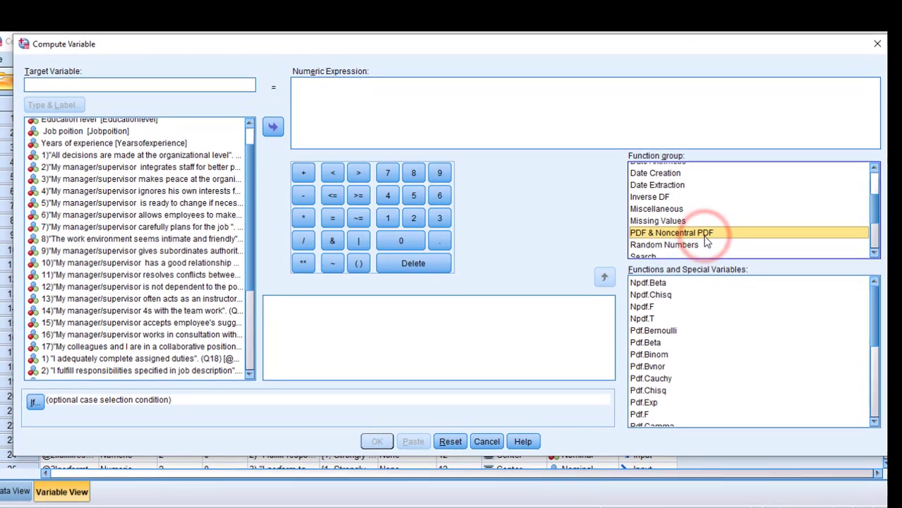
key(Down)
key(Down)
key(Down)
click(679, 252)
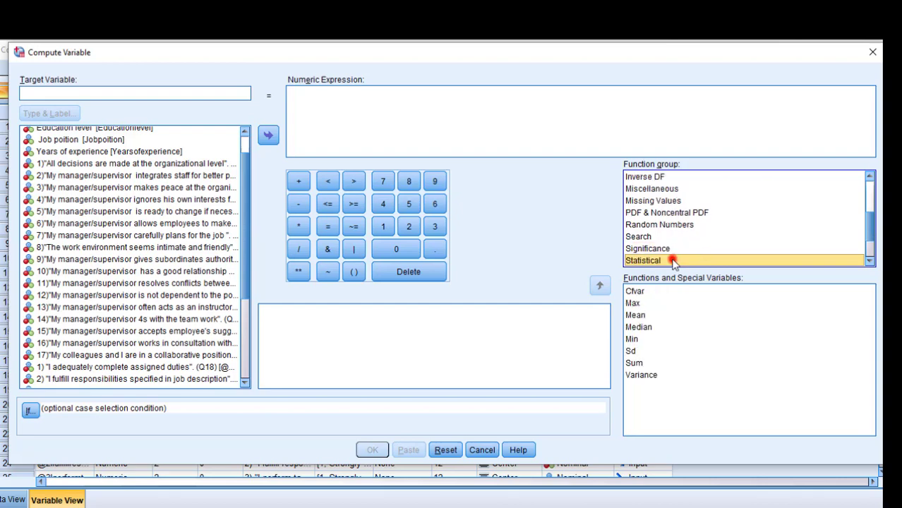
click(635, 317)
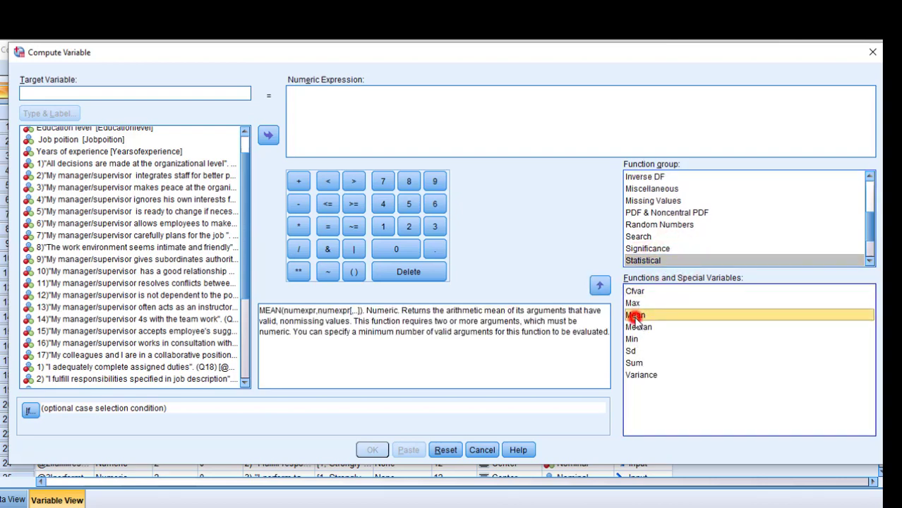
click(600, 285)
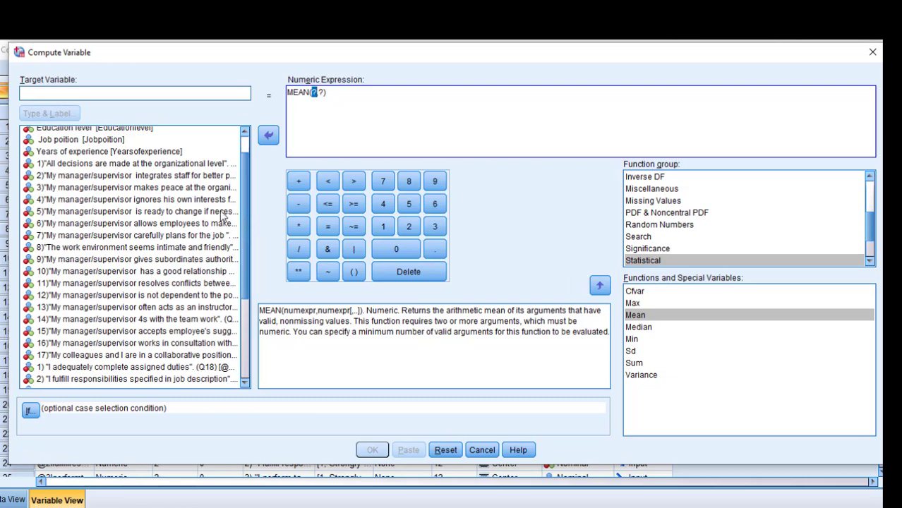
Enter questions Q17, Q15 and Q14 as arguments of the MEAN expression.
click(70, 357)
click(268, 135)
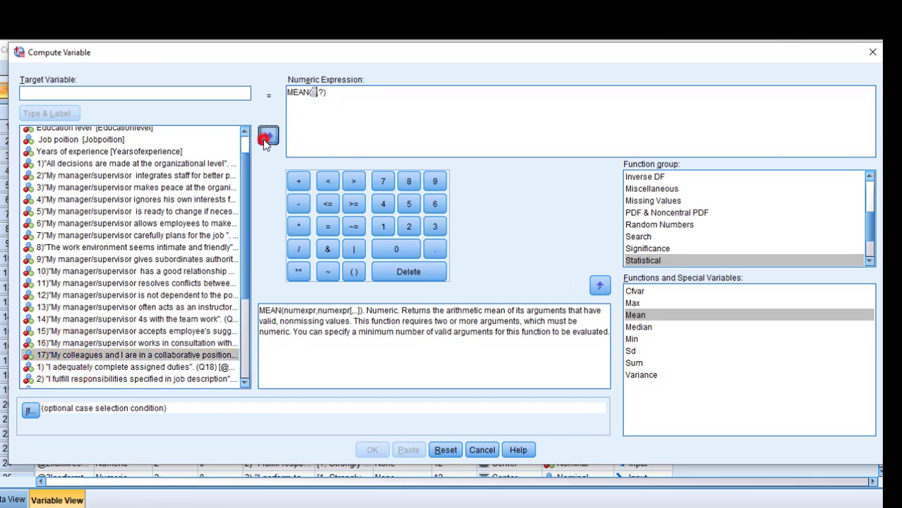
double_click(516, 92)
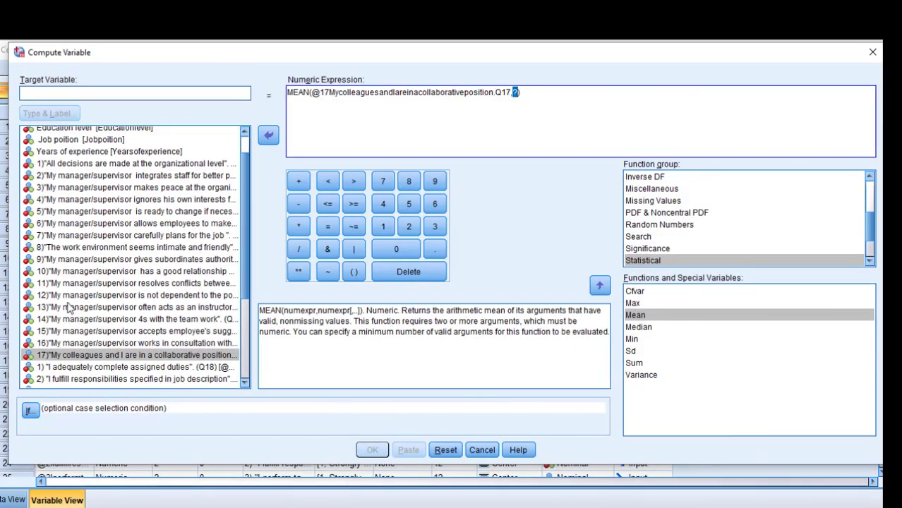
click(61, 332)
click(269, 135)
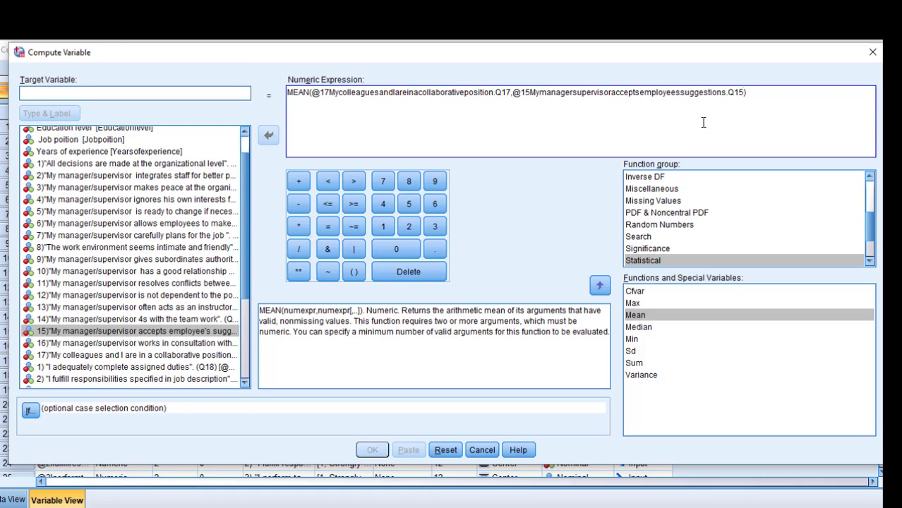
click(743, 94)
click(137, 319)
click(272, 138)
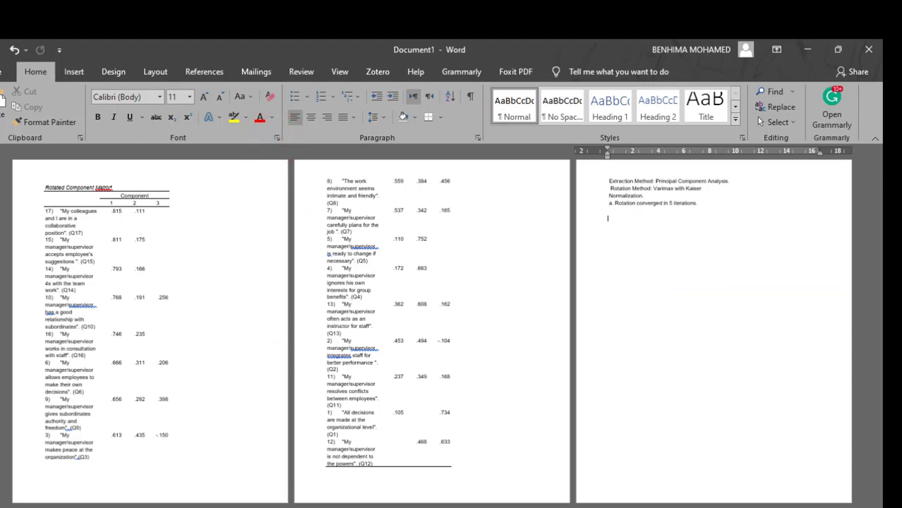
Name the target variable F2 for the mean of Q5, Q4, Q13, Q2 and Q11, and compute it.
click(807, 50)
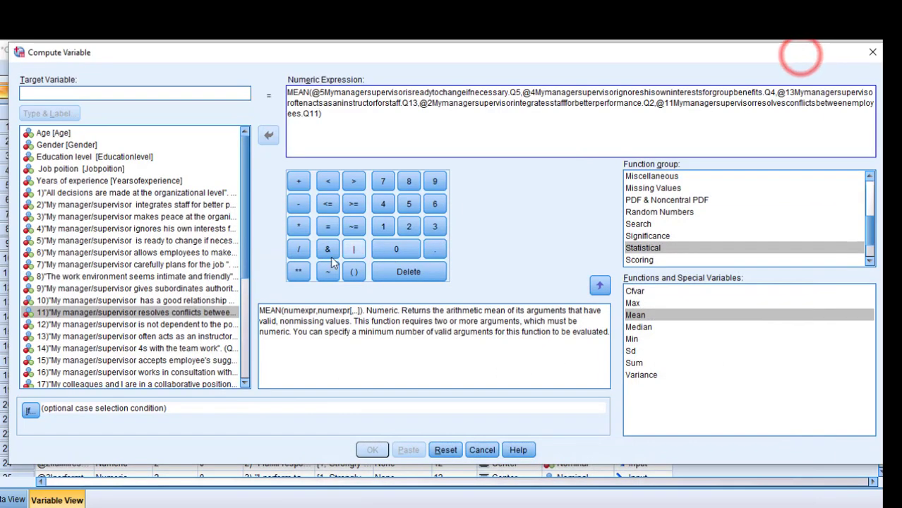
click(127, 93)
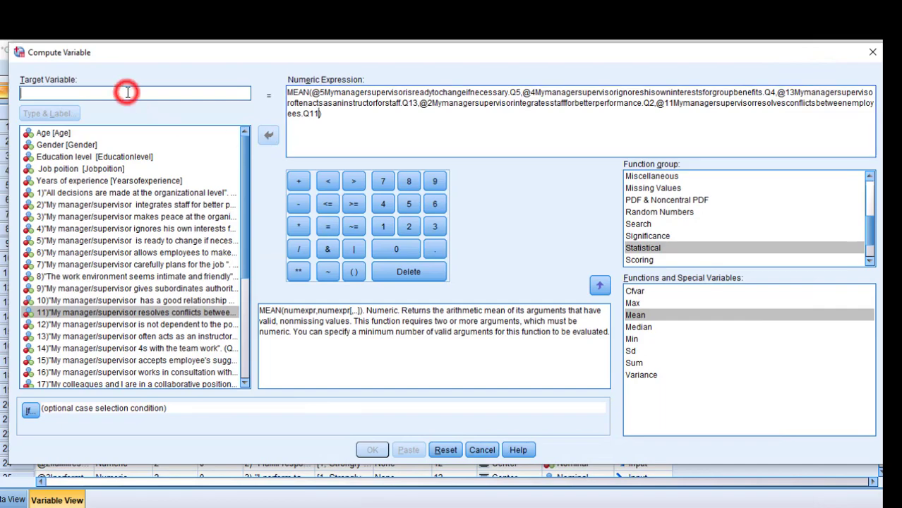
text(F)
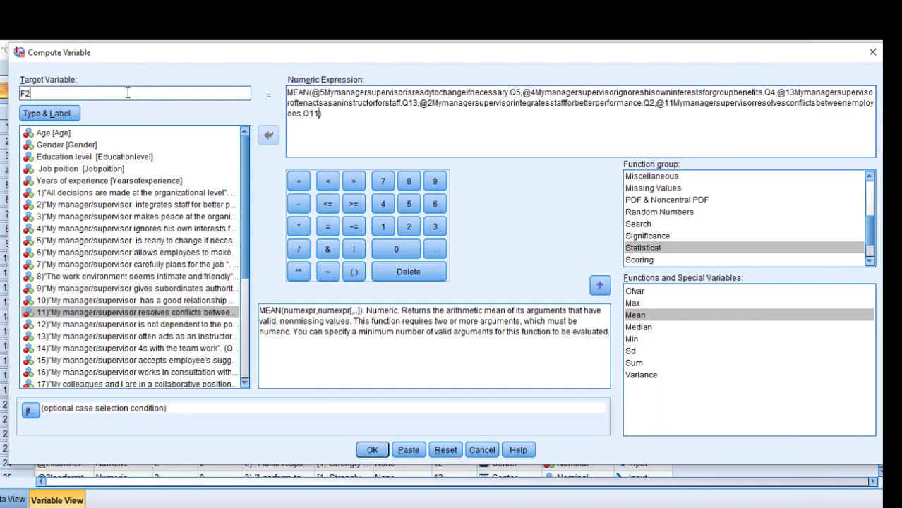
text(2)
click(372, 450)
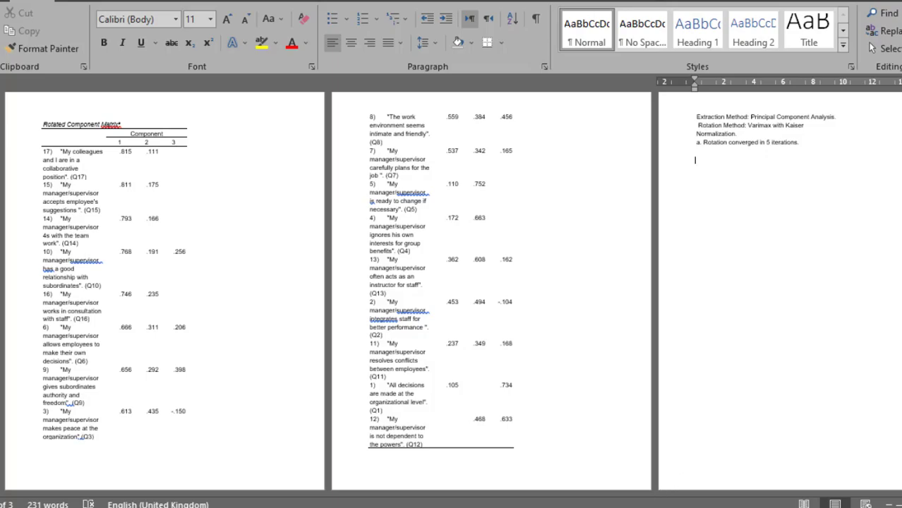
Switch to the SPSS data editor, open Compute Variable, and reset the dialog to clear the previous F2 entries.
click(644, 472)
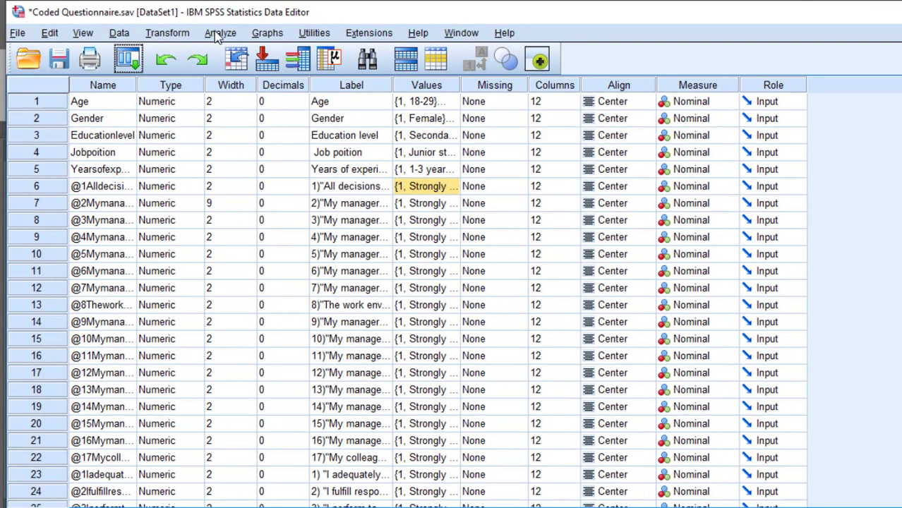
click(219, 31)
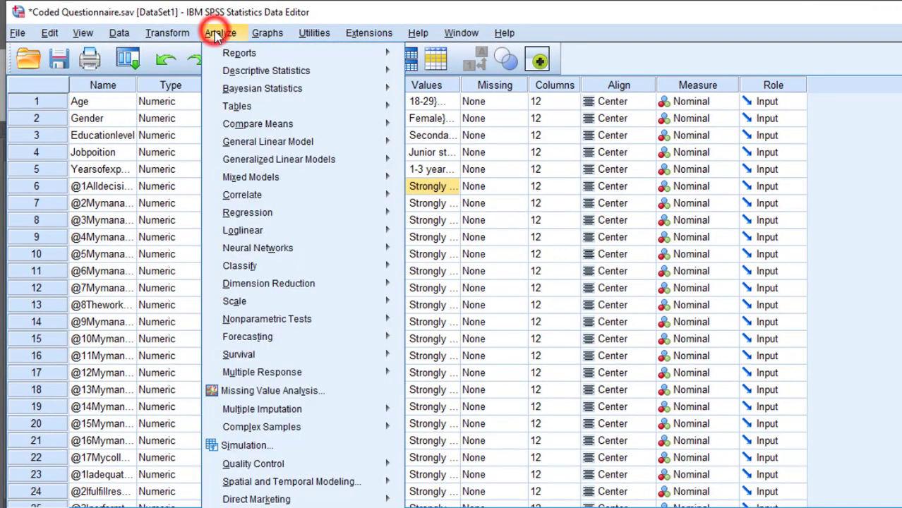
mouse_move(256, 78)
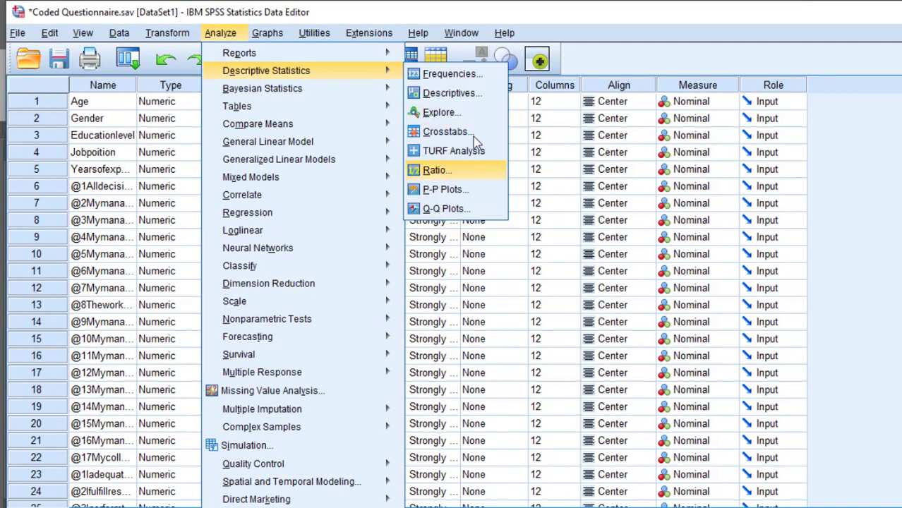
mouse_move(281, 287)
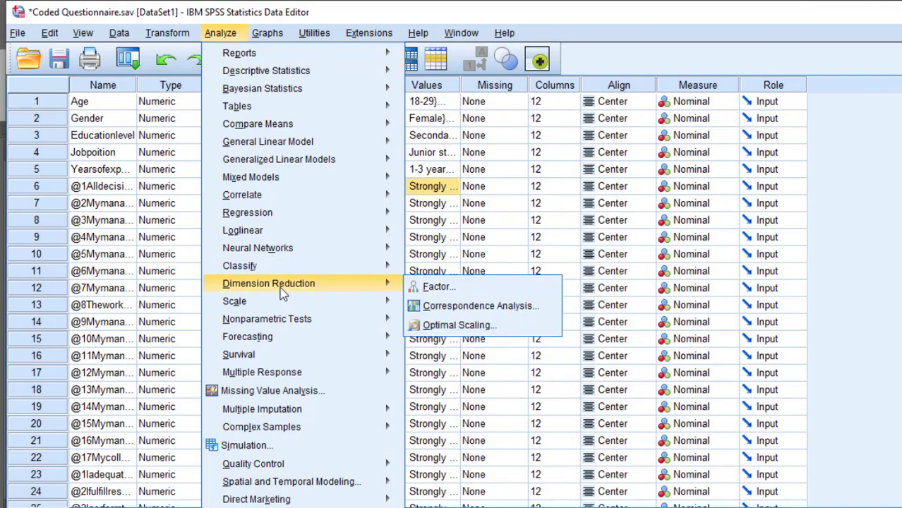
click(167, 33)
click(173, 33)
click(190, 54)
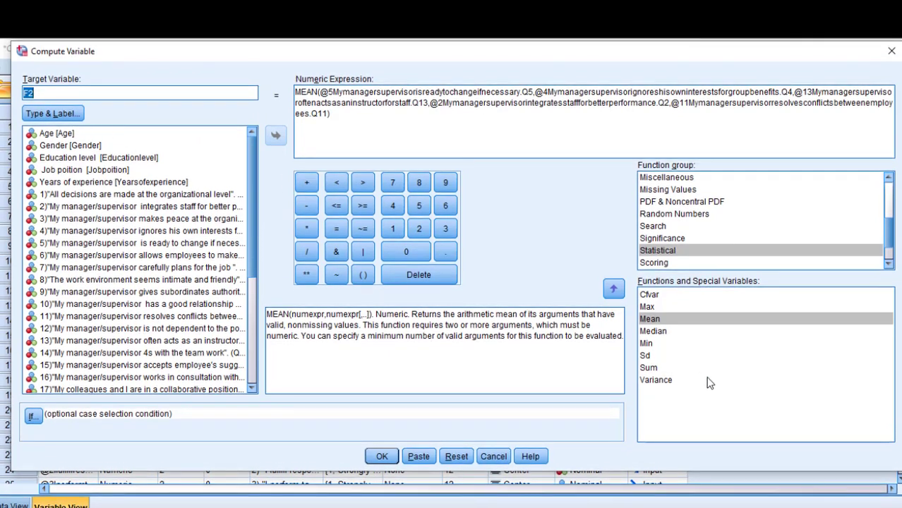
click(456, 456)
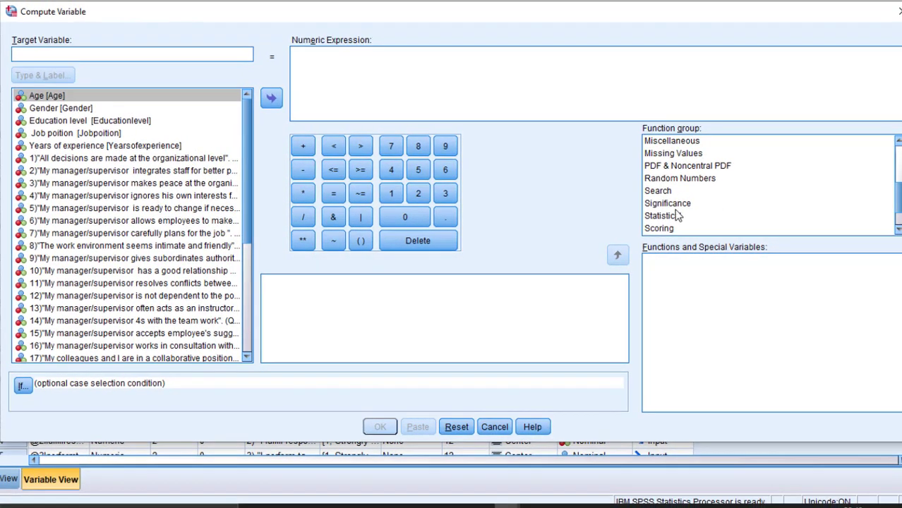
Insert the Statistical function Mean into the numeric expression.
click(667, 215)
click(654, 287)
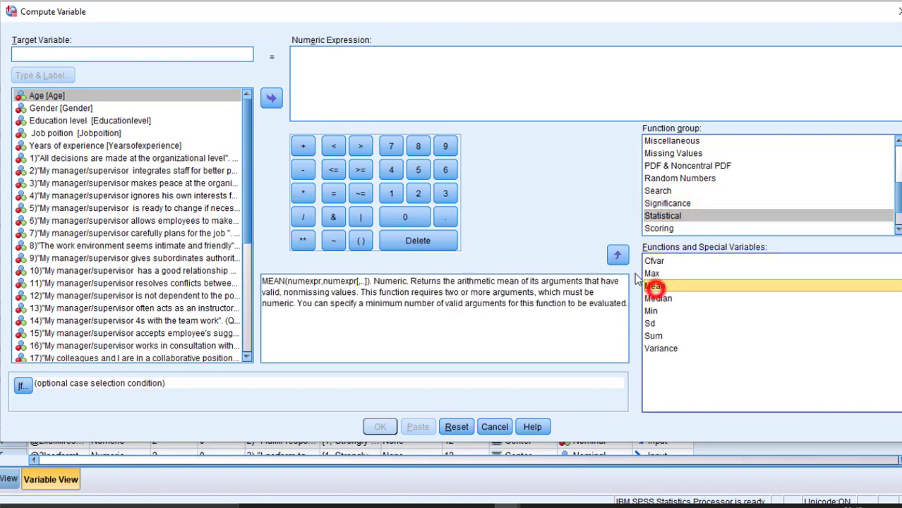
click(618, 255)
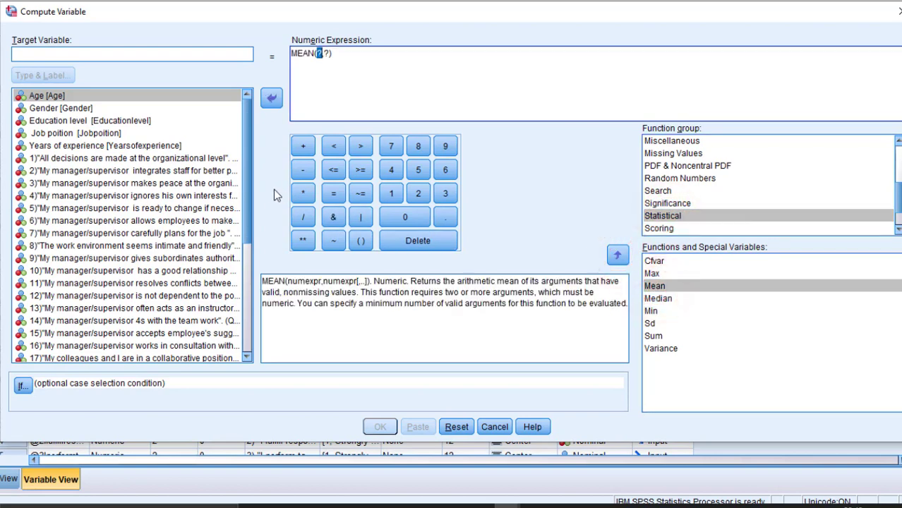
Enter questions Q1 and Q12 as the arguments of the MEAN expression, checking the third component's items in the Word matrix.
click(252, 196)
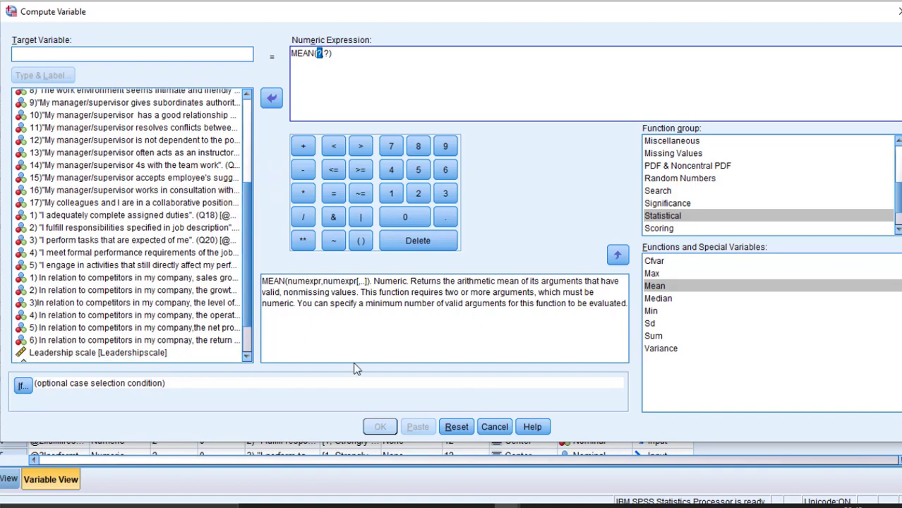
click(665, 507)
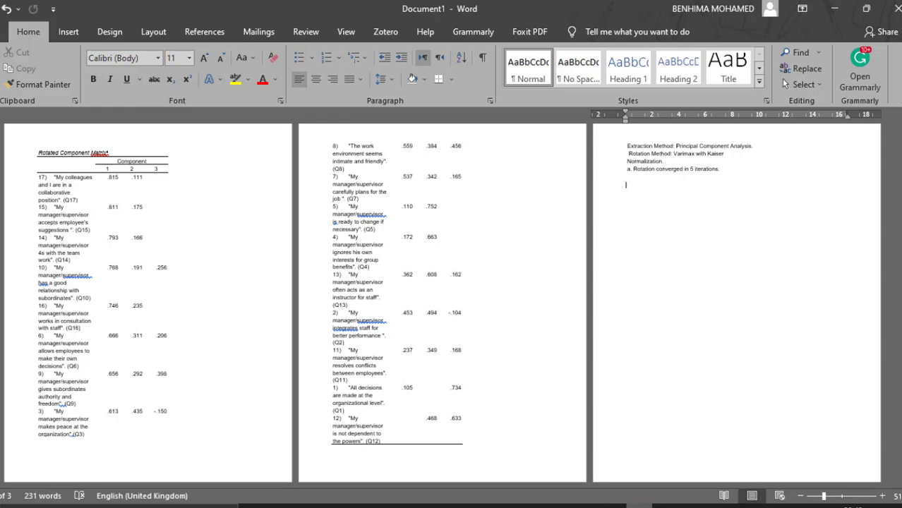
click(633, 506)
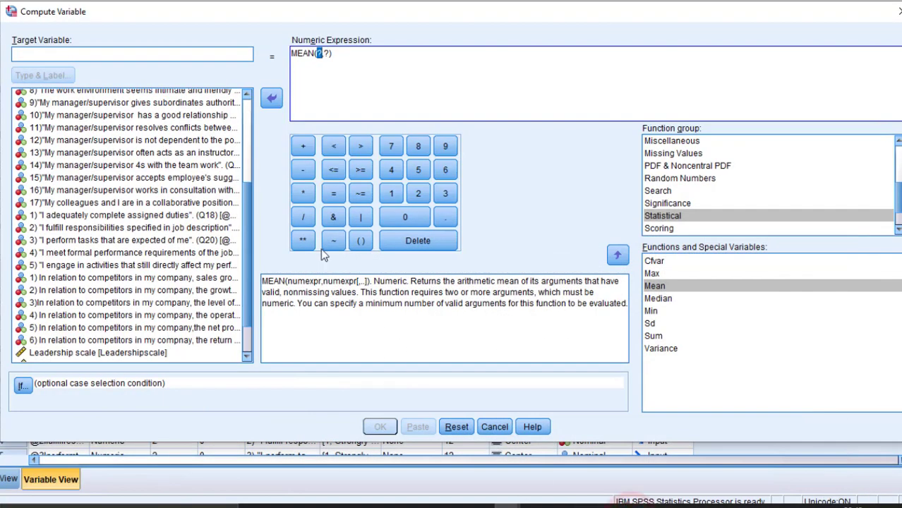
mouse_move(246, 193)
mouse_down()
mouse_move(246, 164)
mouse_move(246, 188)
mouse_up()
click(106, 111)
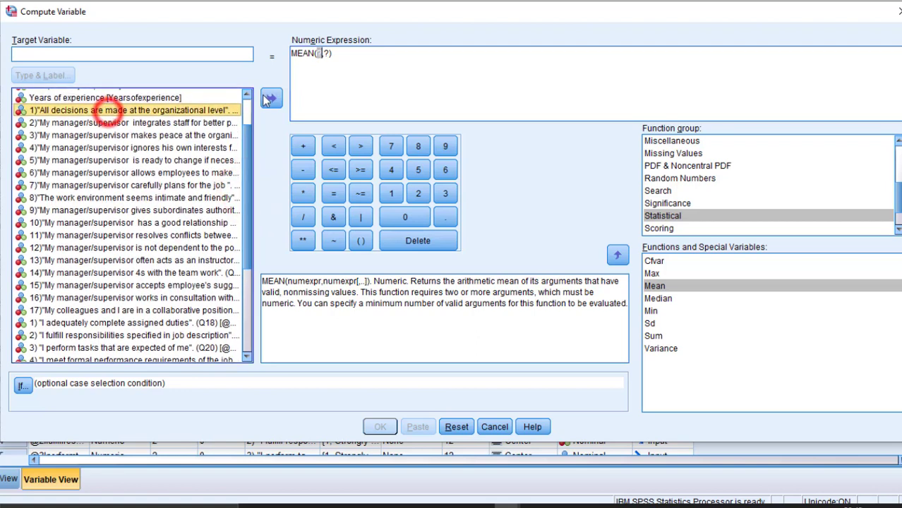
click(268, 99)
double_click(518, 54)
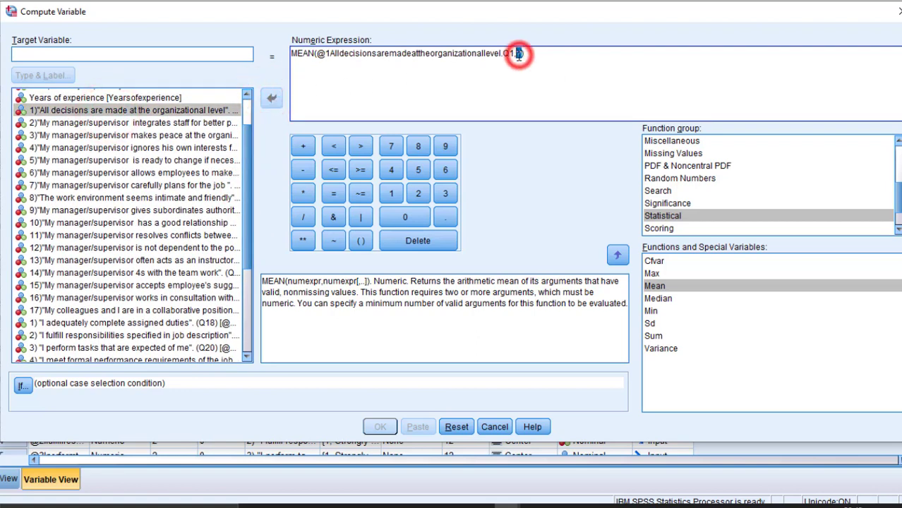
drag(247, 180, 256, 224)
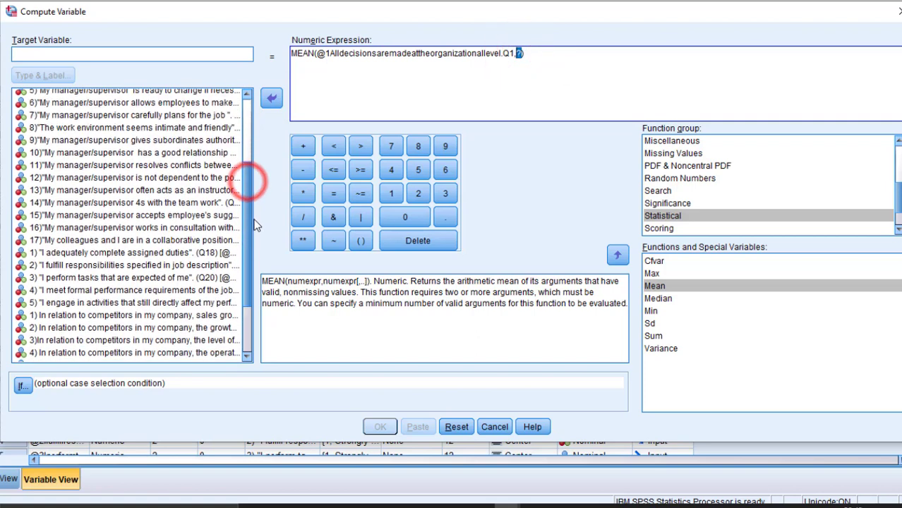
click(72, 181)
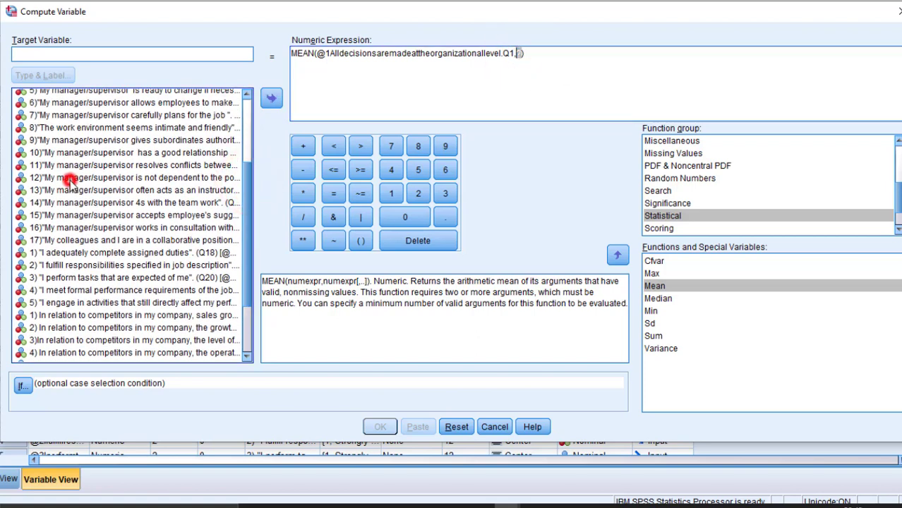
click(271, 98)
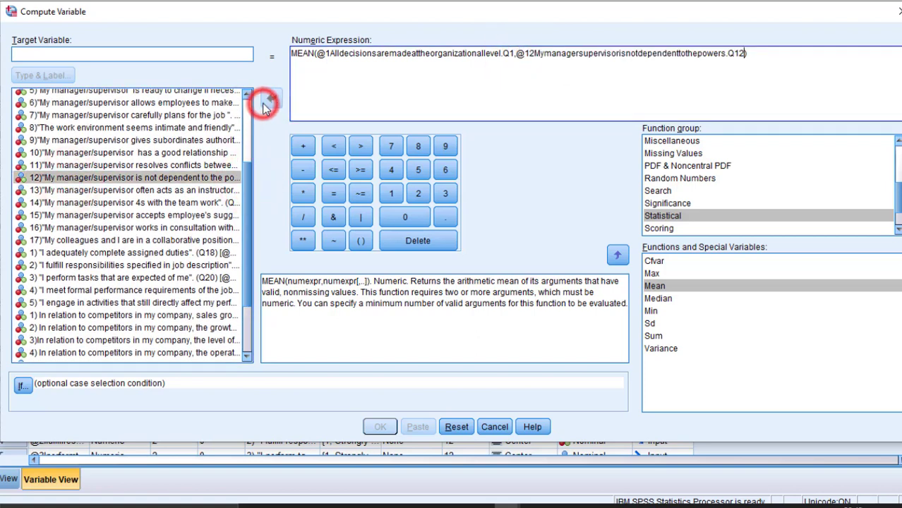
Name the target variable F3, compute it, and minimize the output viewer to return to the data editor.
click(163, 57)
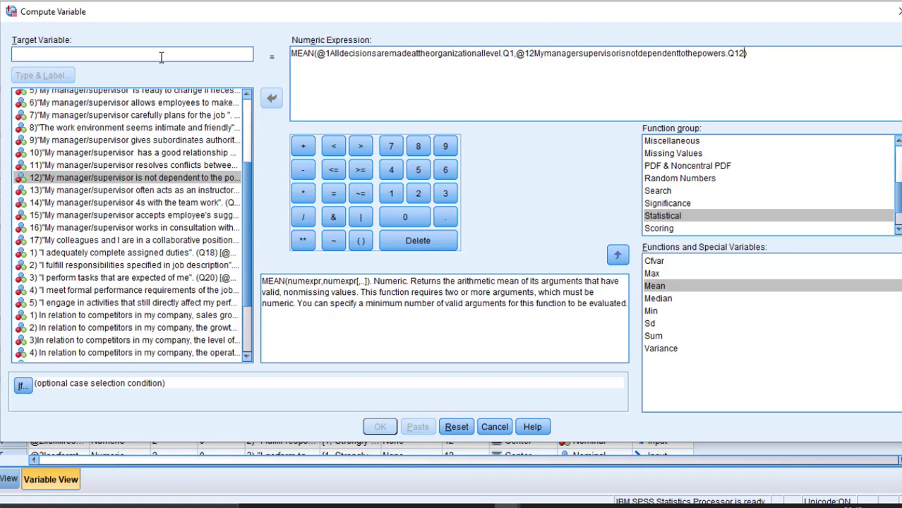
text(F3)
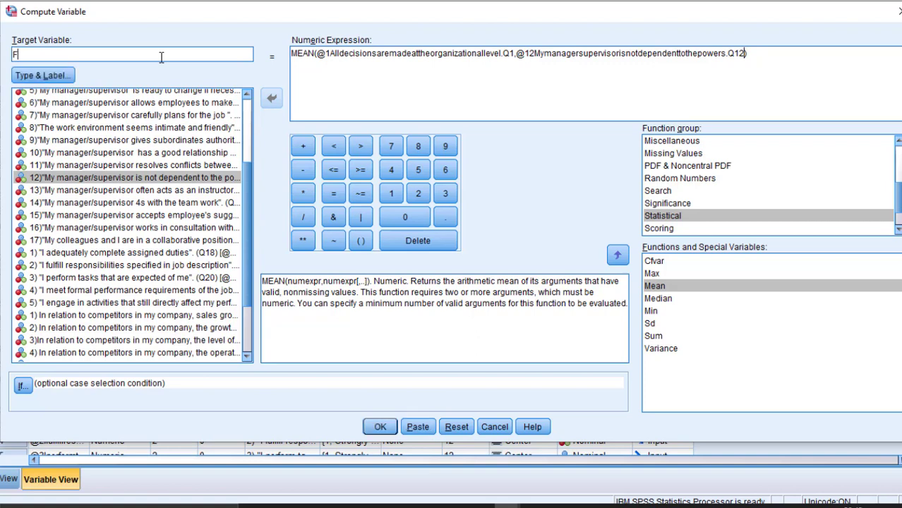
click(389, 427)
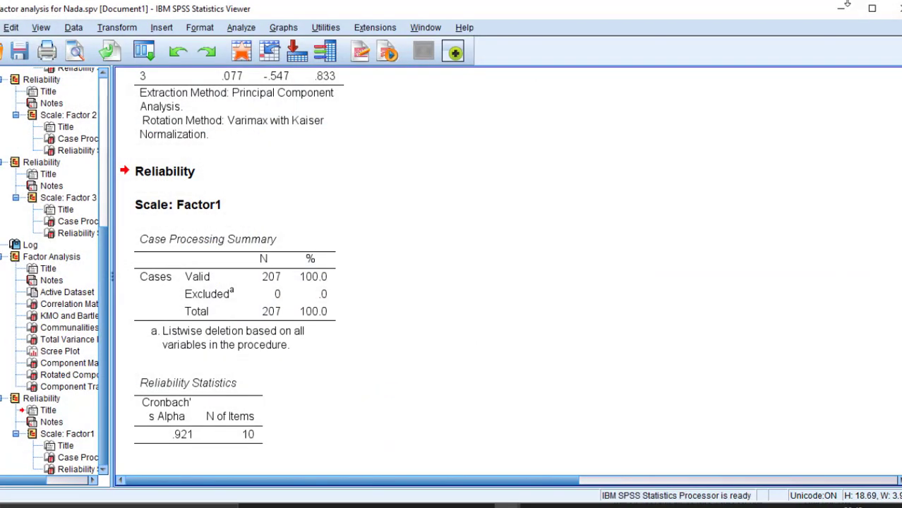
click(841, 9)
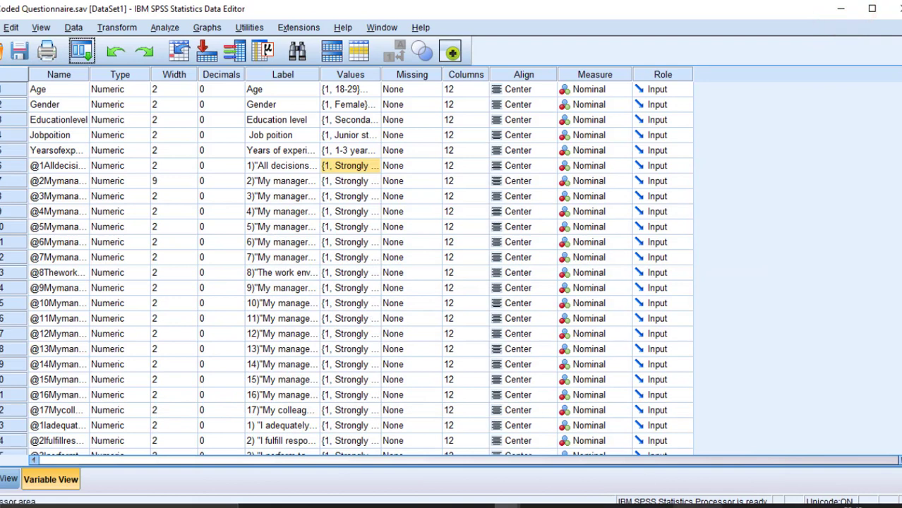
Open a bivariate correlation analysis and add the computed variables factor and F2 to its variables.
mouse_move(639, 505)
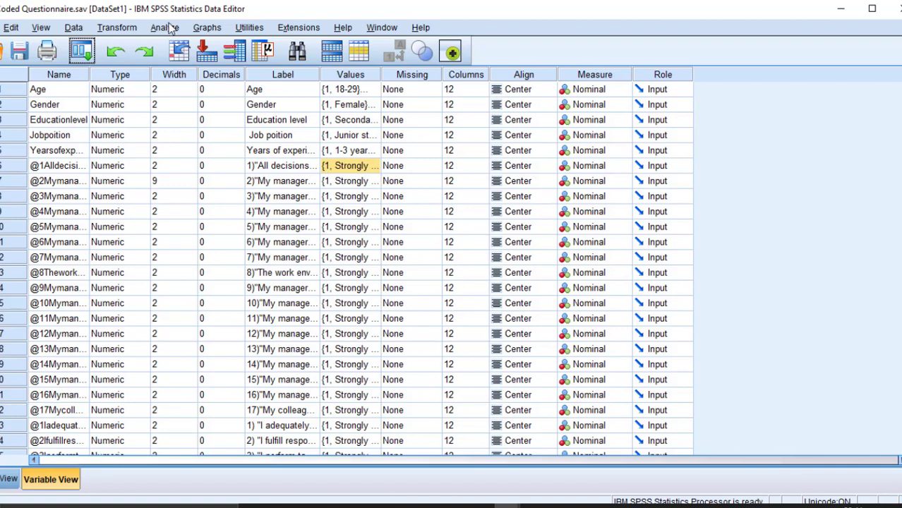
click(167, 27)
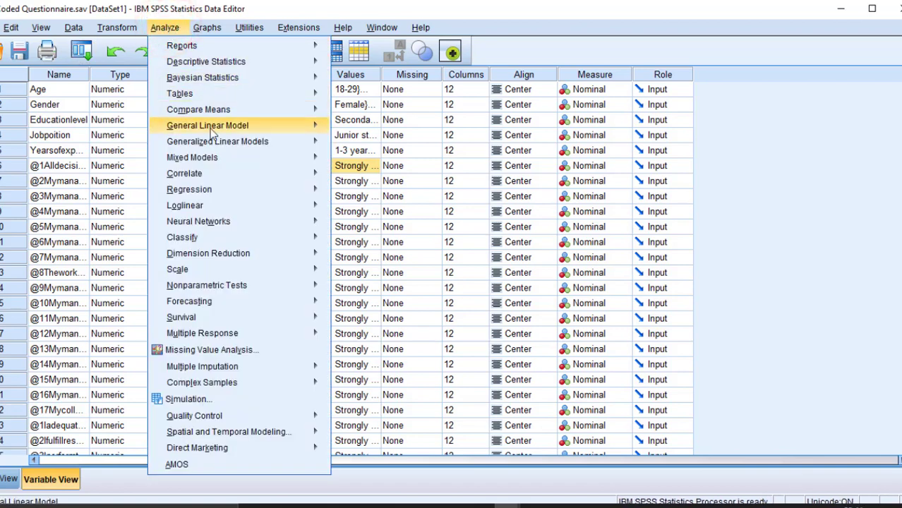
mouse_move(214, 198)
mouse_move(243, 168)
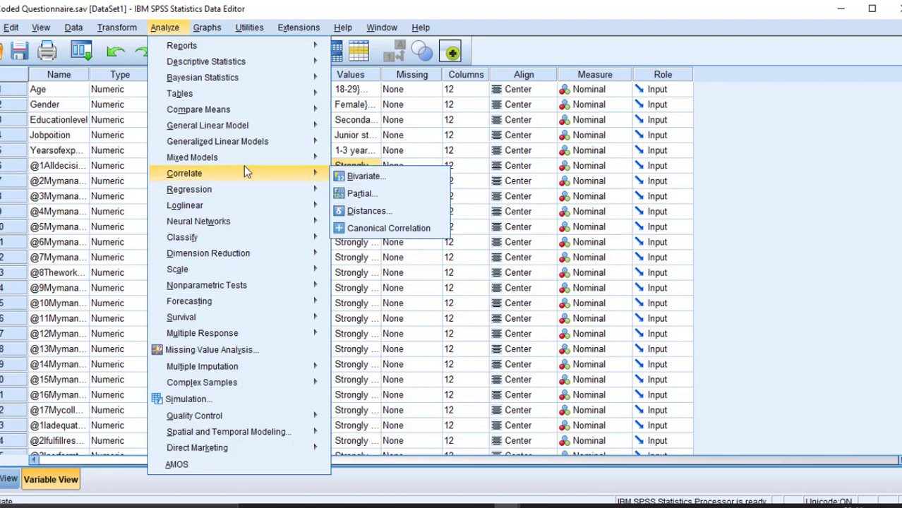
click(351, 176)
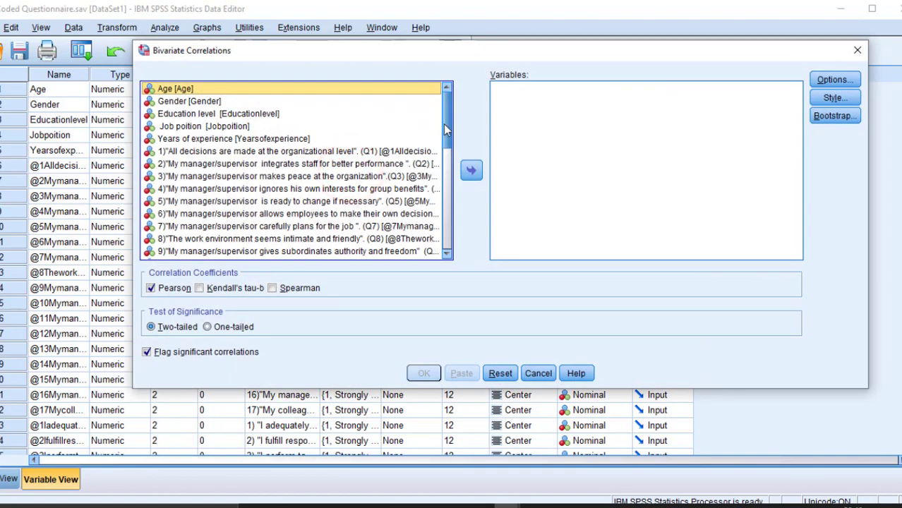
drag(447, 118, 458, 255)
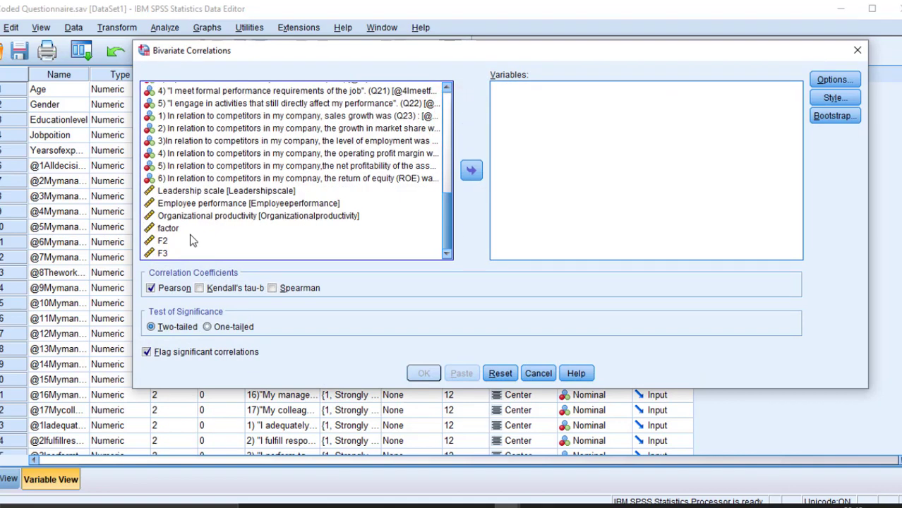
click(172, 229)
click(469, 171)
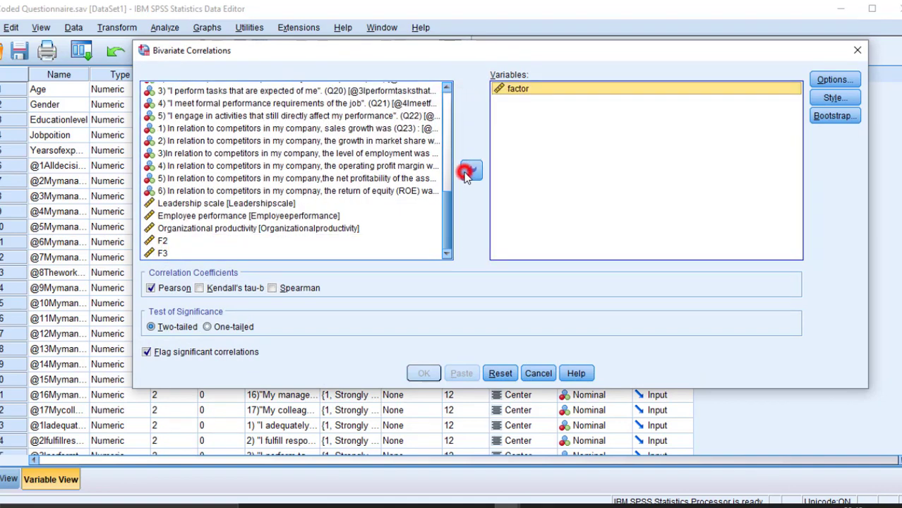
click(176, 240)
click(470, 174)
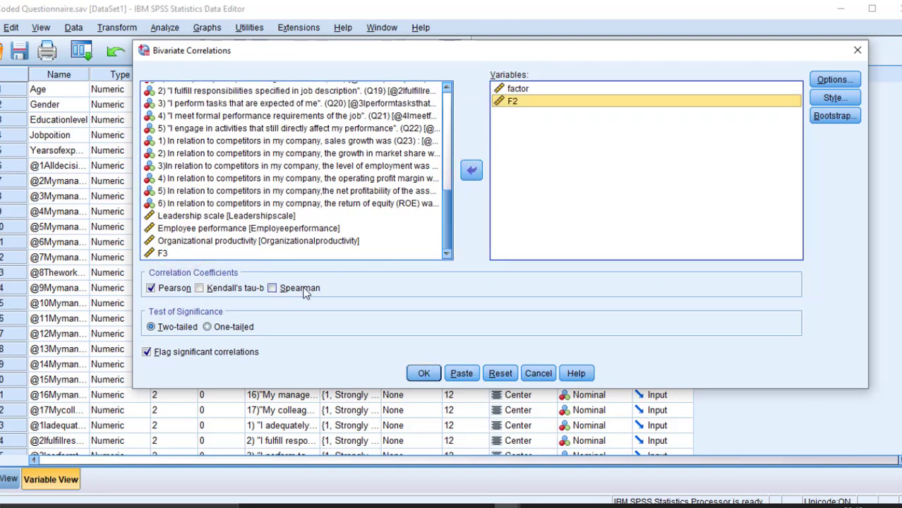
Include the Spearman coefficient alongside Pearson, run the two-tailed correlation of factor and F2, and view both correlation tables.
click(273, 288)
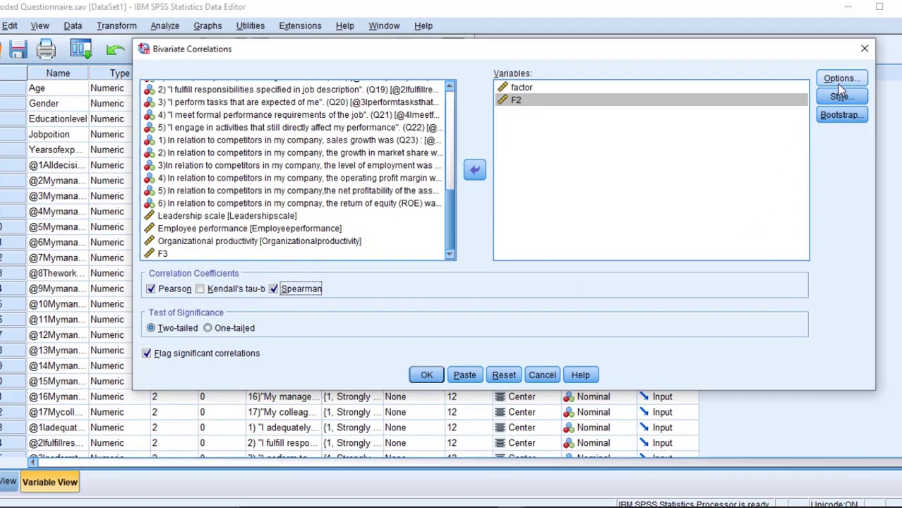
click(834, 80)
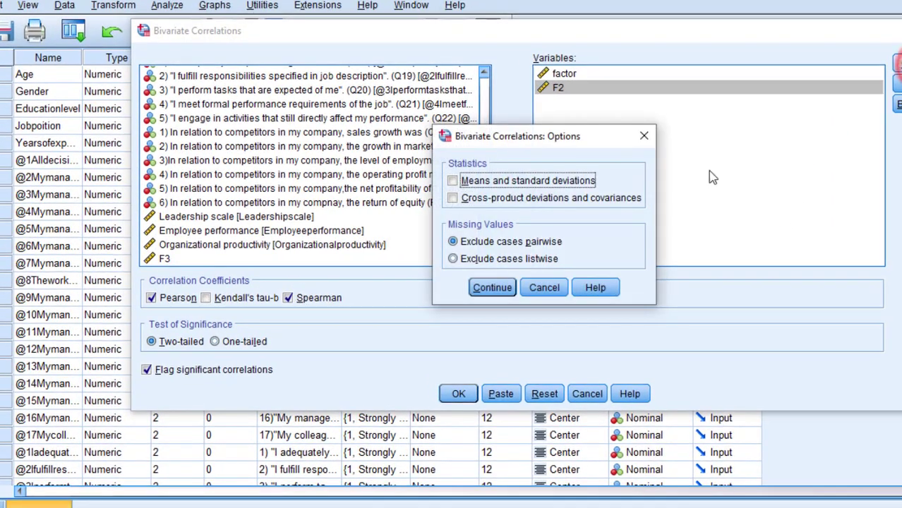
click(643, 137)
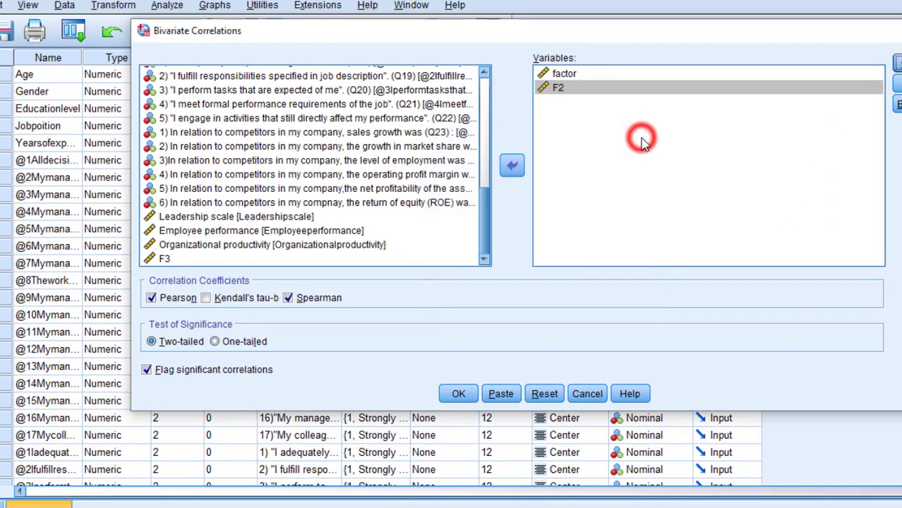
click(459, 394)
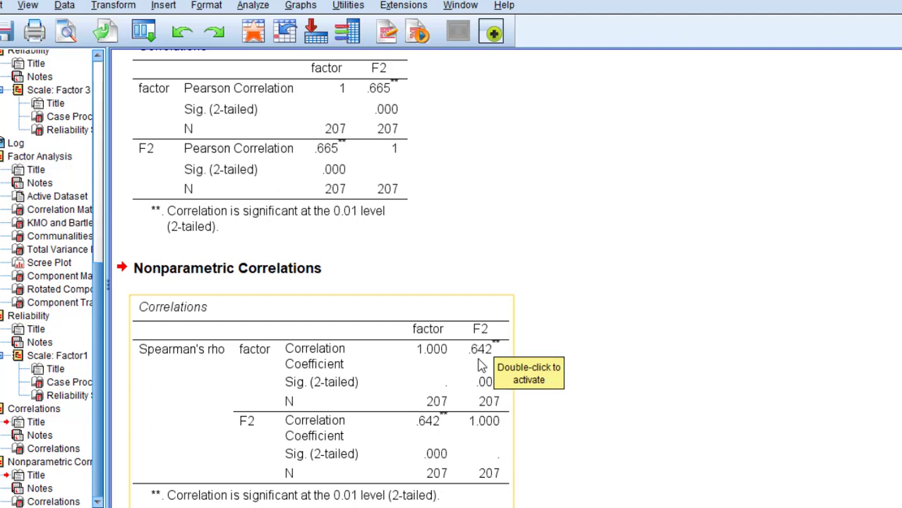
scroll(482, 365, down, 1)
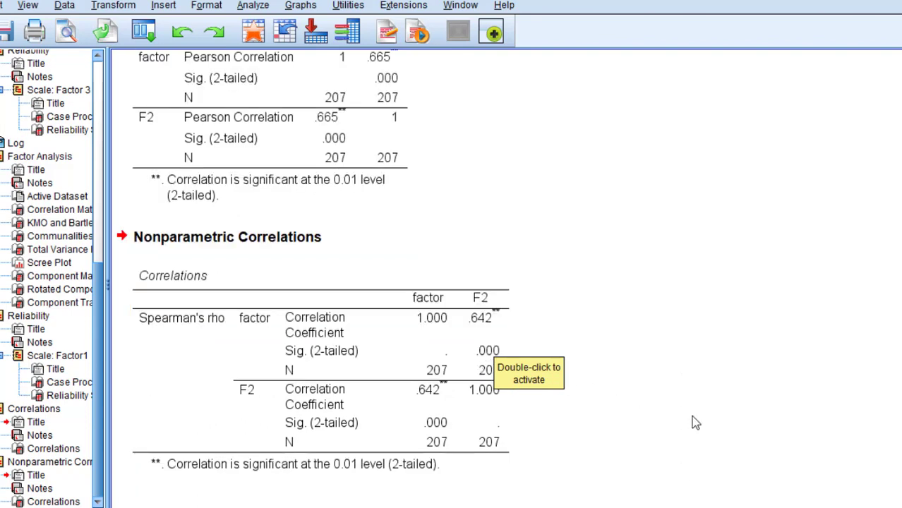
Return to the data editor, reopen the bivariate correlation analysis and reset its previous variables and settings.
mouse_move(701, 507)
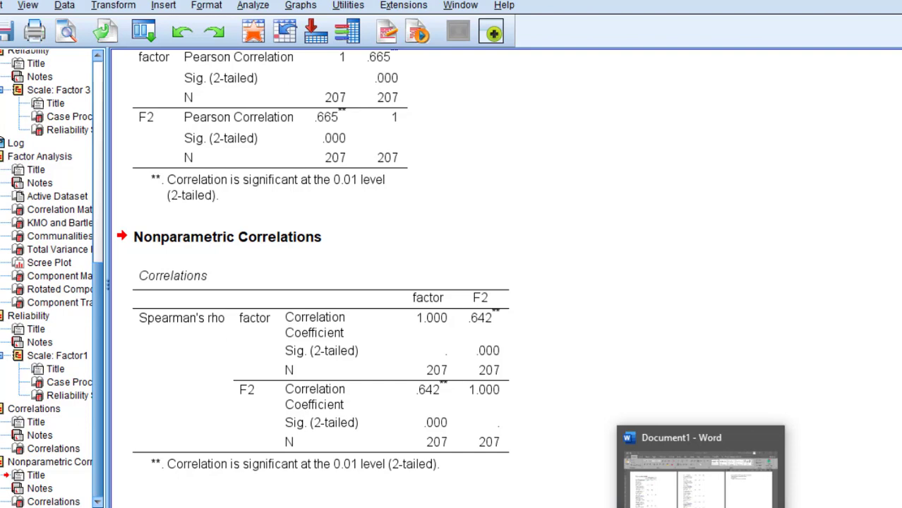
click(561, 497)
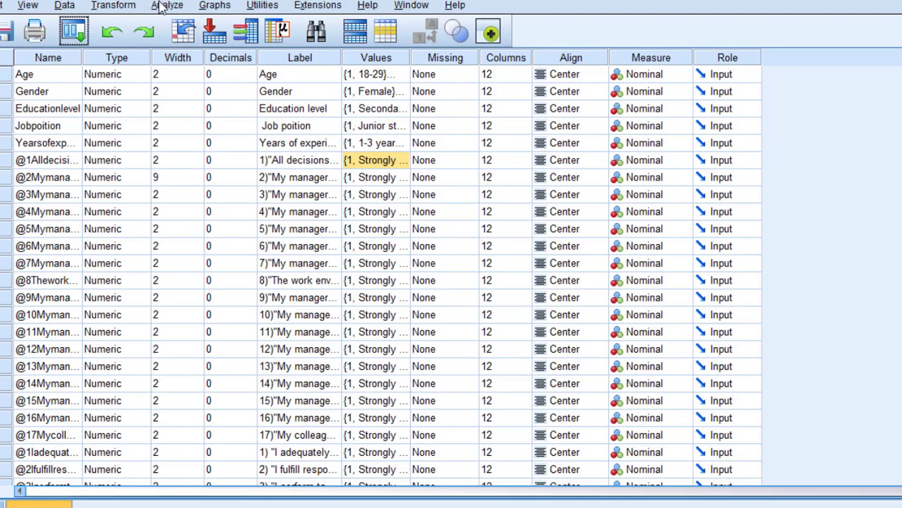
click(164, 6)
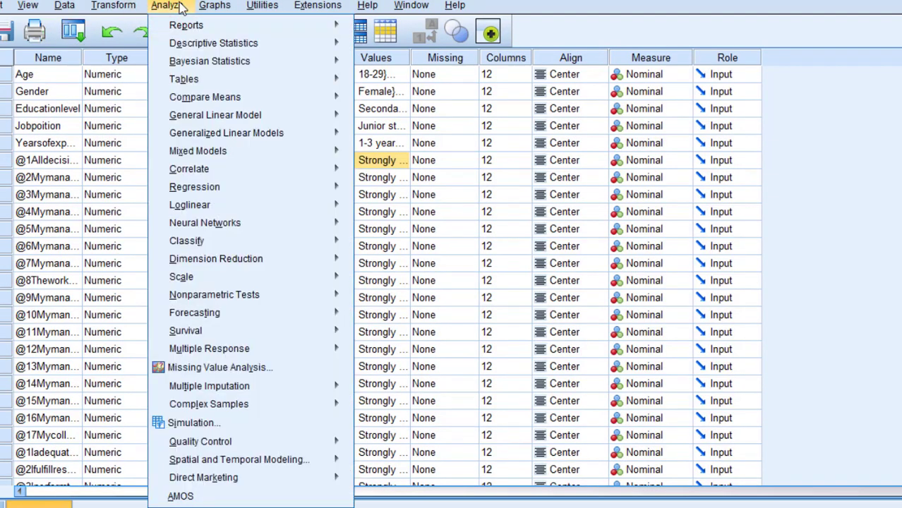
mouse_move(221, 6)
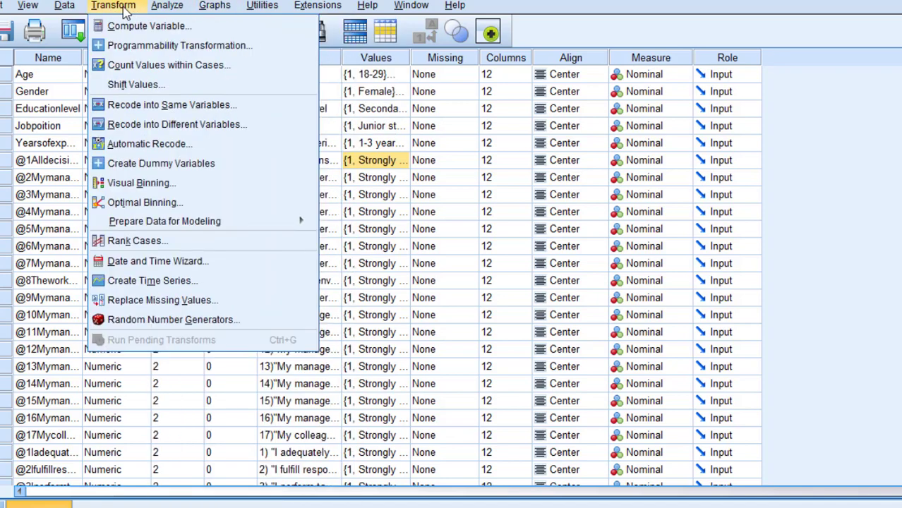
mouse_move(182, 12)
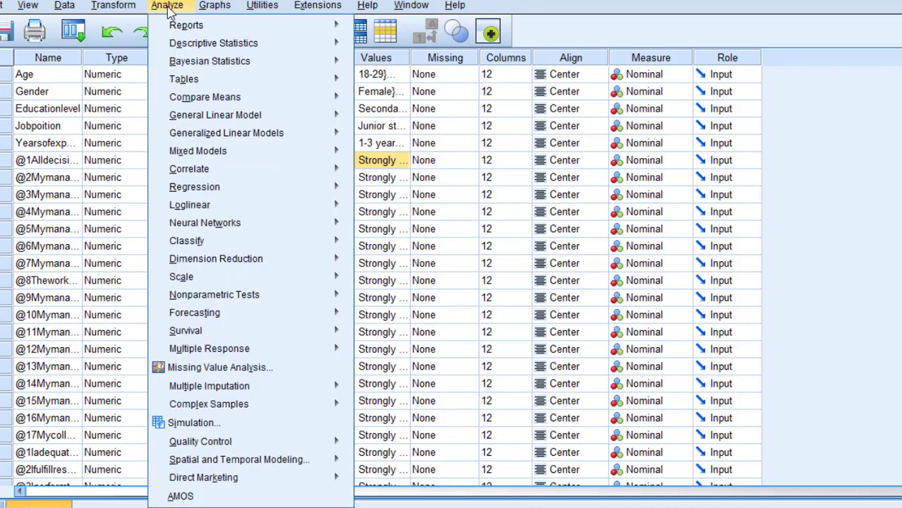
mouse_move(212, 172)
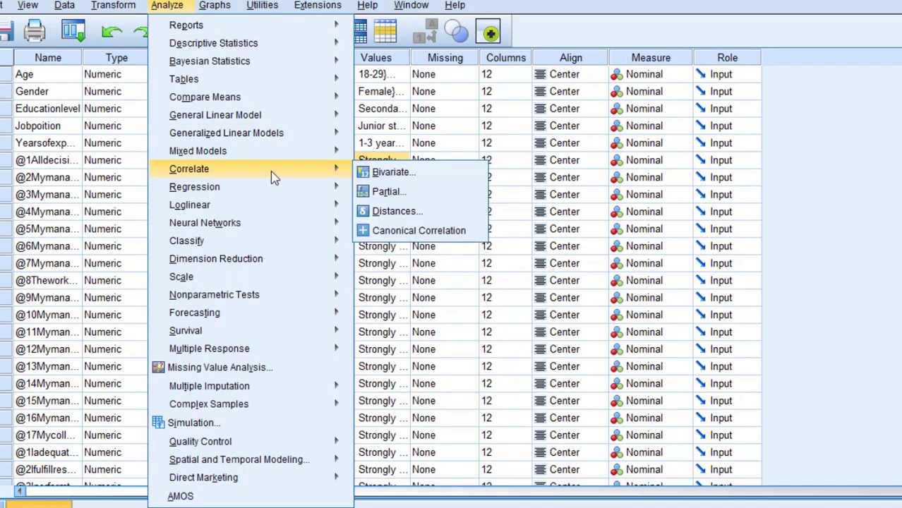
click(381, 172)
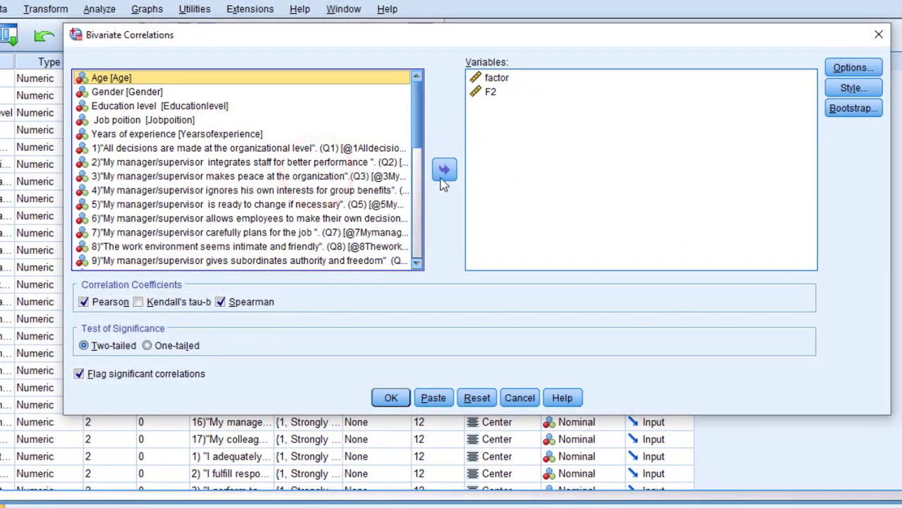
click(550, 397)
Add Leadership scale, Employee performance and Organizational productivity to the bivariate correlation variables.
drag(418, 99, 418, 226)
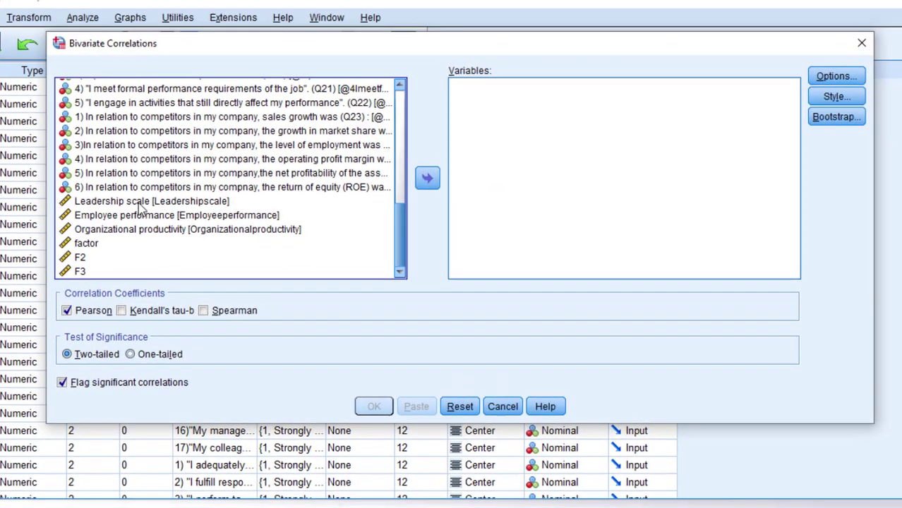
click(134, 201)
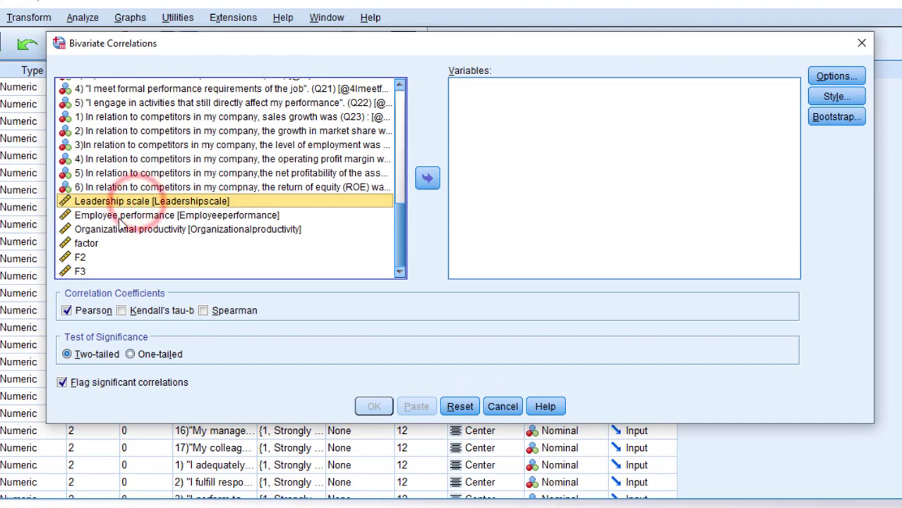
drag(132, 200, 110, 235)
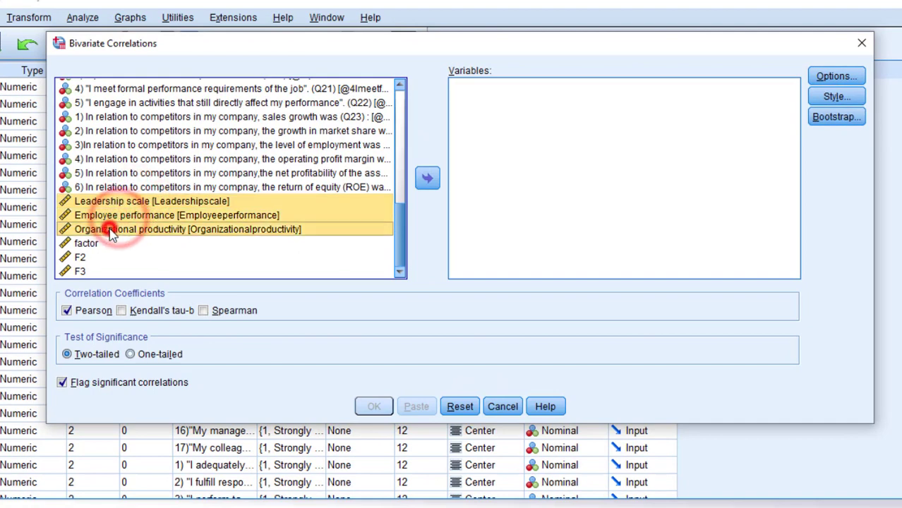
click(425, 180)
Include the Spearman coefficient alongside Pearson, run the two-tailed correlation of the three scales, and view the nonparametric correlations table.
click(204, 311)
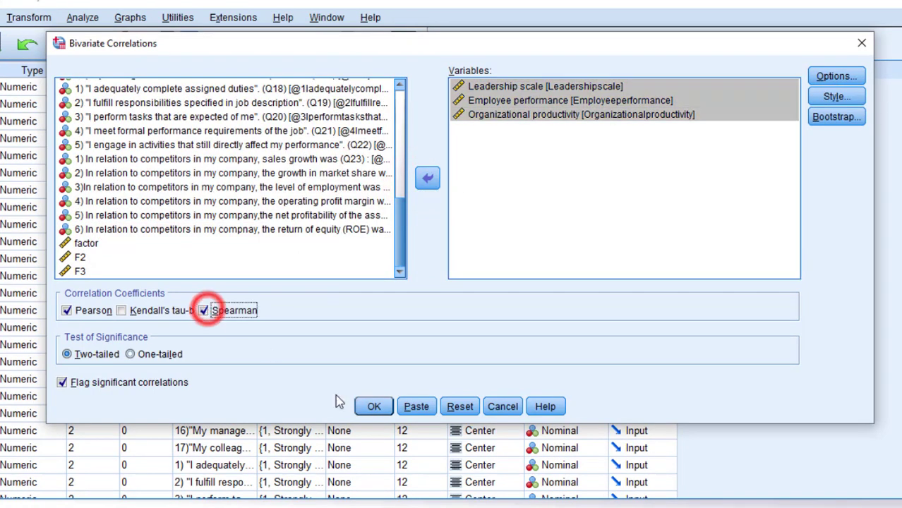
click(376, 408)
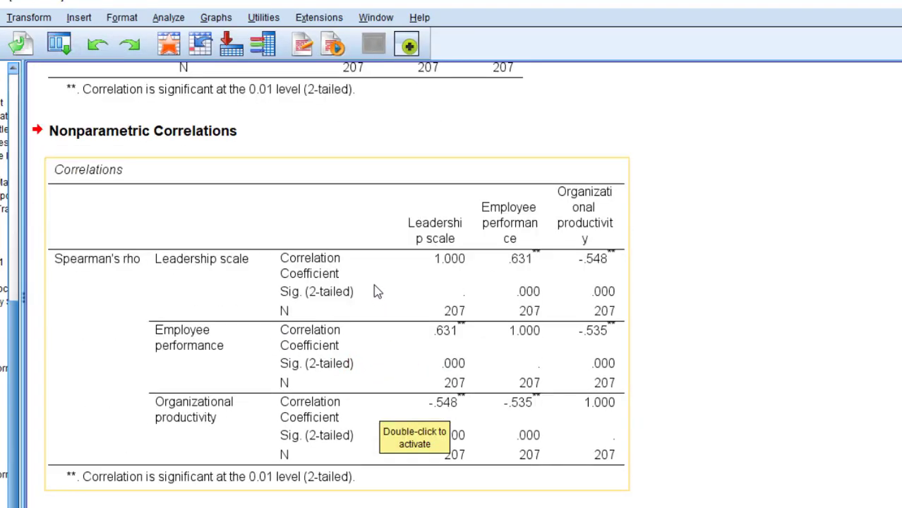
right_click(315, 170)
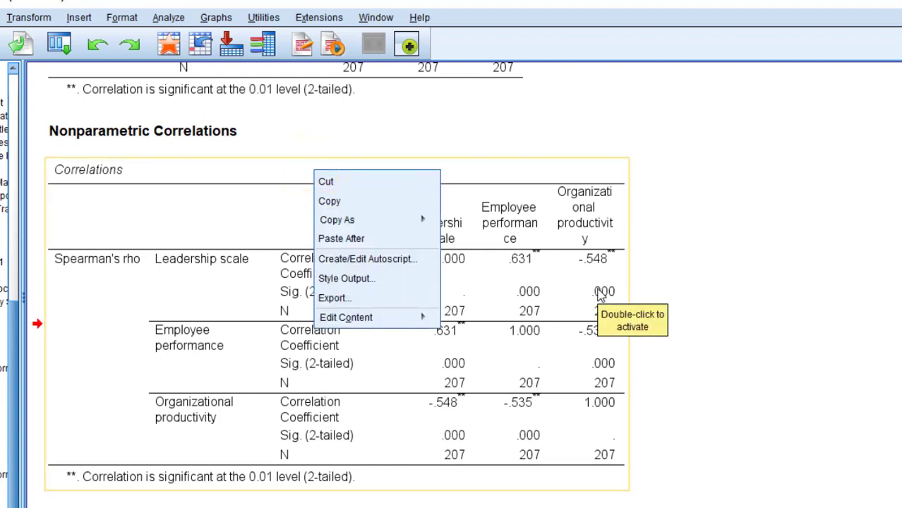
click(546, 284)
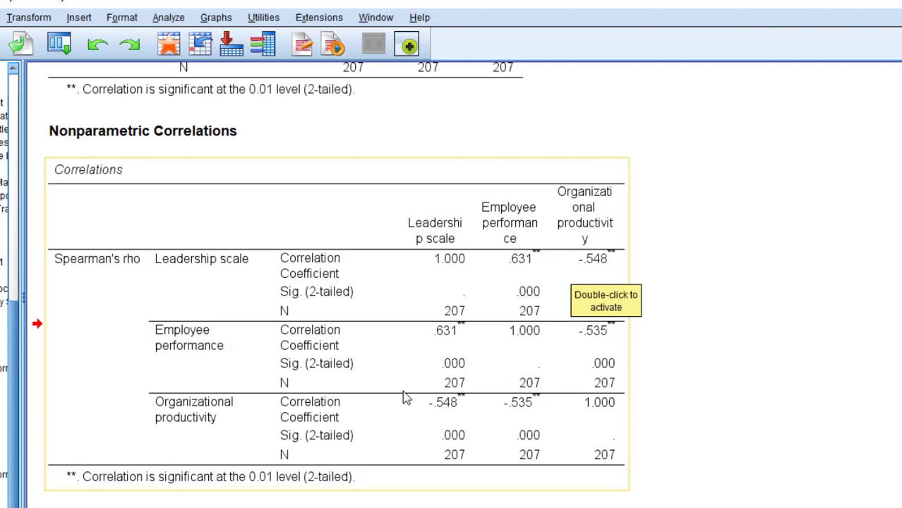
Open an Explore analysis and add Leadership scale, Employee performance and Organizational productivity to the dependent list.
click(82, 18)
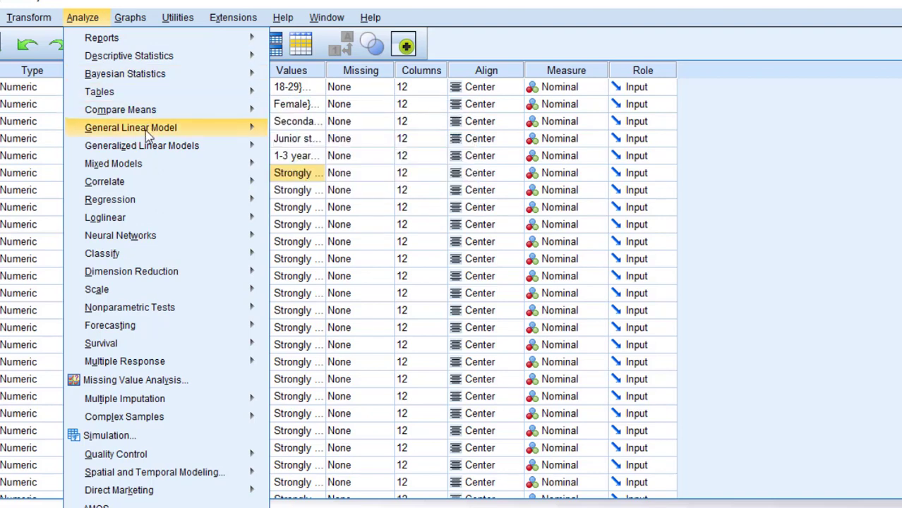
mouse_move(145, 60)
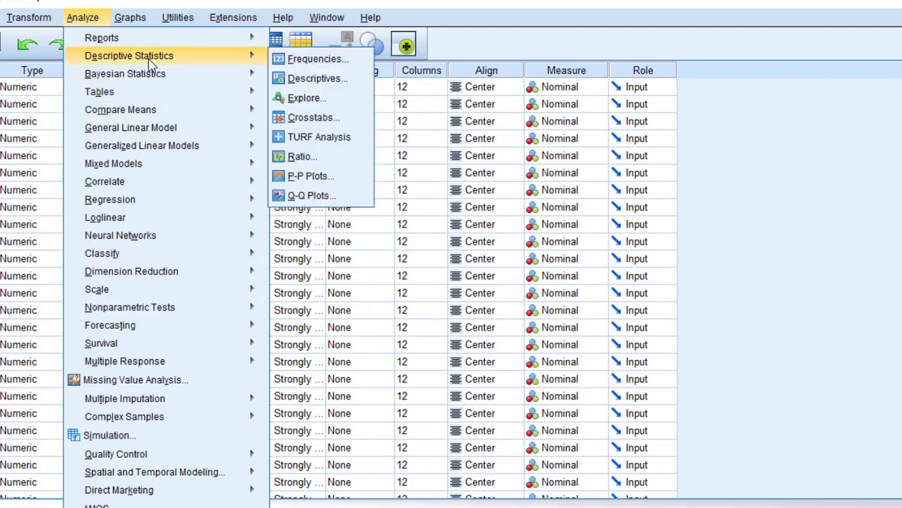
click(307, 100)
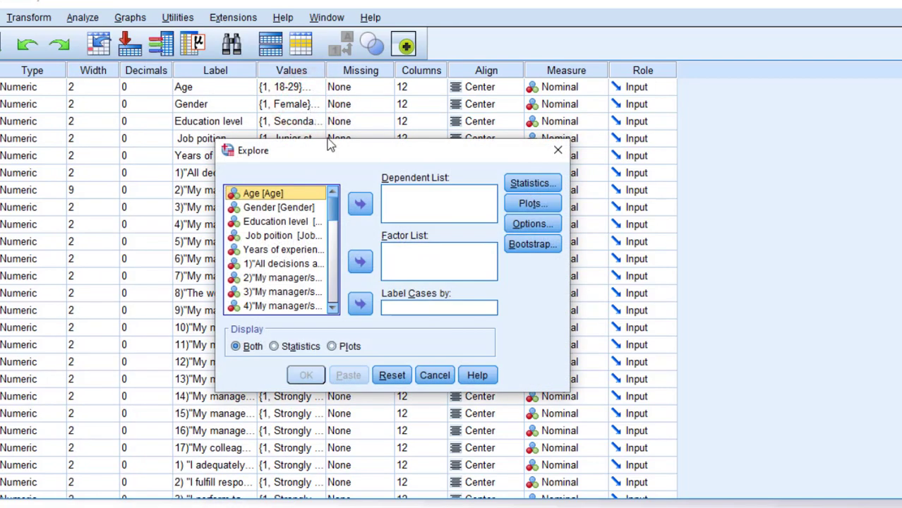
drag(334, 205, 329, 300)
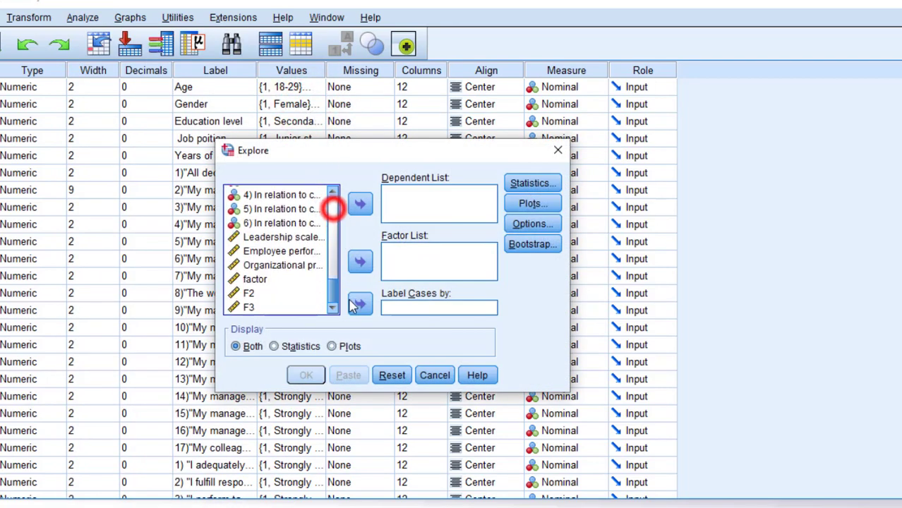
drag(264, 238, 267, 269)
click(360, 204)
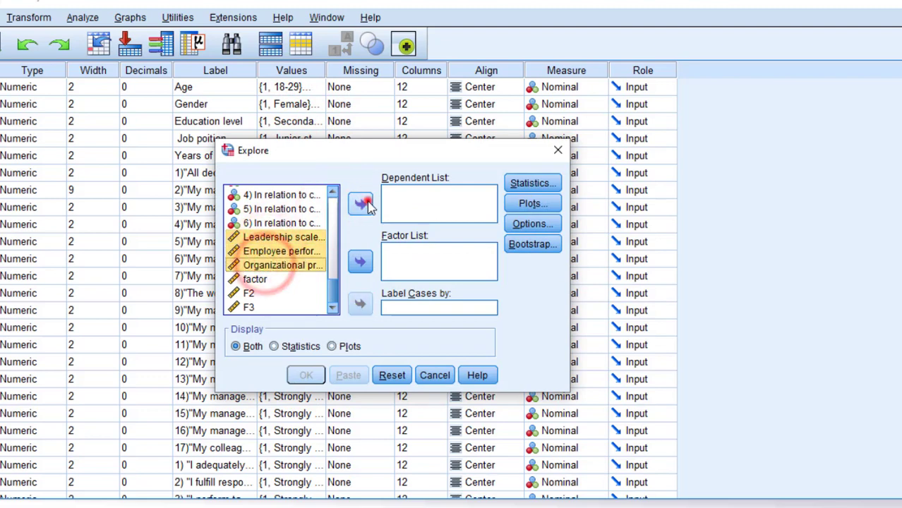
Include M-estimators and outliers in the Explore statistics alongside the descriptives.
click(530, 183)
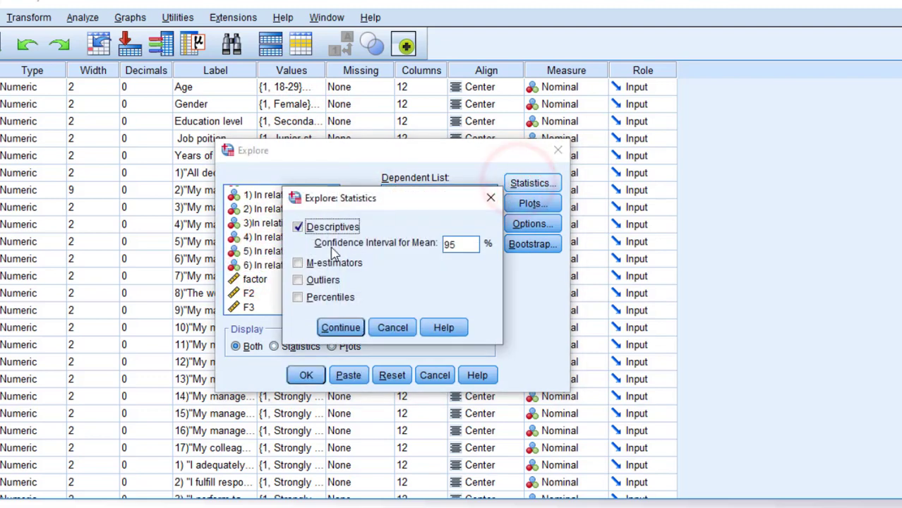
click(297, 263)
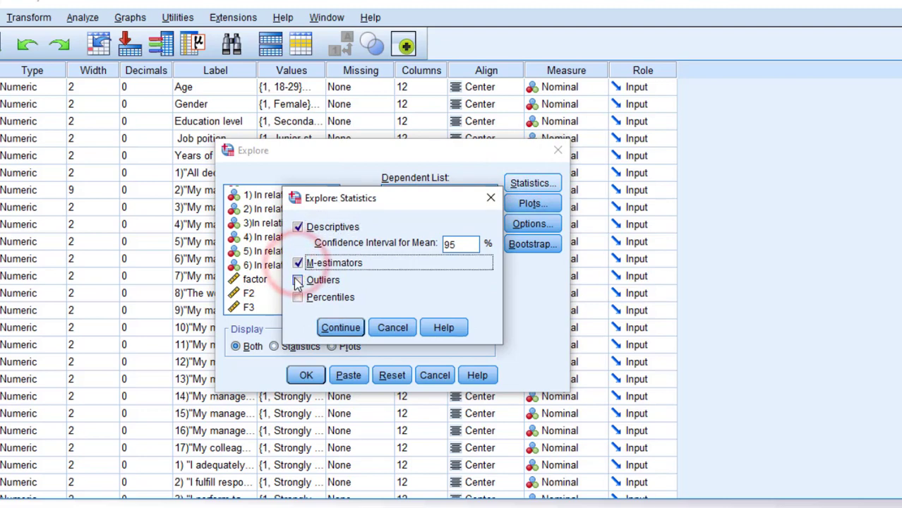
click(297, 280)
click(344, 327)
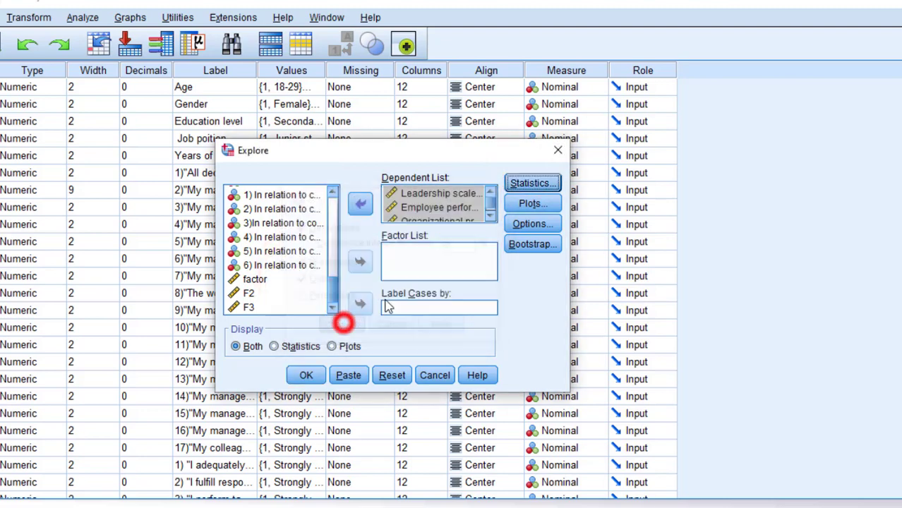
Set the Explore plots to a histogram instead of stem-and-leaf, and include normality plots with tests.
click(532, 205)
click(426, 195)
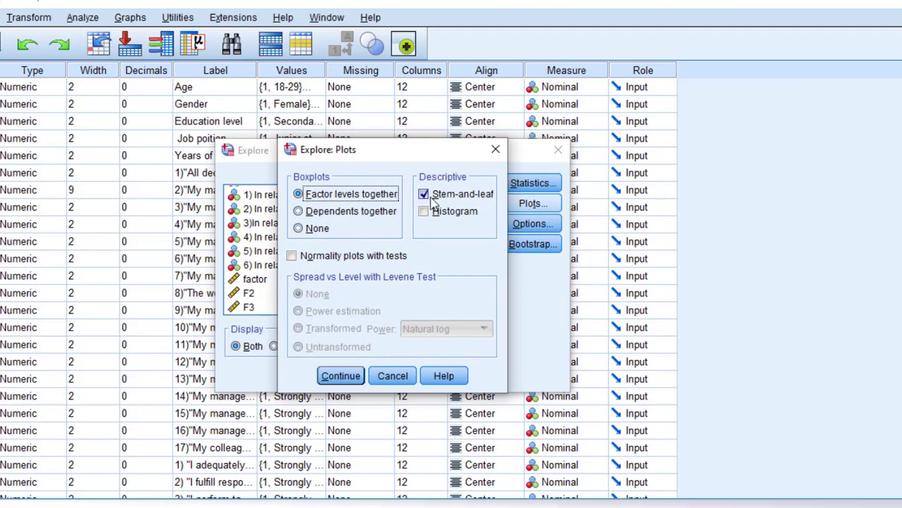
click(425, 211)
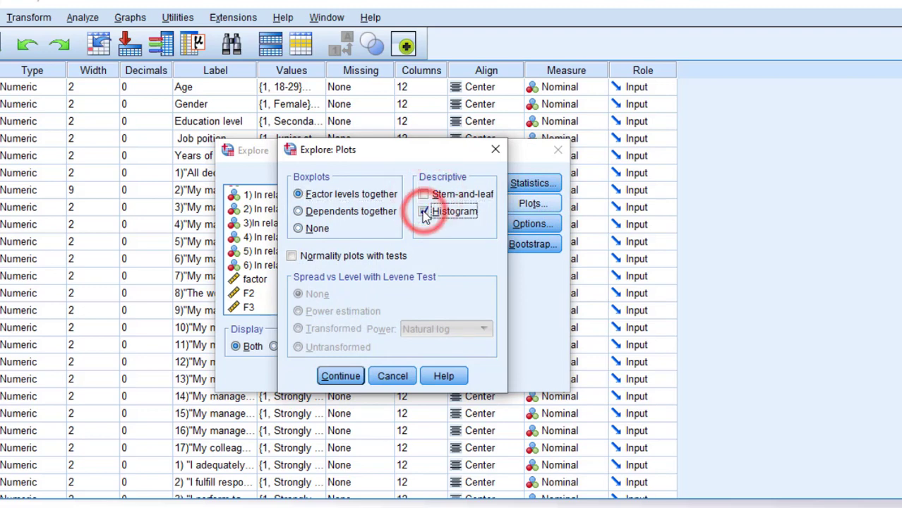
click(304, 259)
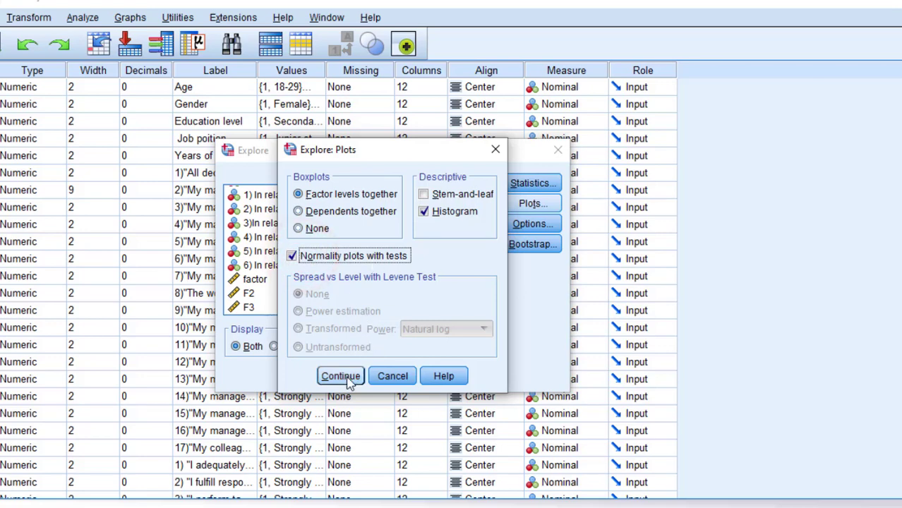
click(347, 378)
Check the missing-value options, leave them as they are, and run the Explore analysis.
click(526, 224)
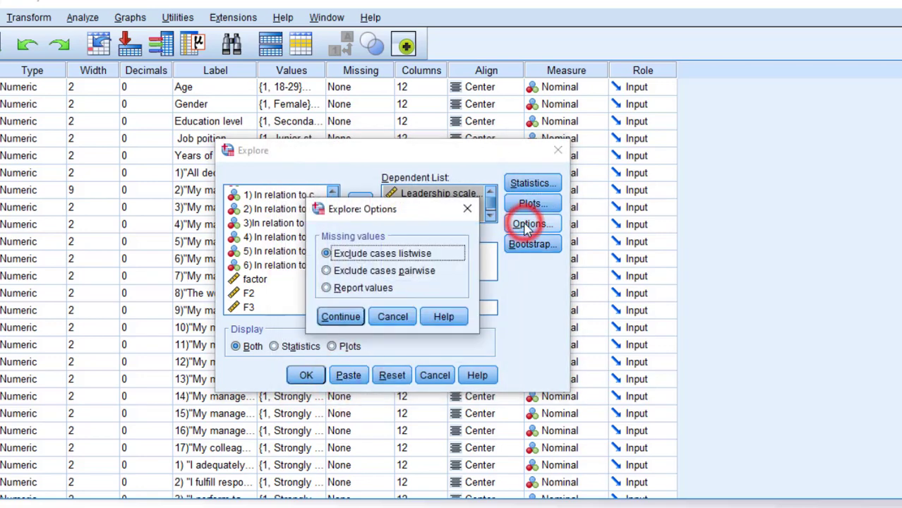
click(467, 209)
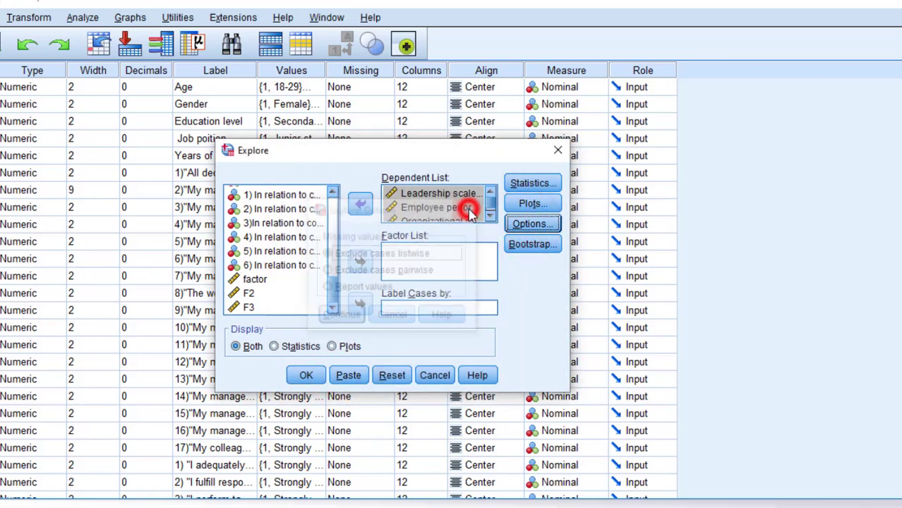
click(305, 377)
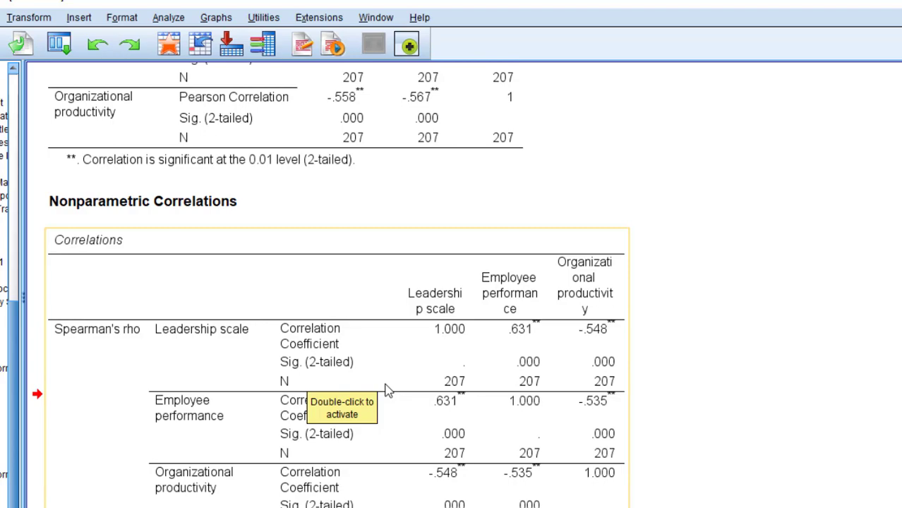
Examine the Explore output: descriptives, M-estimators, extreme values, the Tests of Normality table, and the Leadership scale's histogram and Q-Q plots.
scroll(387, 390, down, 15)
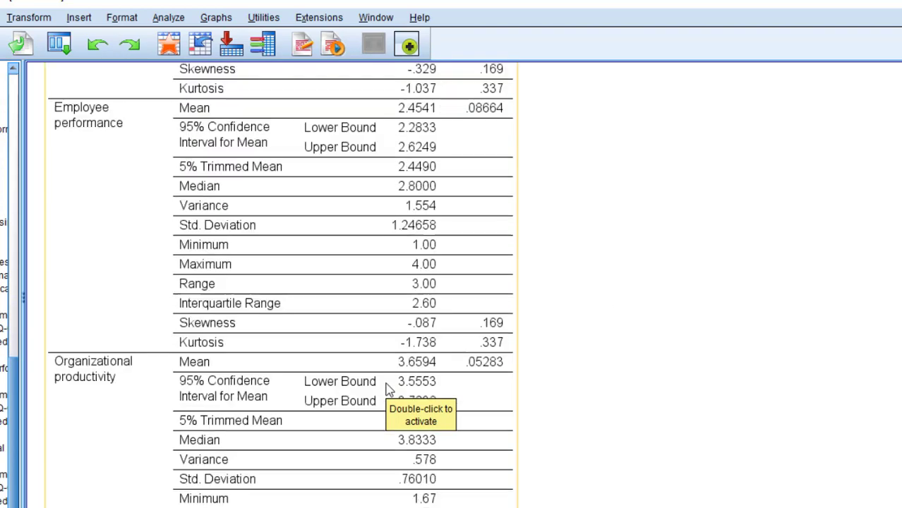
scroll(387, 390, down, 15)
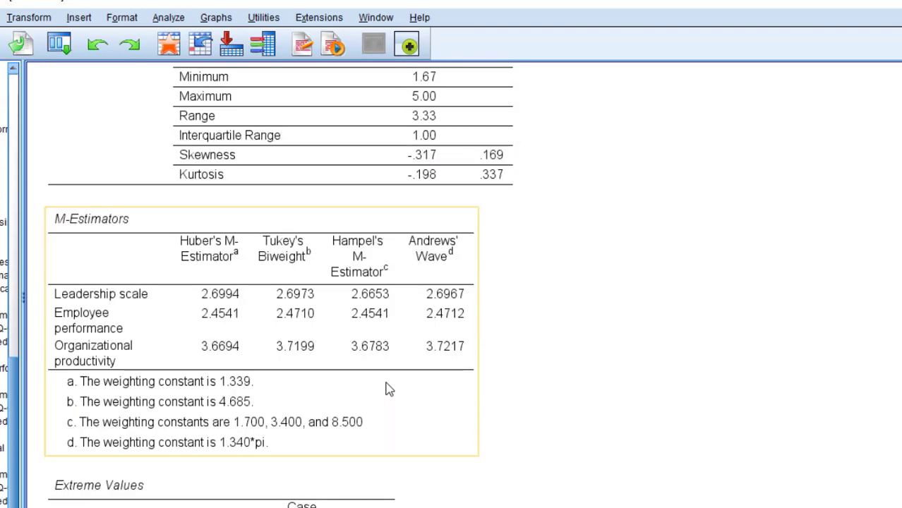
scroll(387, 391, down, 15)
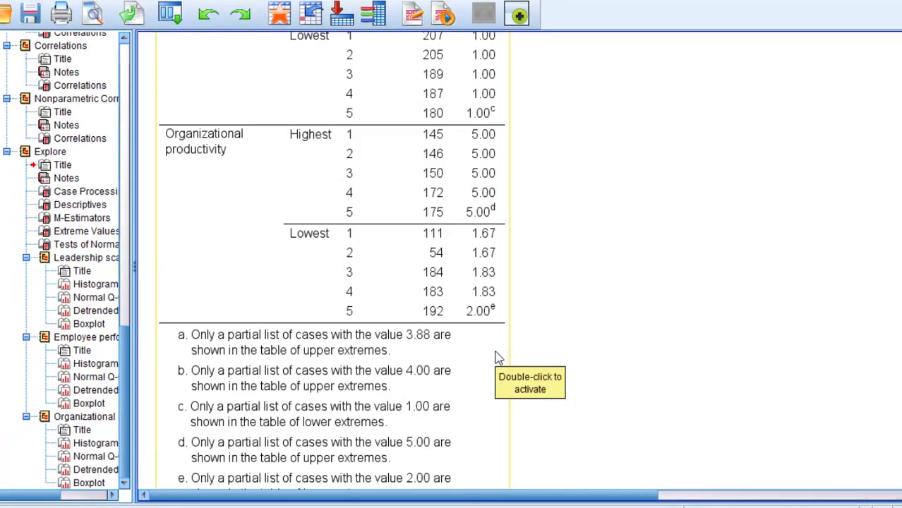
scroll(497, 358, down, 5)
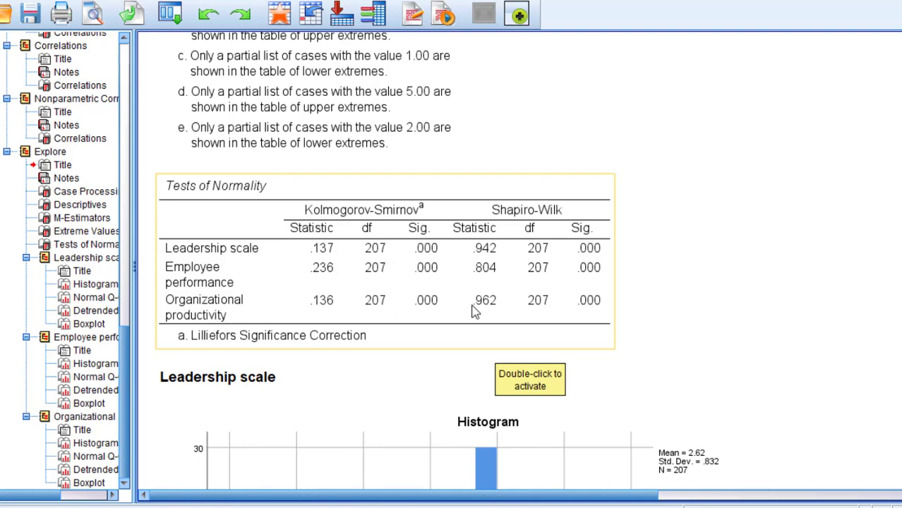
scroll(496, 331, down, 5)
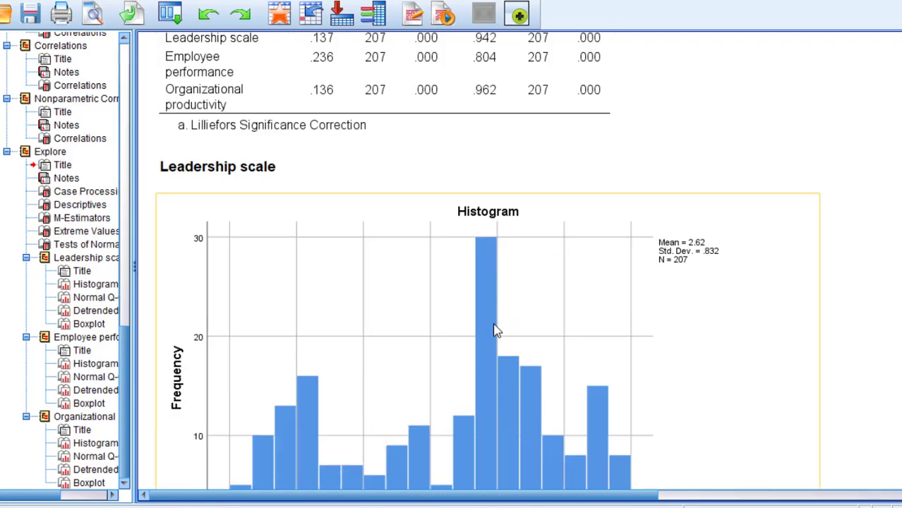
scroll(497, 331, down, 10)
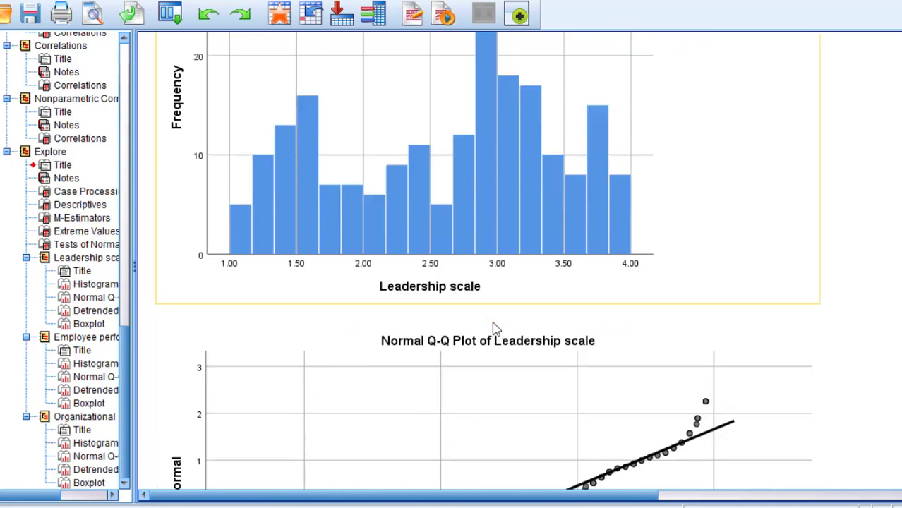
scroll(496, 331, down, 10)
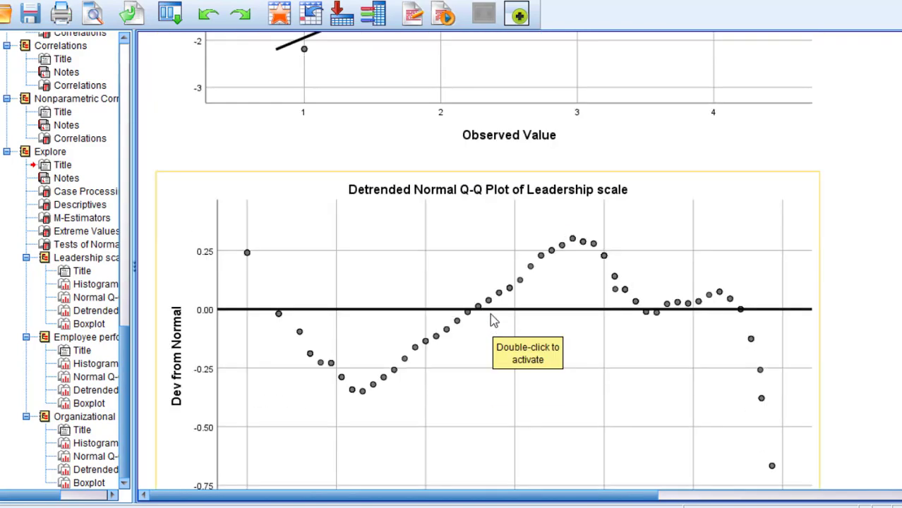
scroll(494, 319, up, 3)
scroll(494, 319, up, 12)
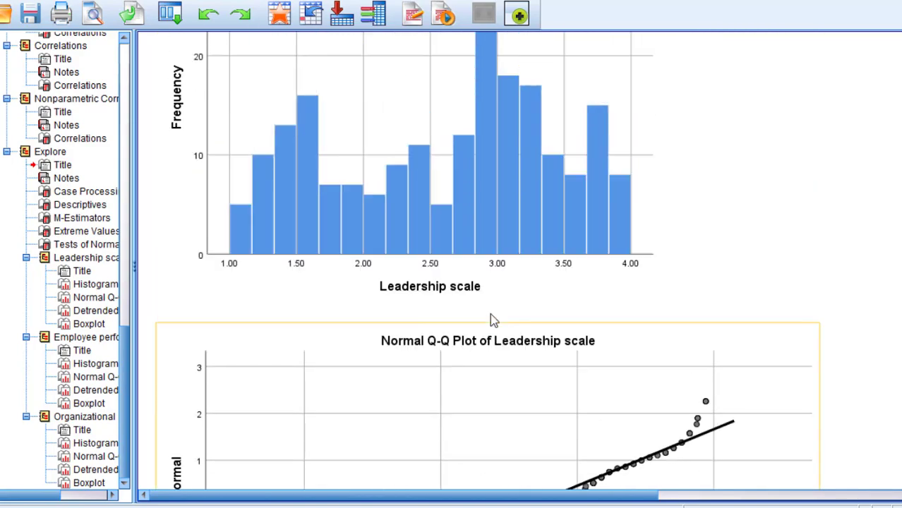
scroll(495, 319, up, 10)
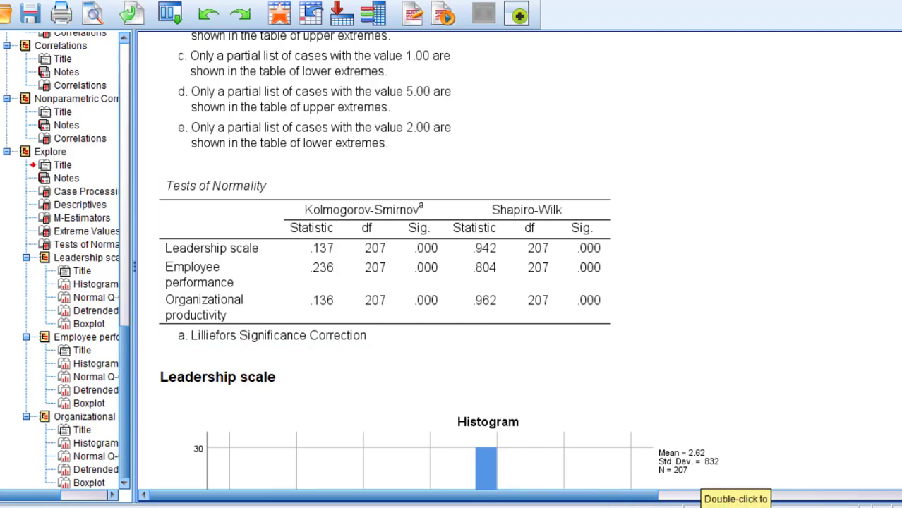
Return to the Data Editor and review the demographic variables from Age and Gender through Education level, Job poition and Years of experience.
mouse_move(726, 507)
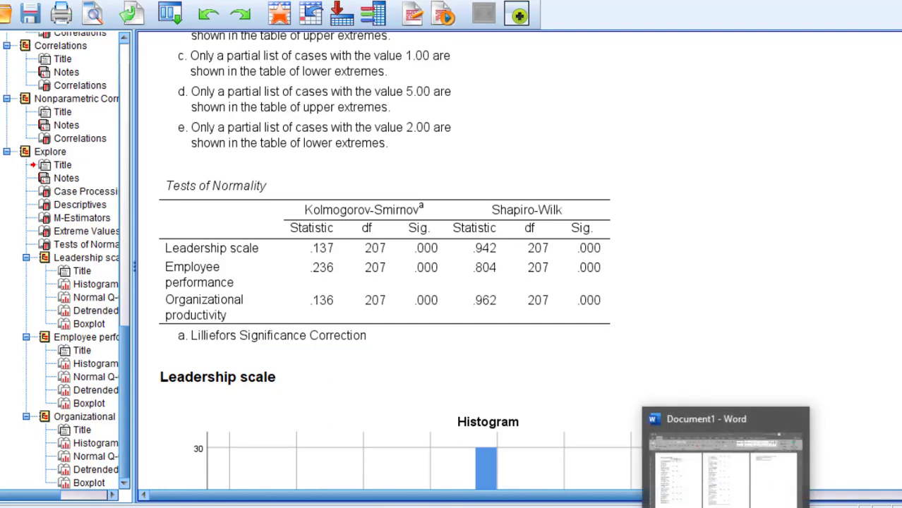
click(630, 507)
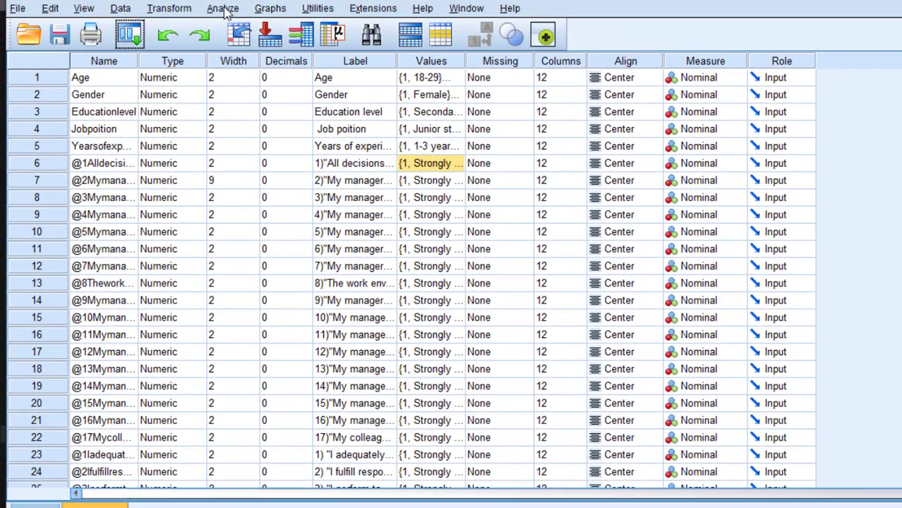
click(224, 9)
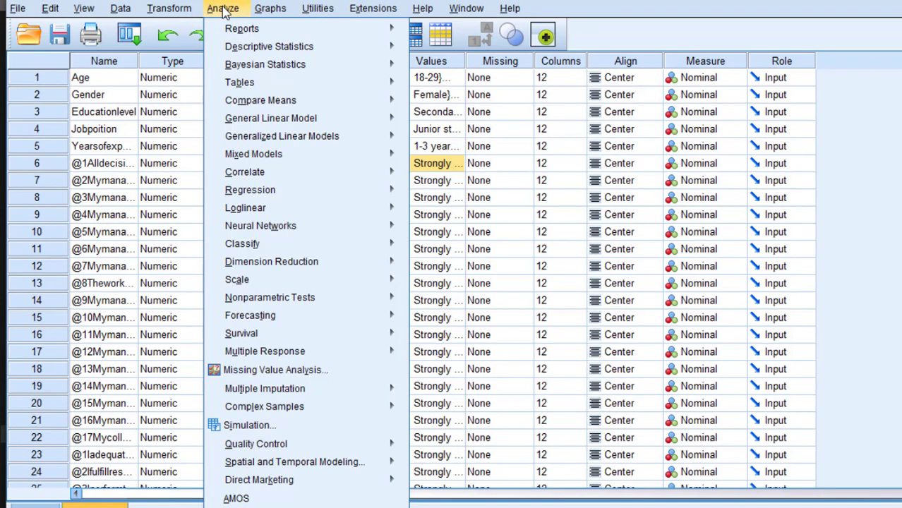
mouse_move(265, 10)
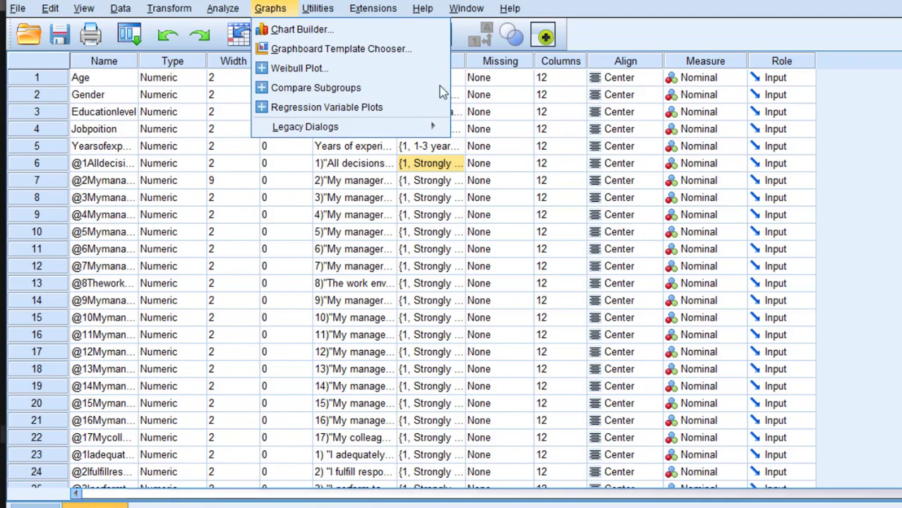
click(555, 114)
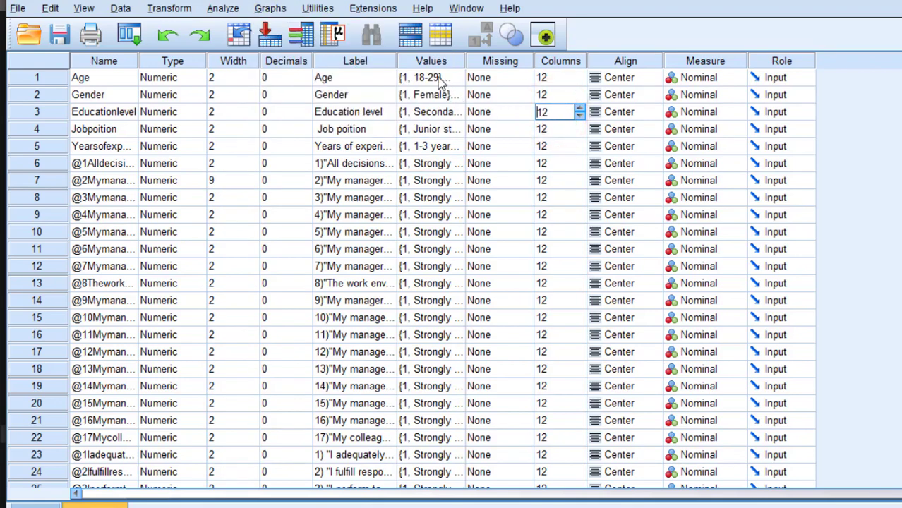
scroll(351, 84, down, 1)
scroll(353, 84, up, 1)
click(343, 78)
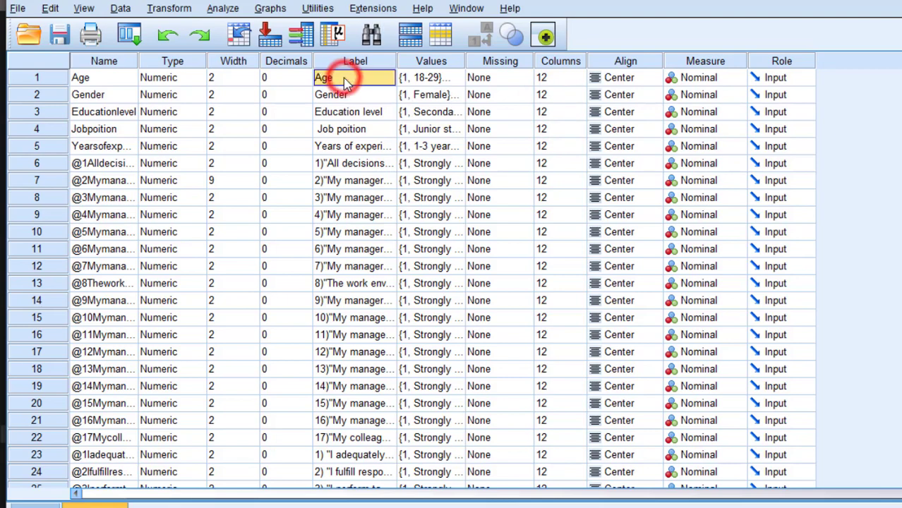
click(338, 96)
click(339, 112)
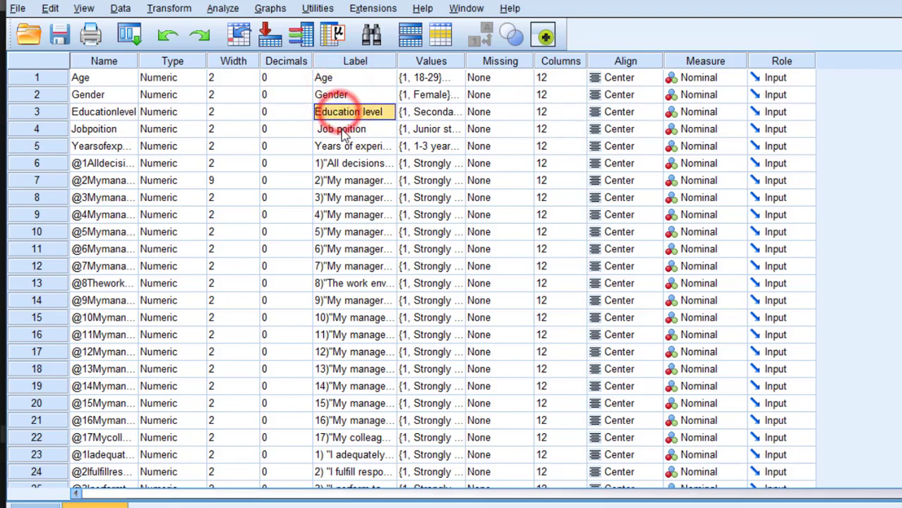
click(344, 132)
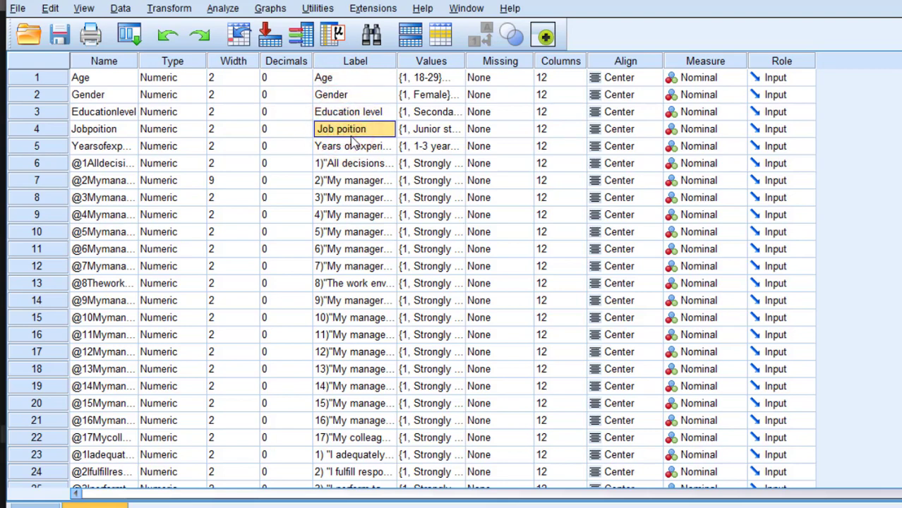
click(363, 150)
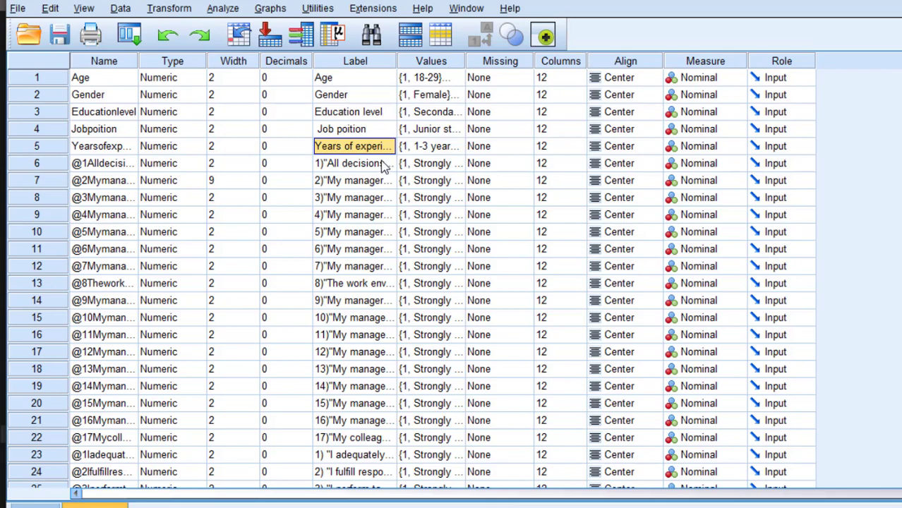
Open a nonparametric independent-samples test and set its objective to compare medians across groups.
click(225, 8)
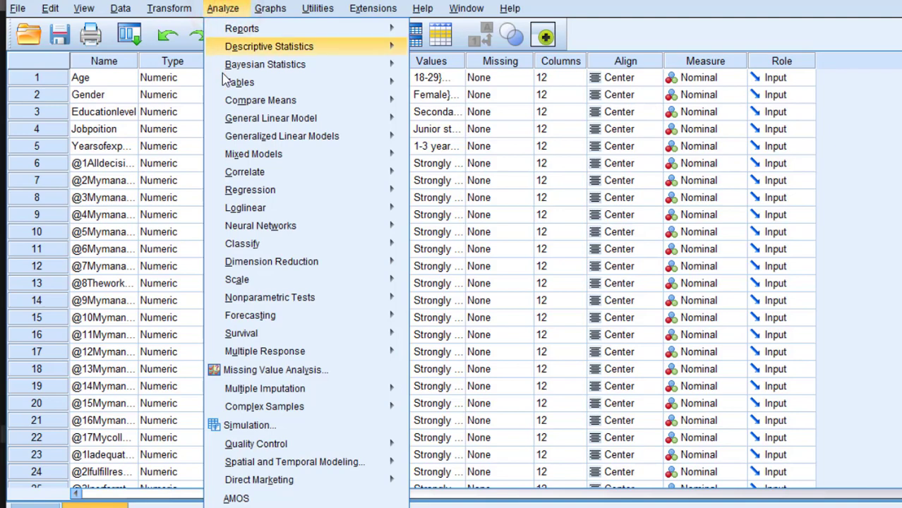
mouse_move(294, 300)
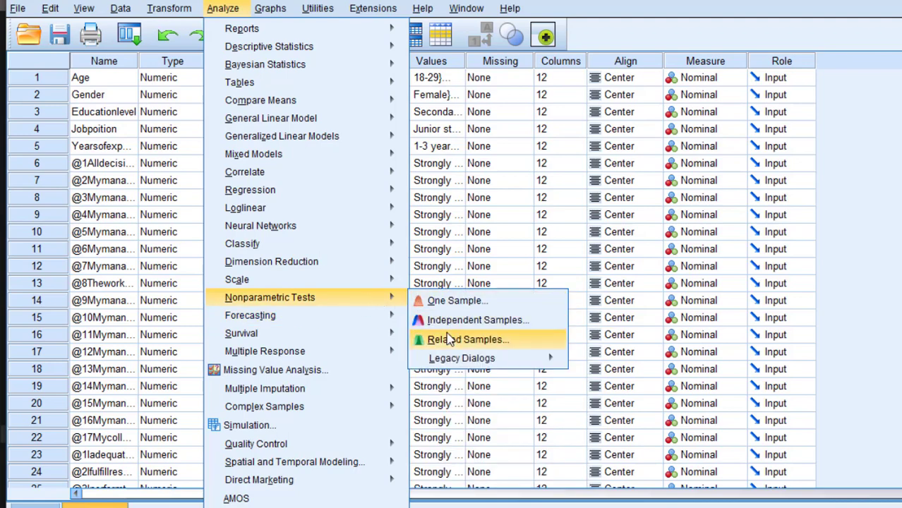
mouse_move(281, 317)
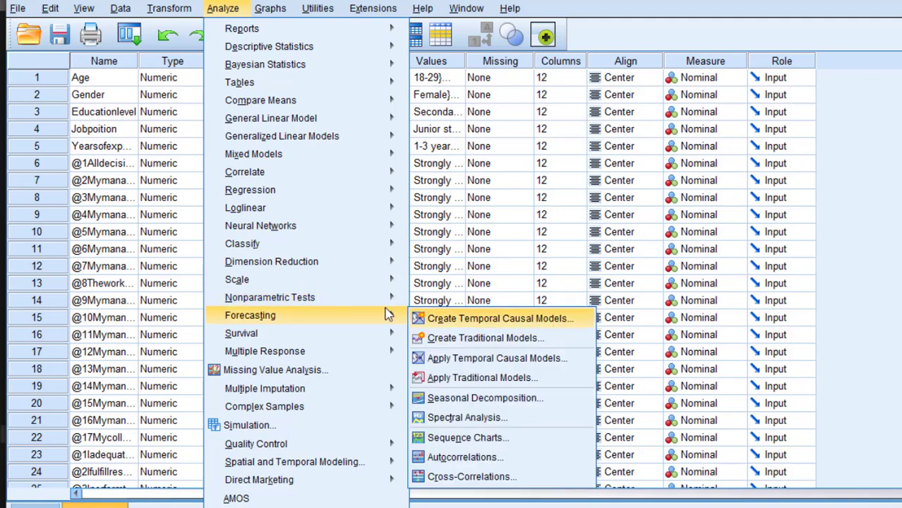
click(486, 321)
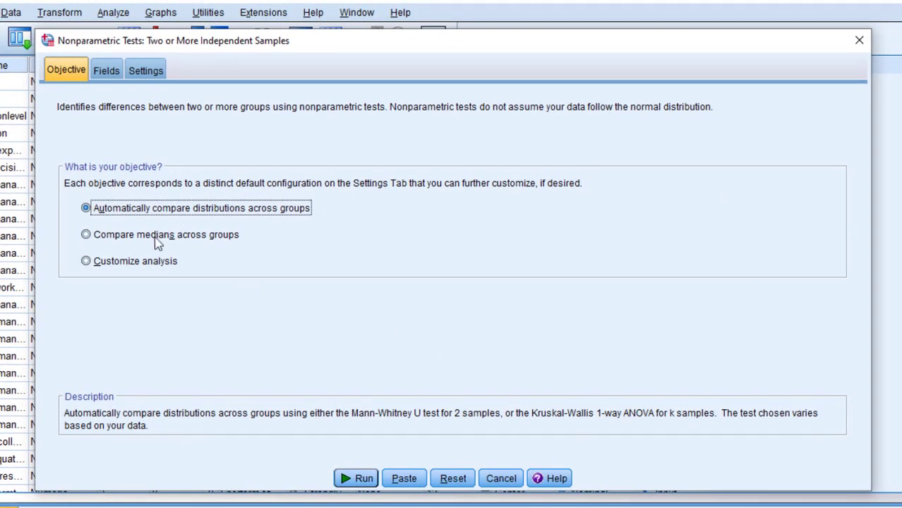
click(129, 240)
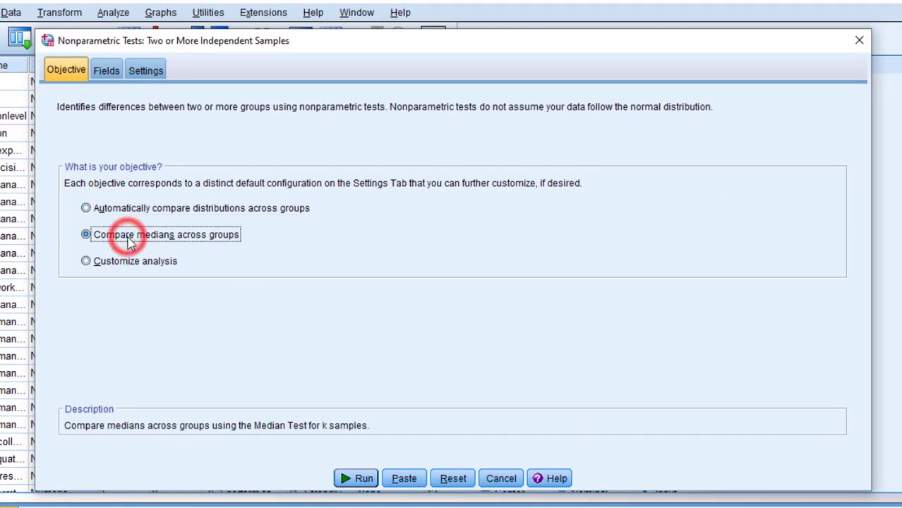
Assign Gender as the grouping field of the independent-samples test.
click(108, 76)
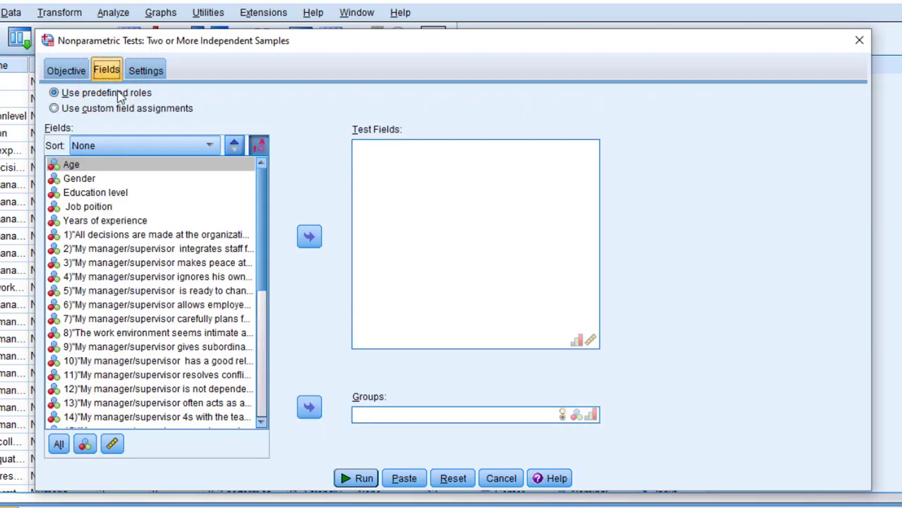
click(88, 175)
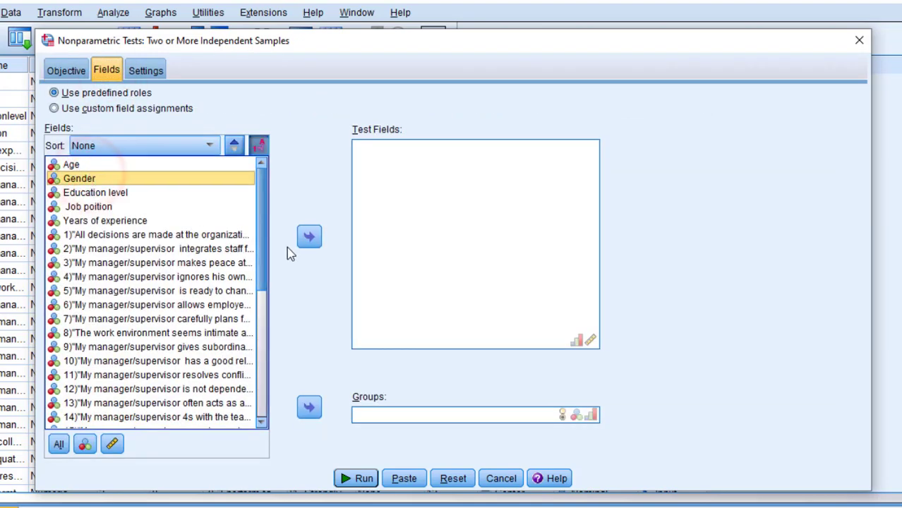
click(309, 407)
Add Leadership scale, Employee performance, Organizational productivity, factor, F2 and F3 as test fields, and run the median test.
drag(262, 234, 267, 398)
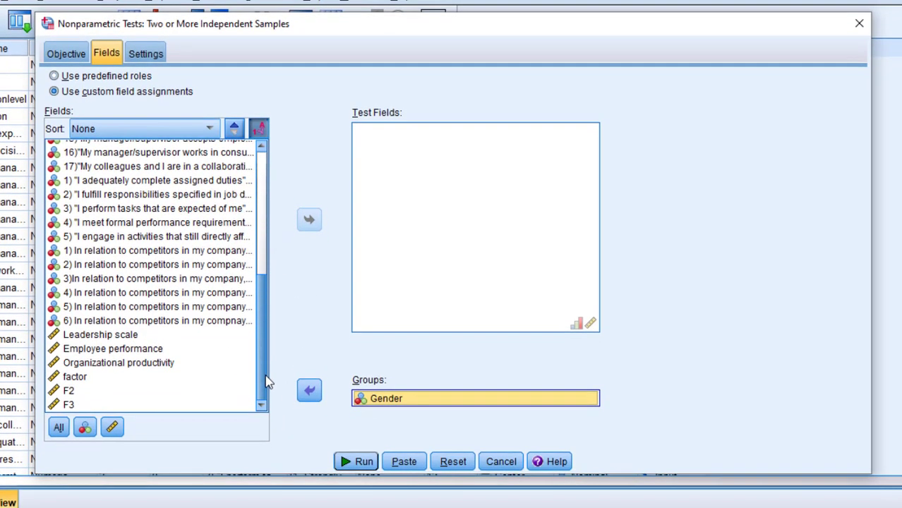
click(124, 336)
ctrl+click(105, 349)
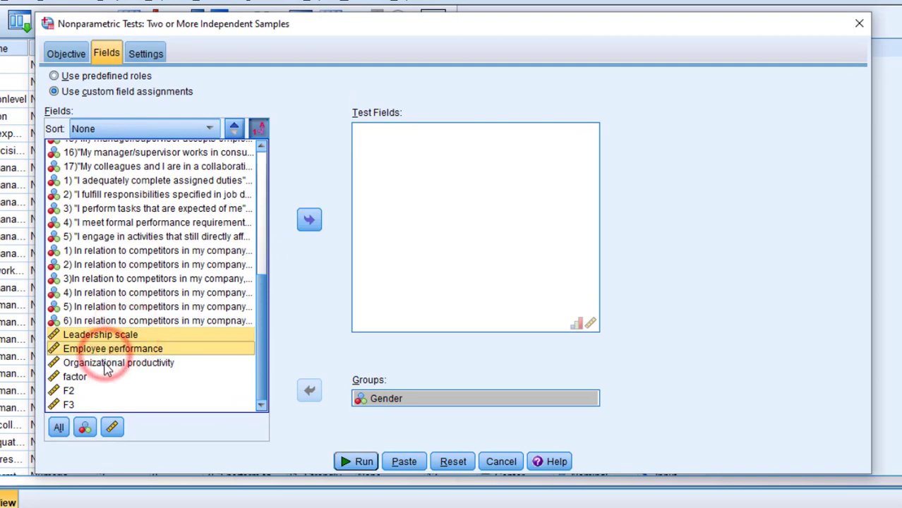
ctrl+click(103, 363)
ctrl+click(74, 377)
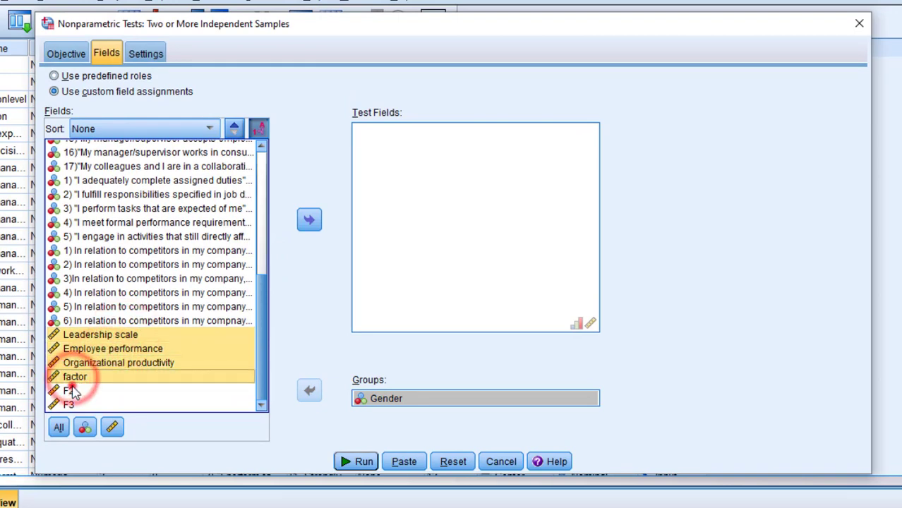
ctrl+click(73, 391)
ctrl+click(75, 403)
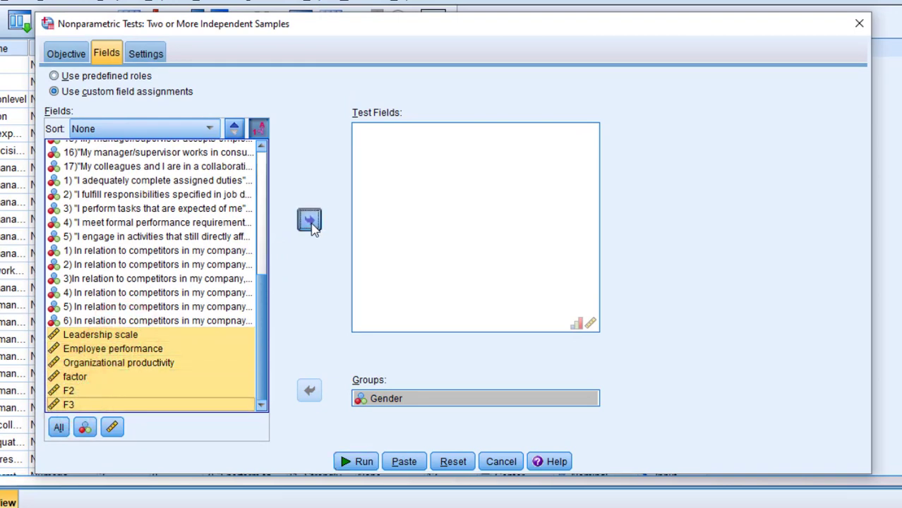
click(310, 219)
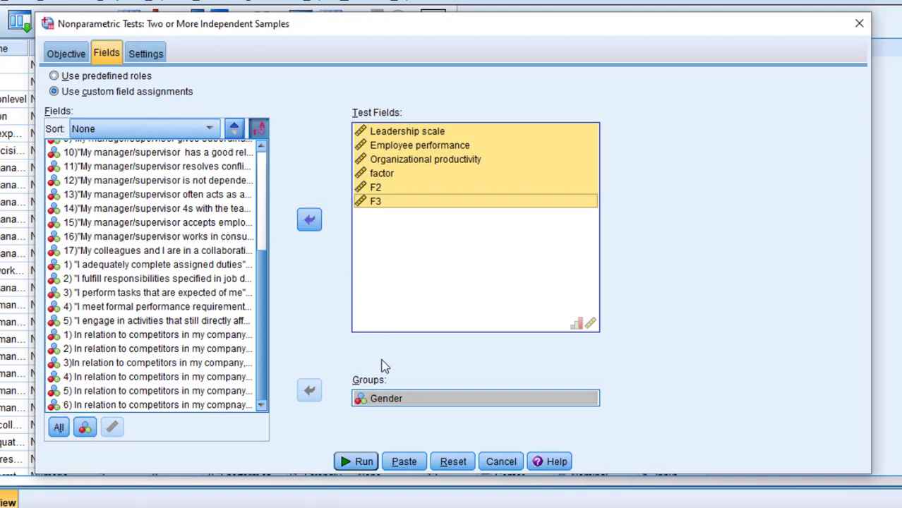
click(356, 462)
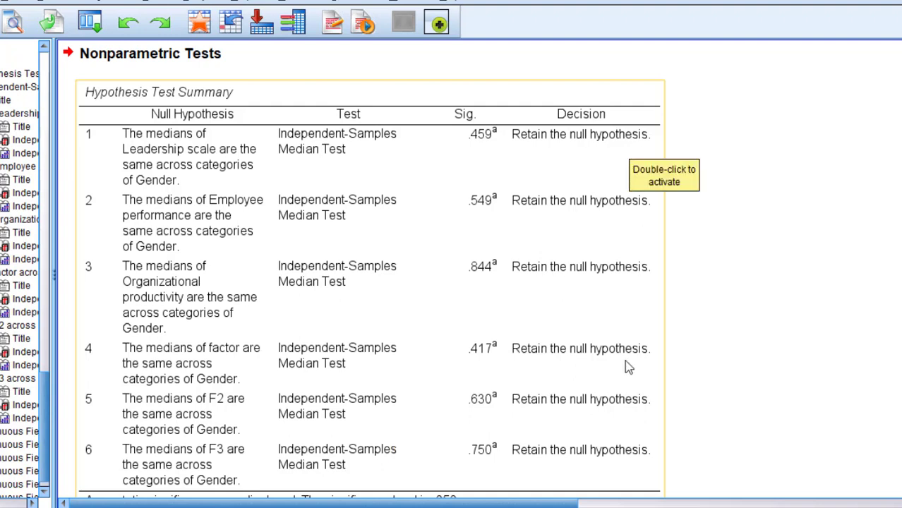
Glance at the component matrix in the Word document, and return to the variable list in the SPSS Data Editor.
mouse_move(646, 507)
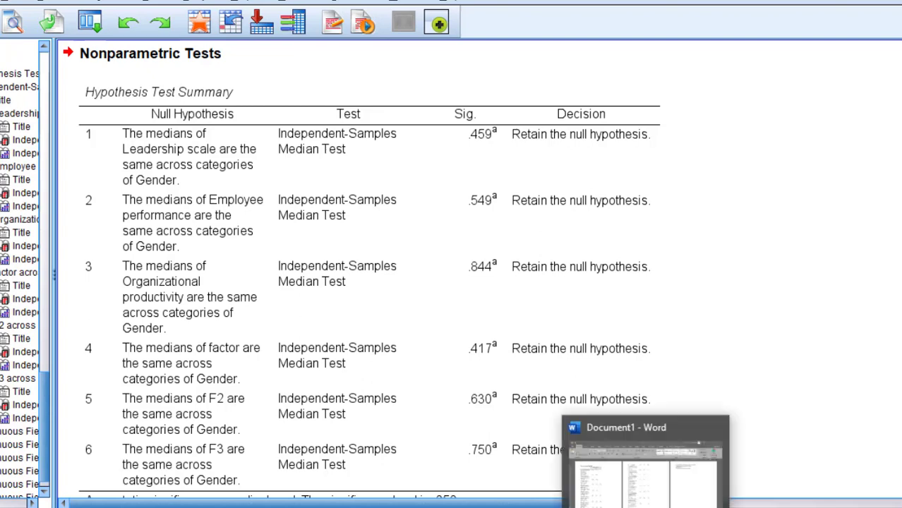
click(647, 477)
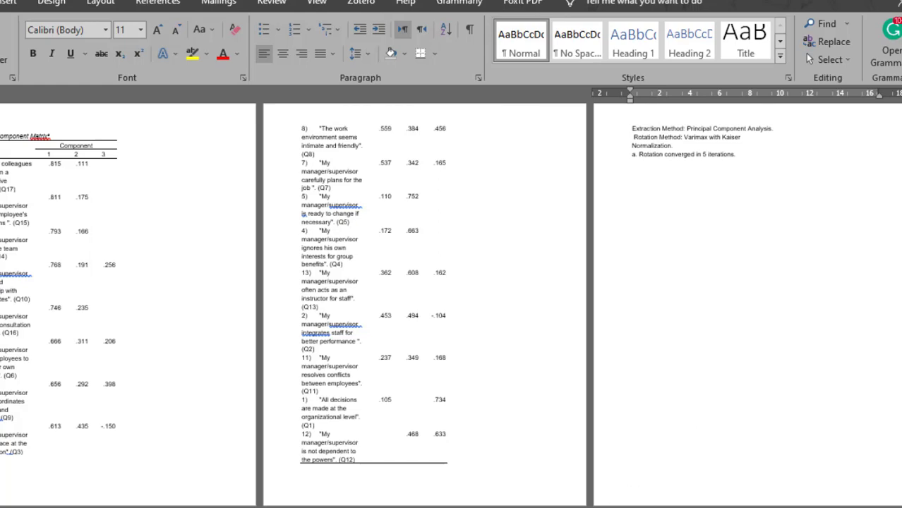
click(645, 494)
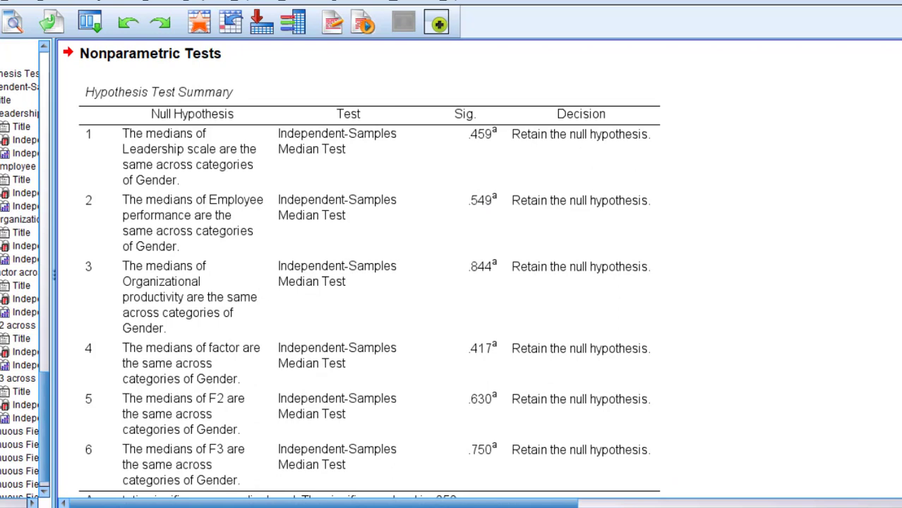
click(421, 281)
click(566, 460)
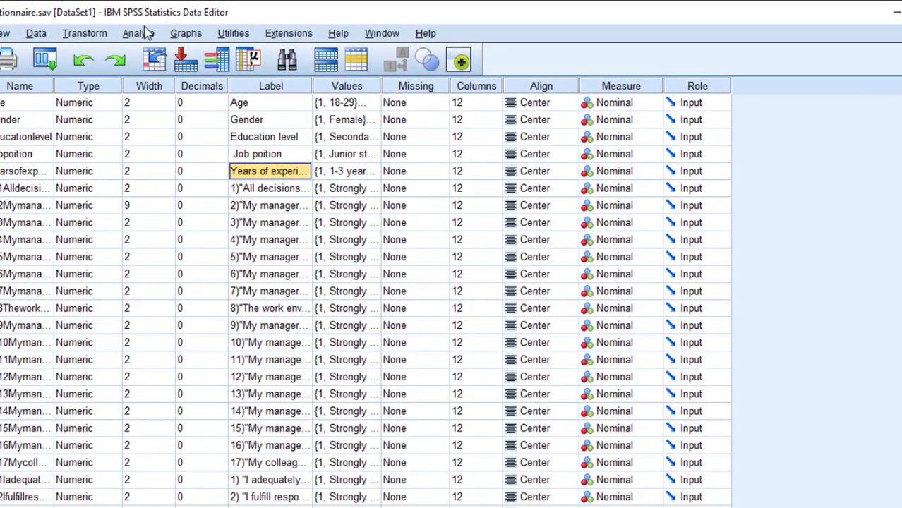
Open the legacy nonparametric test for K independent samples and assign Age as the grouping variable.
click(144, 33)
mouse_move(210, 125)
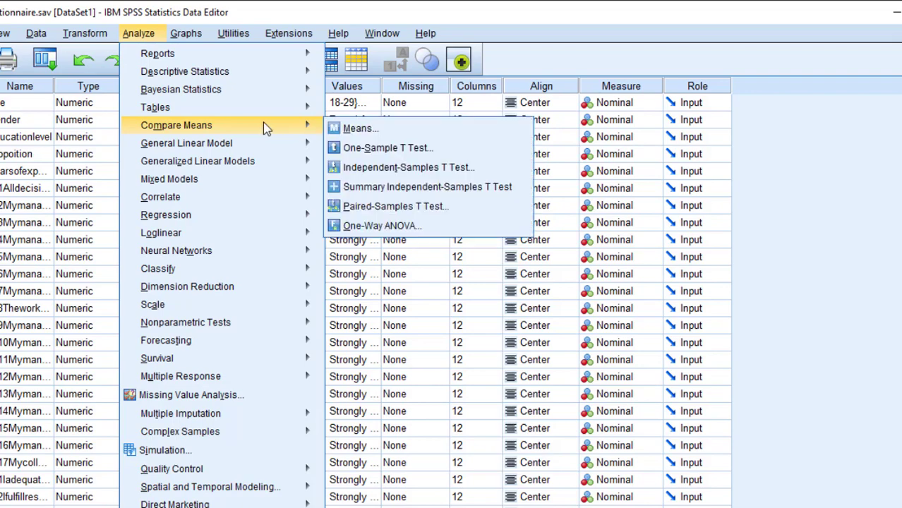
mouse_move(240, 167)
mouse_move(238, 203)
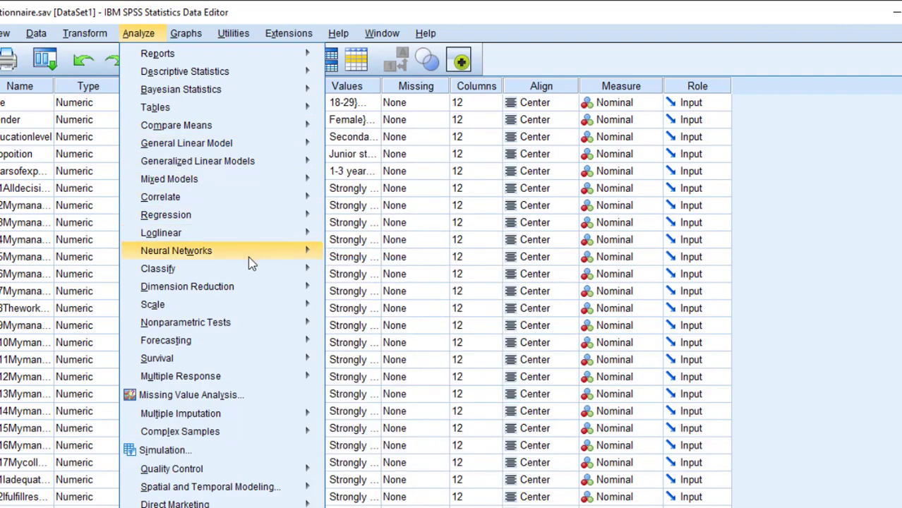
mouse_move(253, 269)
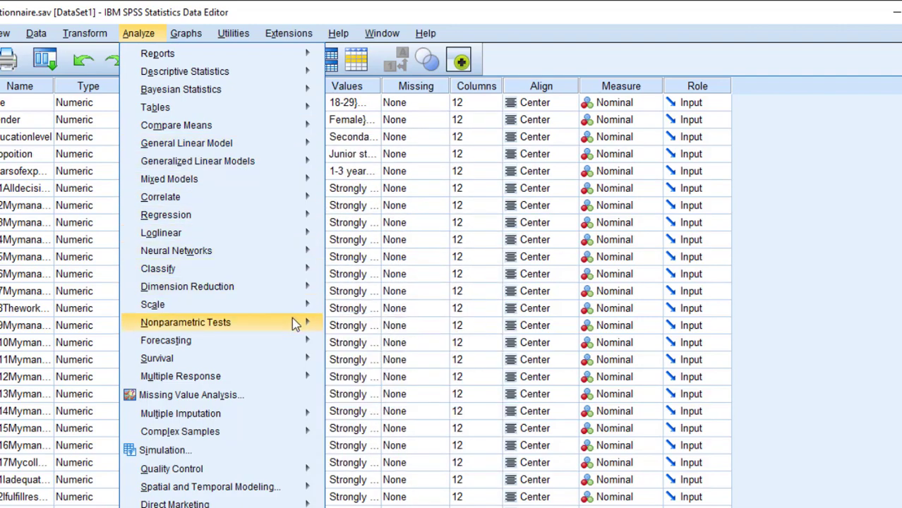
mouse_move(292, 321)
mouse_move(395, 384)
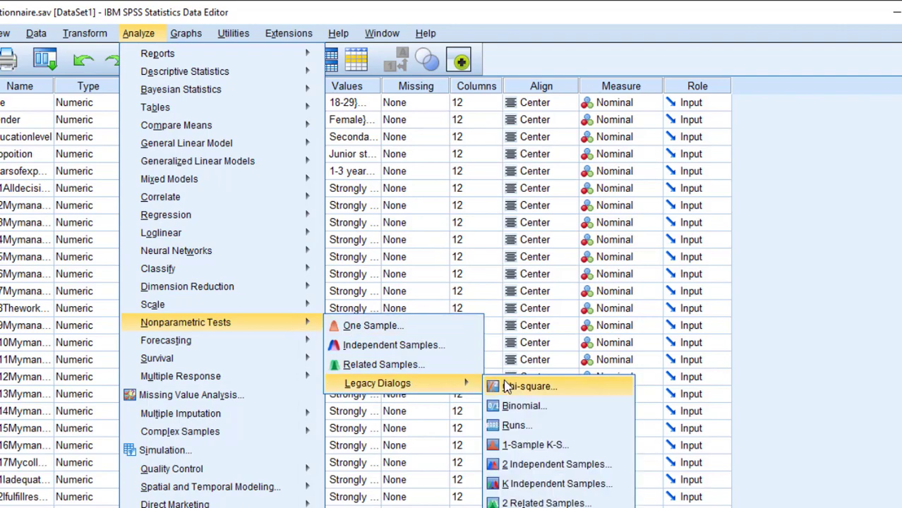
click(511, 485)
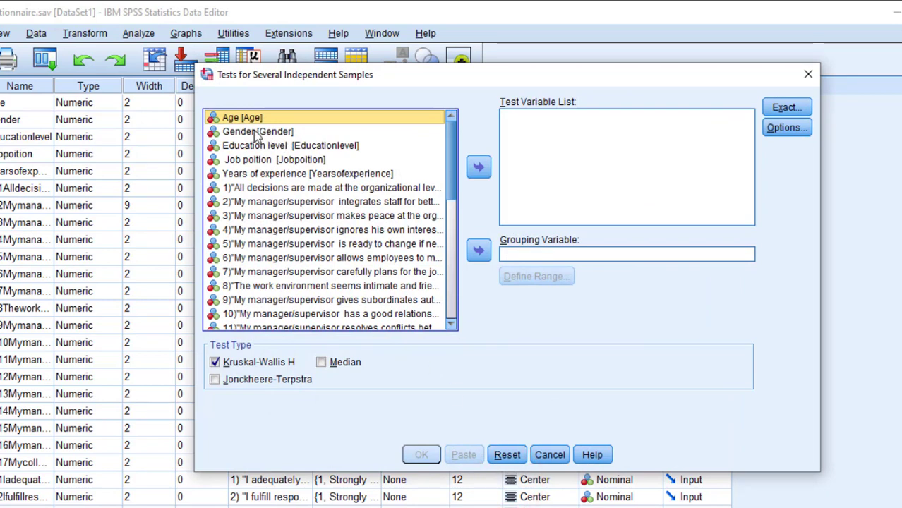
click(478, 250)
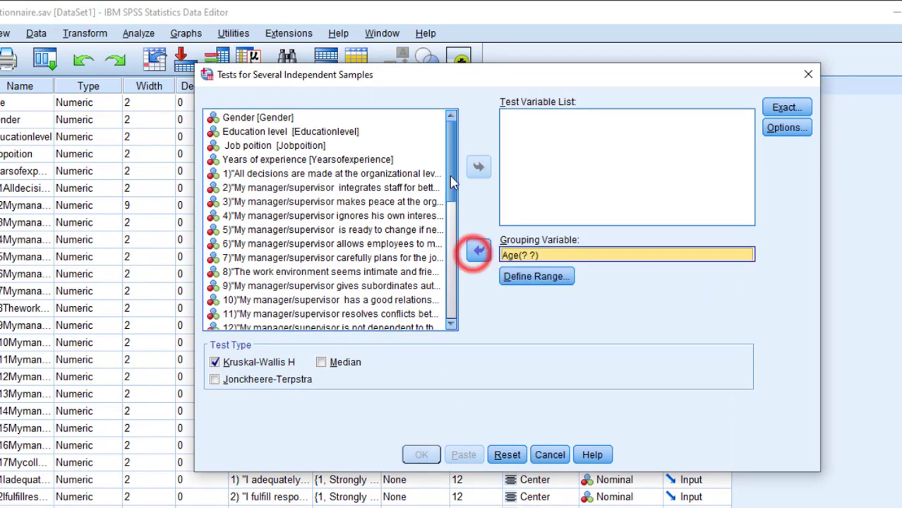
Add Leadership scale, Employee performance, Organizational productivity, factor, F2 and F3 as test variables of the Kruskal-Wallis test.
drag(450, 152, 453, 291)
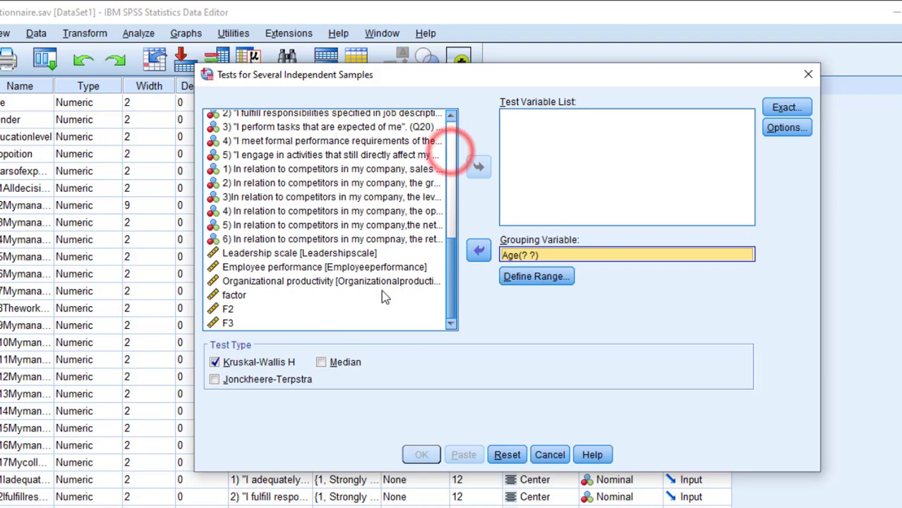
click(235, 254)
shift+click(231, 269)
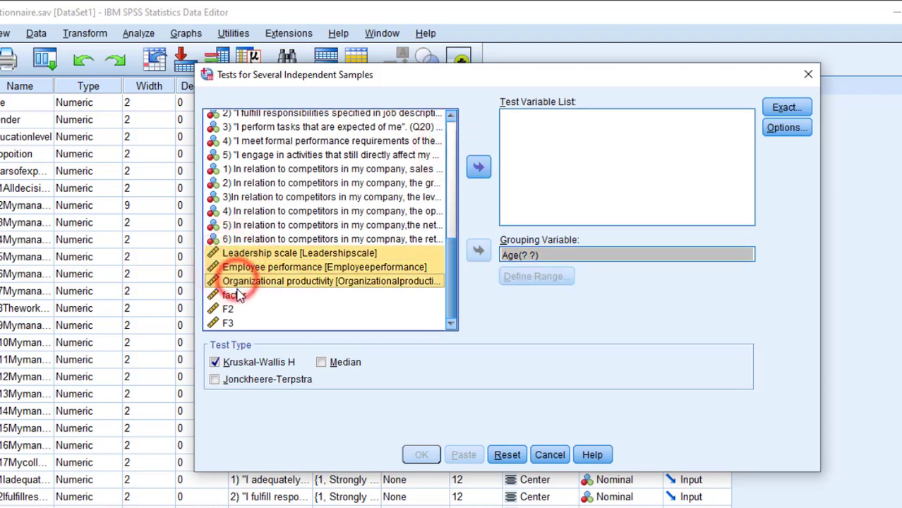
shift+click(233, 295)
shift+click(227, 322)
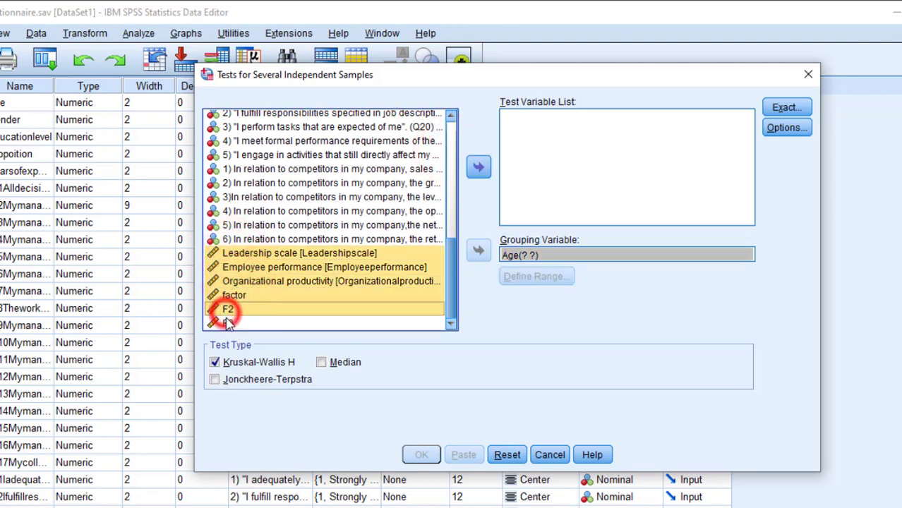
click(478, 169)
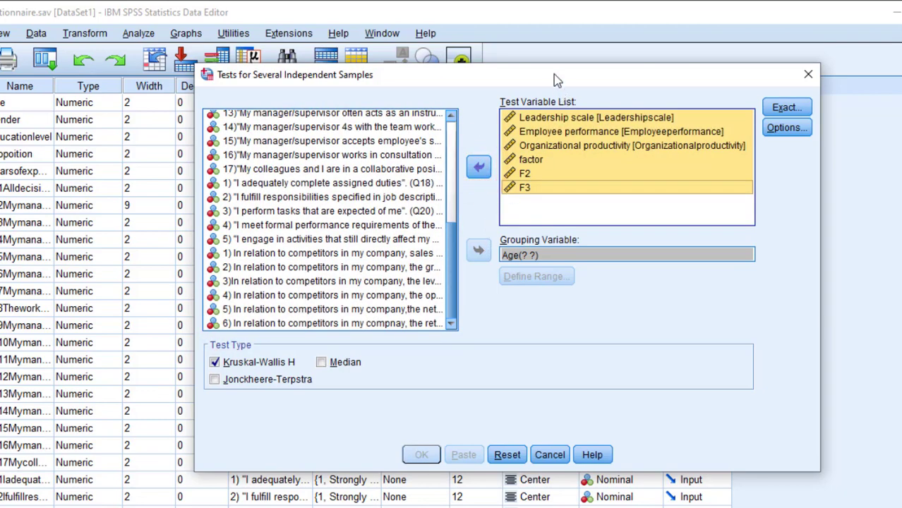
Check the value labels of Age and define its grouping range from 1 to 4.
drag(555, 75, 827, 237)
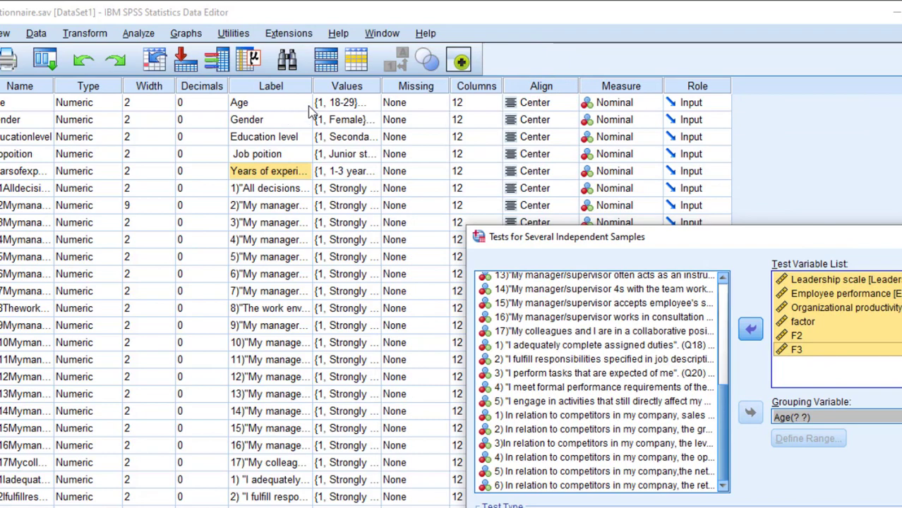
double_click(368, 103)
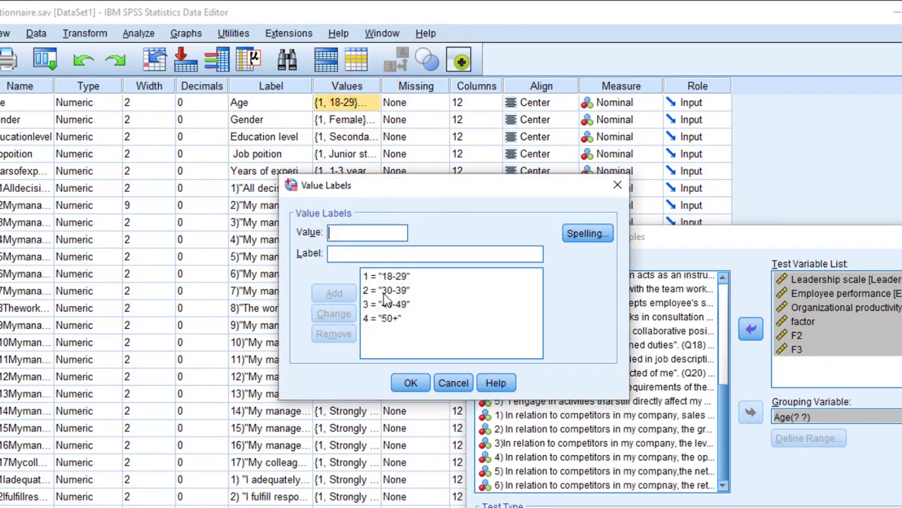
click(618, 185)
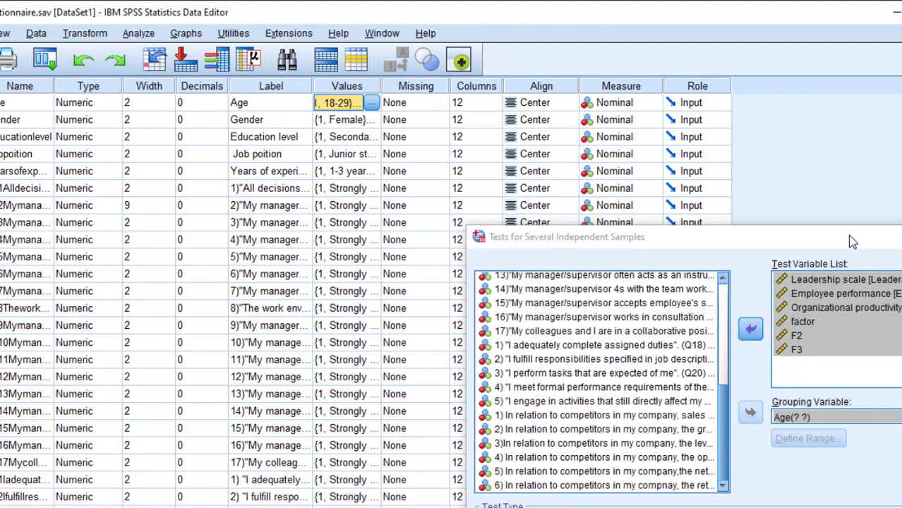
drag(851, 240, 610, 153)
click(580, 331)
click(563, 353)
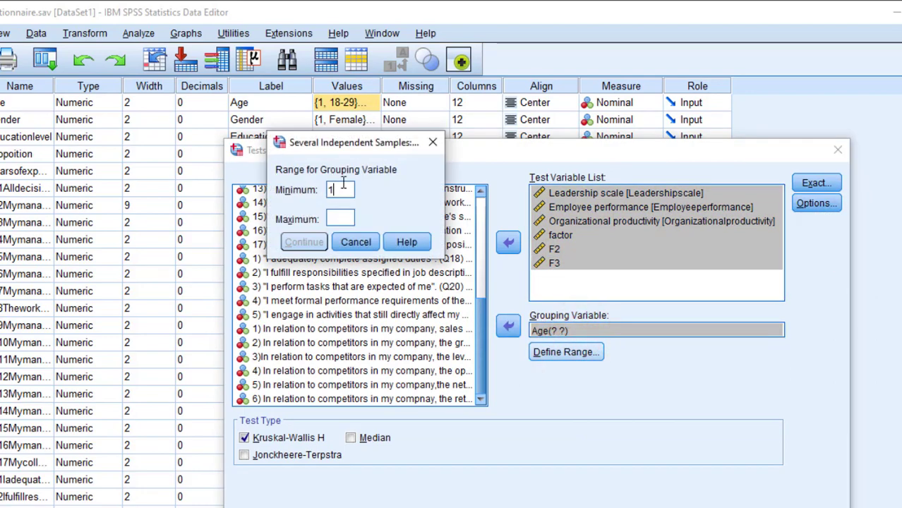
click(344, 218)
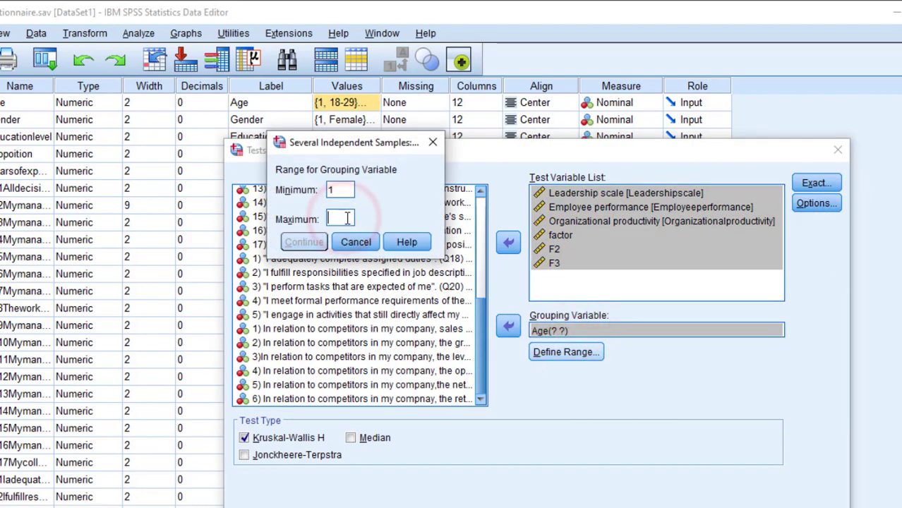
click(319, 243)
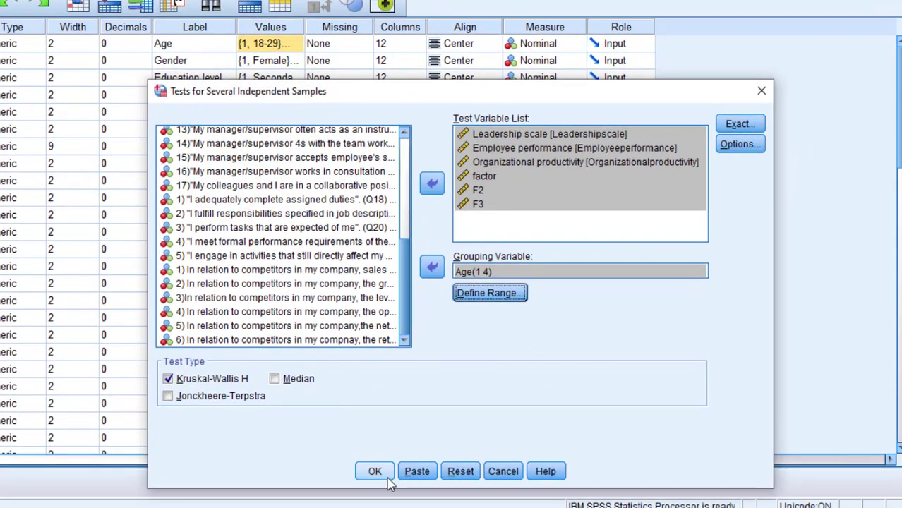
Run the Kruskal-Wallis H test by Age and review the ranks and test statistics in the output.
click(386, 476)
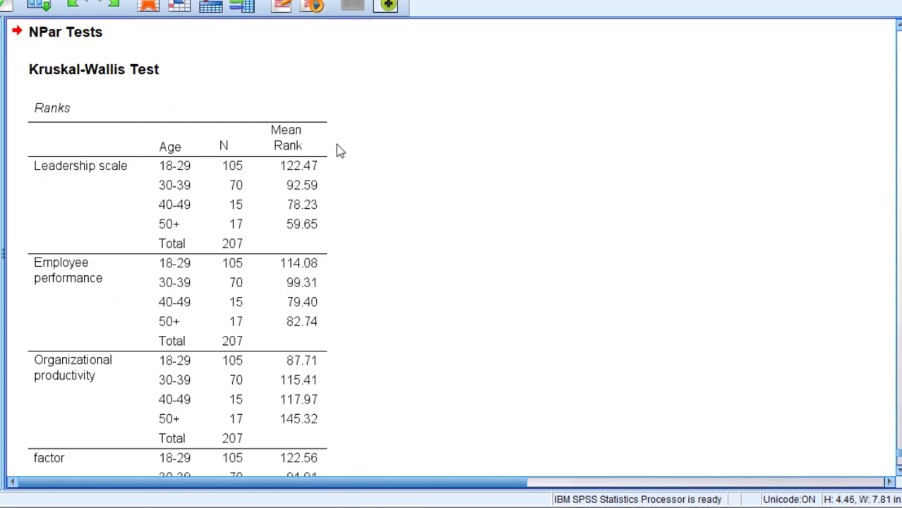
scroll(238, 196, down, 2)
scroll(229, 203, down, 4)
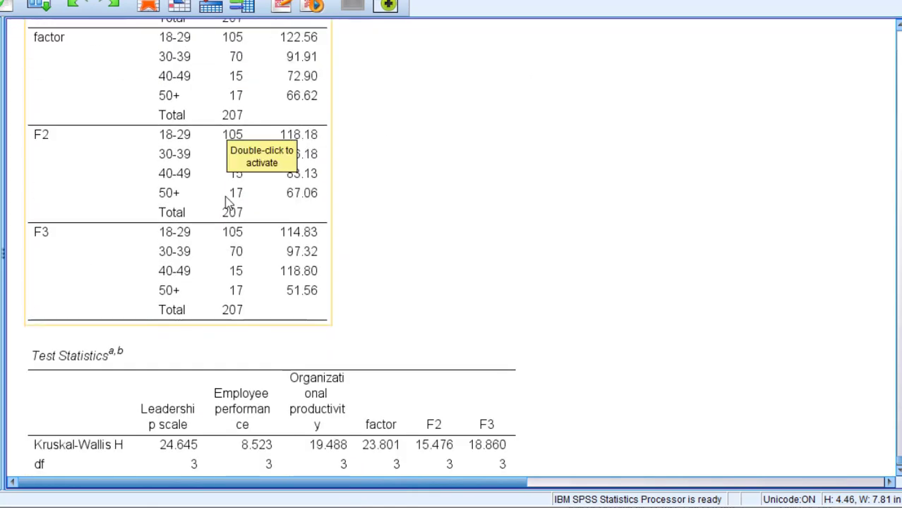
scroll(228, 202, down, 3)
scroll(228, 203, up, 2)
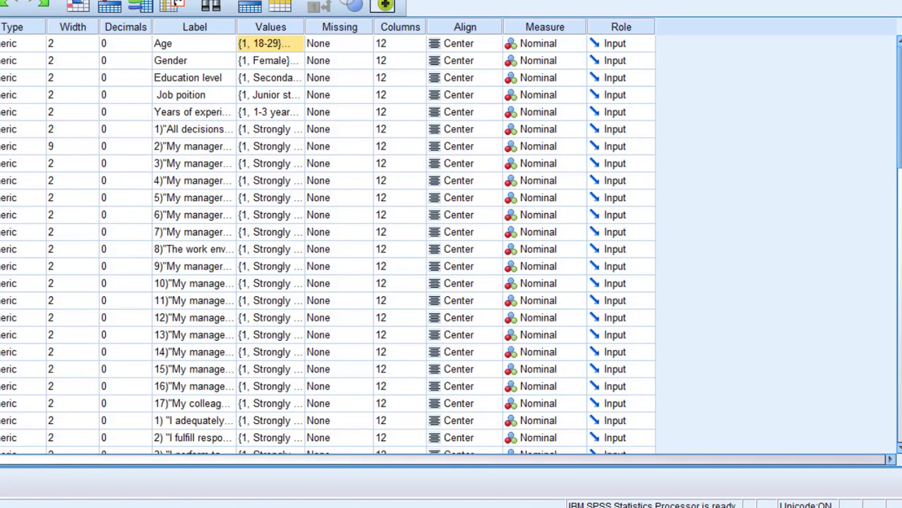
Reopen the legacy K independent samples test and replace Age with Education level as the grouping variable.
click(75, 6)
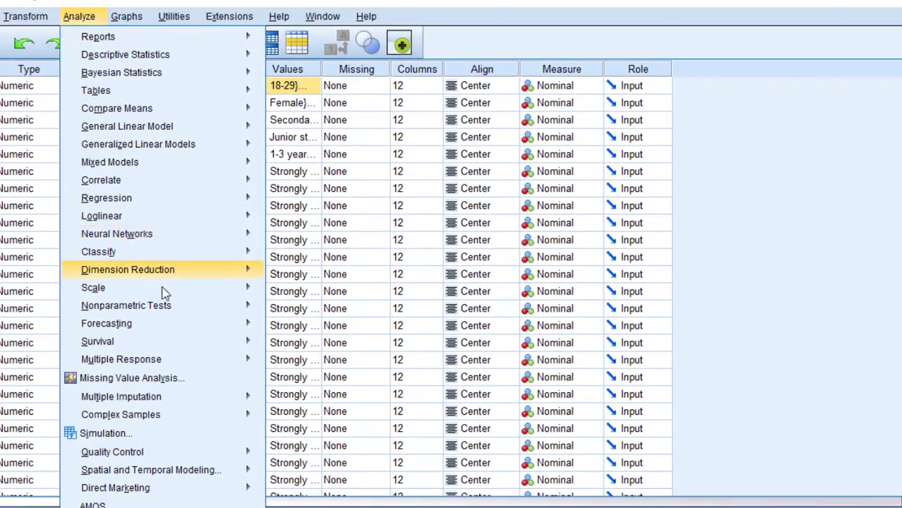
mouse_move(151, 269)
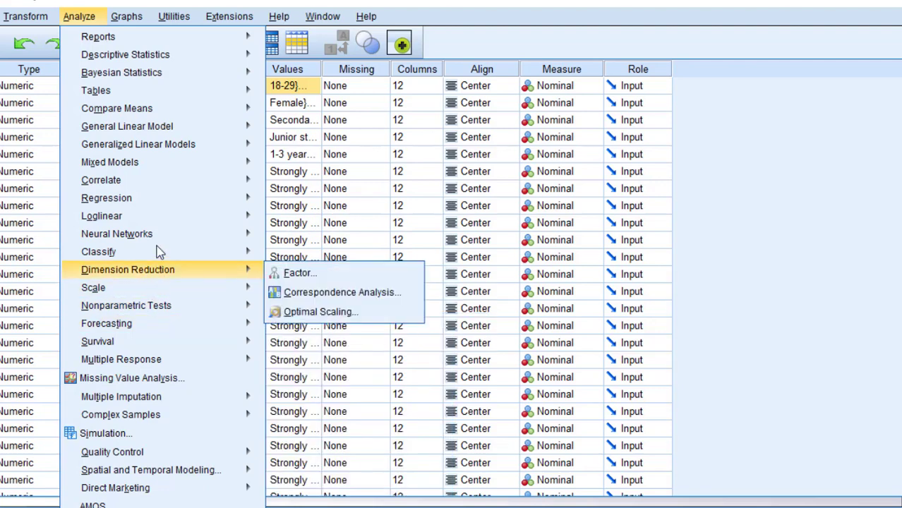
mouse_move(154, 240)
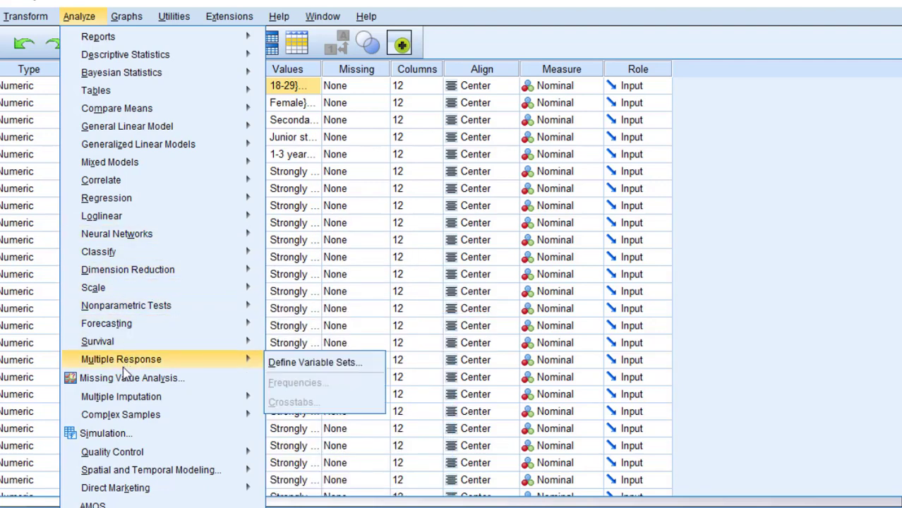
mouse_move(136, 96)
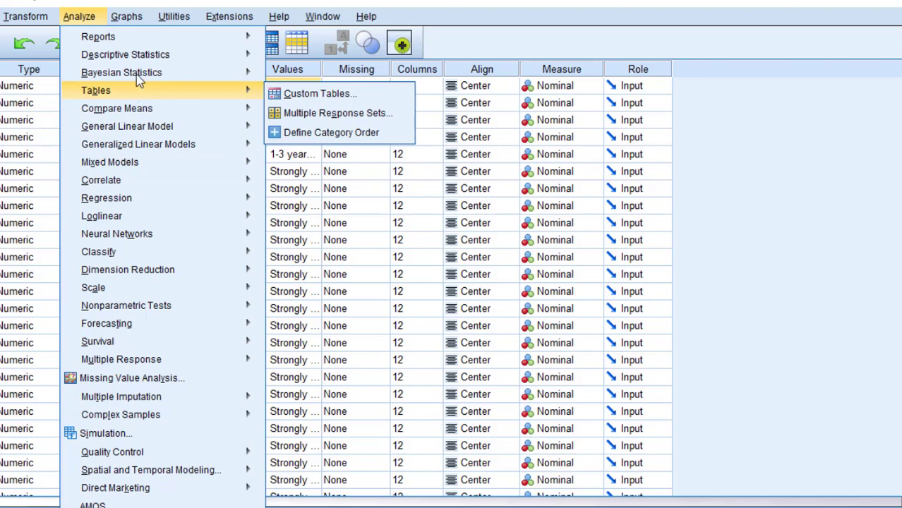
mouse_move(128, 116)
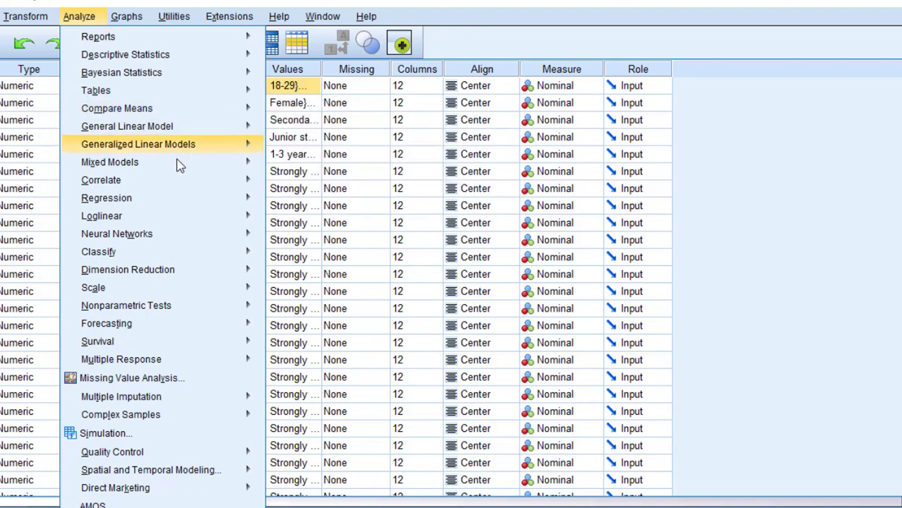
mouse_move(154, 306)
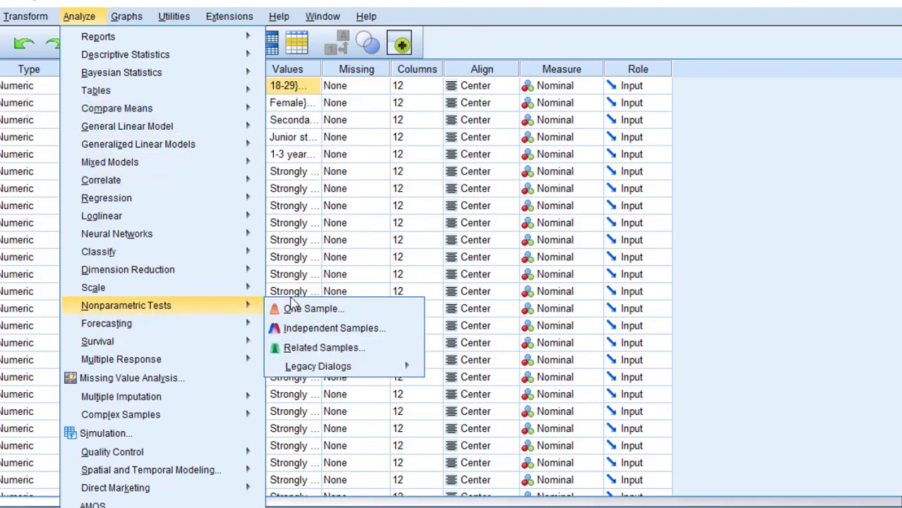
mouse_move(331, 366)
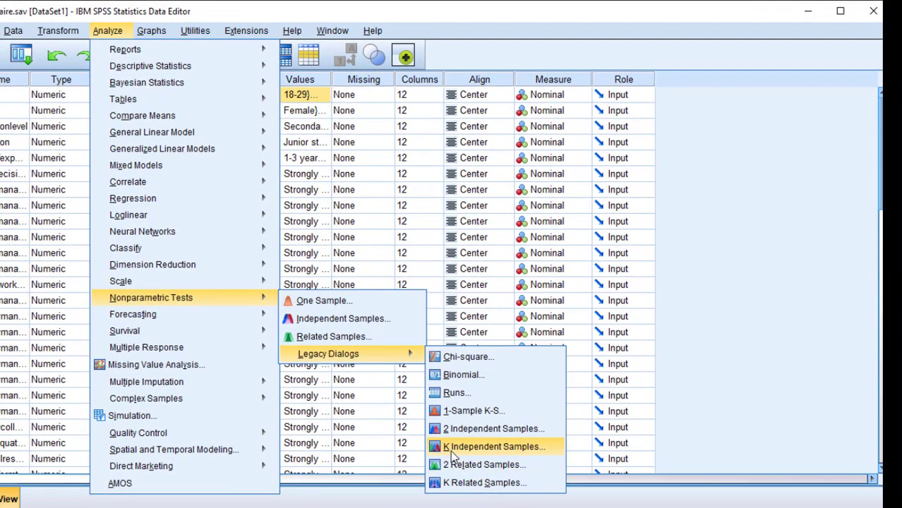
click(455, 457)
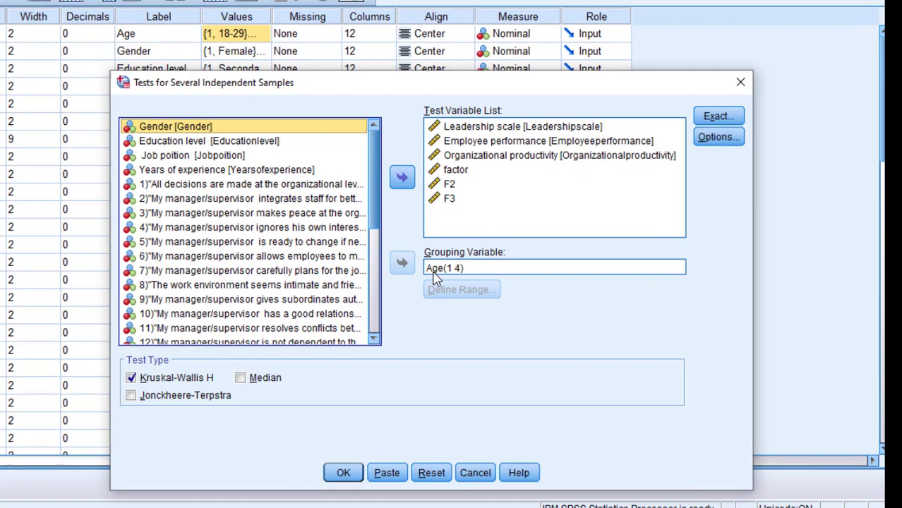
click(470, 306)
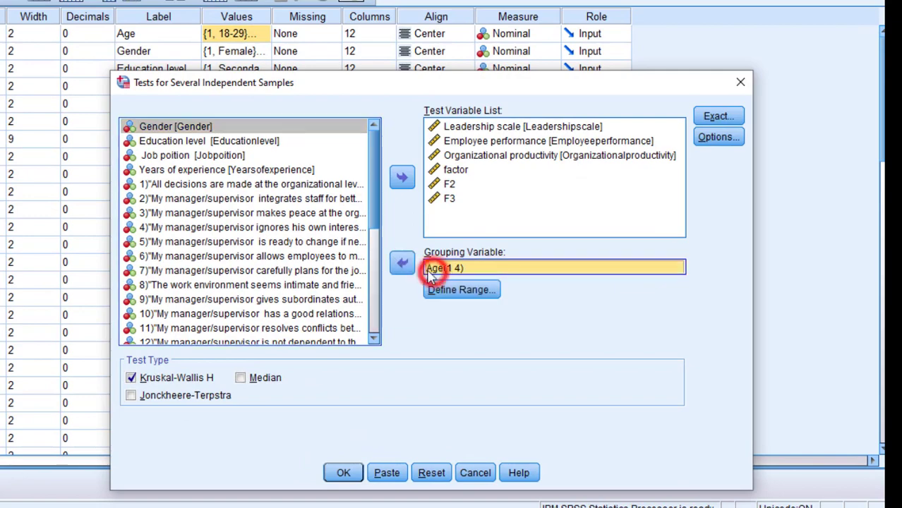
click(403, 264)
click(162, 155)
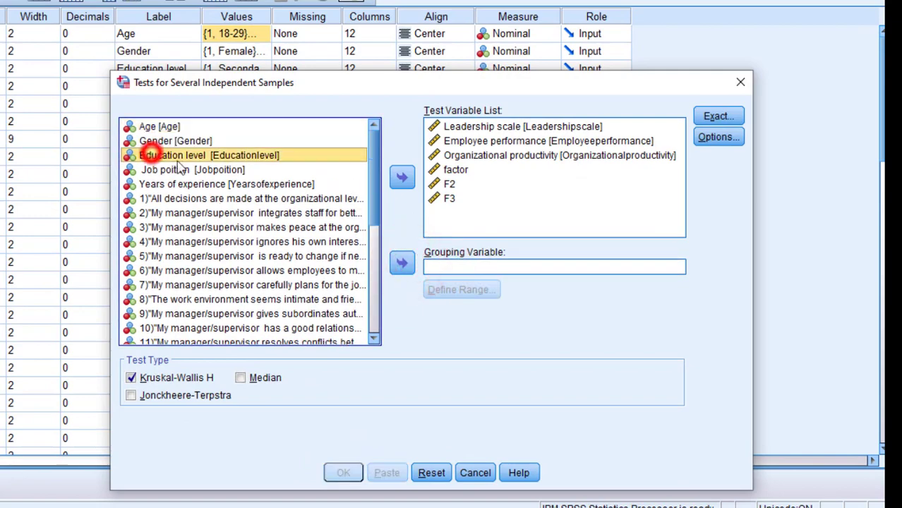
click(403, 263)
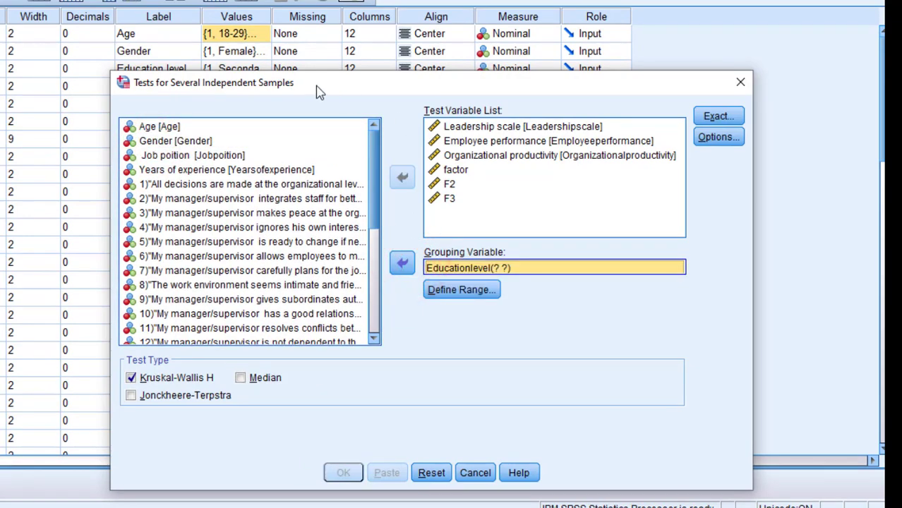
Check the value labels of Education level and define its grouping range from 1 to 5.
drag(316, 86, 583, 165)
click(257, 68)
click(262, 69)
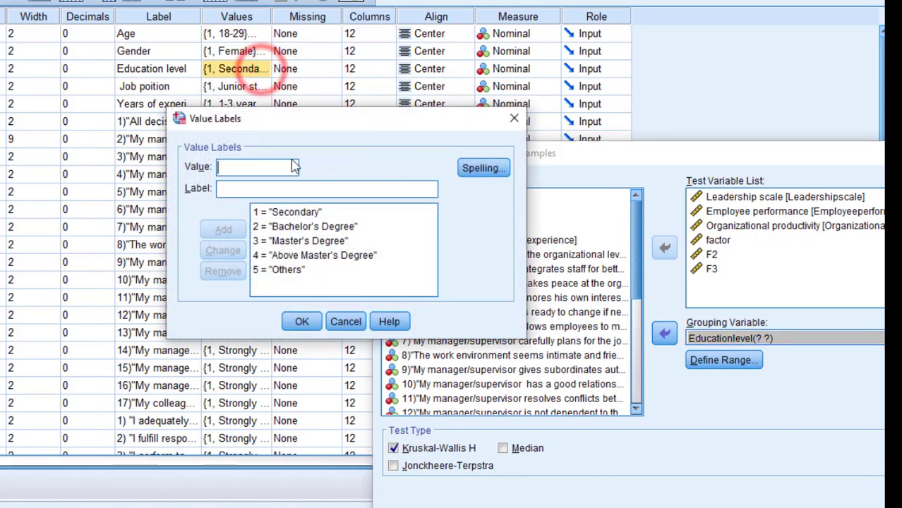
click(511, 122)
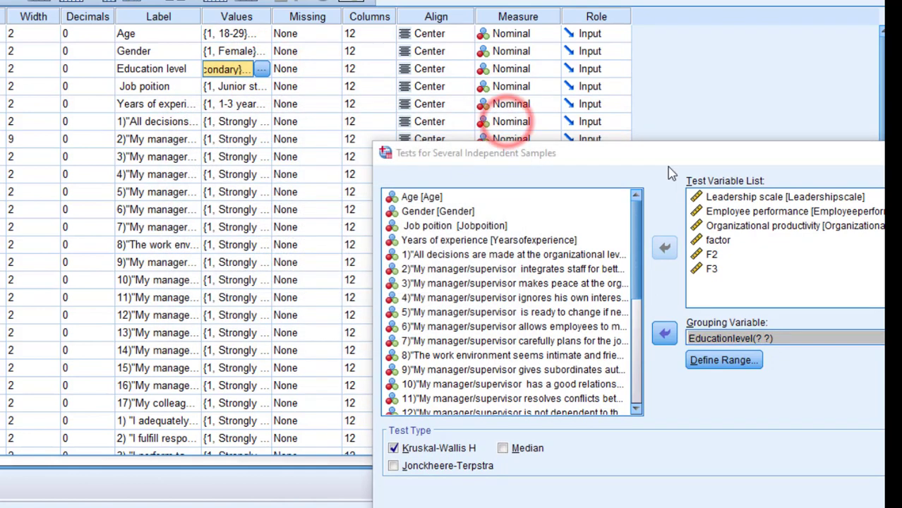
drag(664, 153, 396, 51)
click(472, 258)
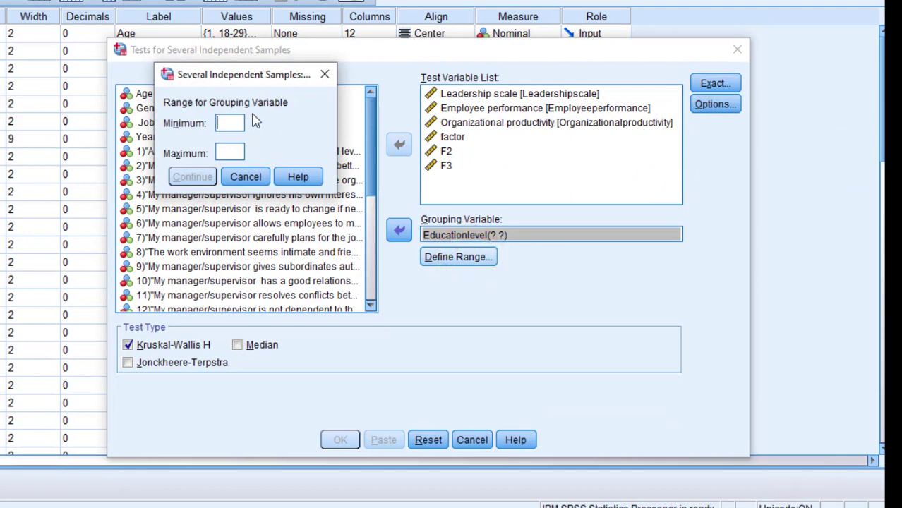
click(219, 153)
text(5)
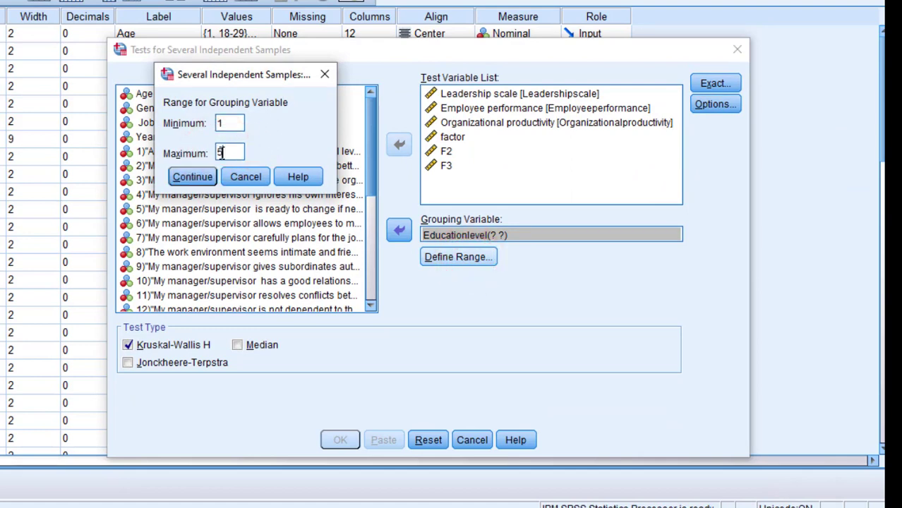
click(189, 178)
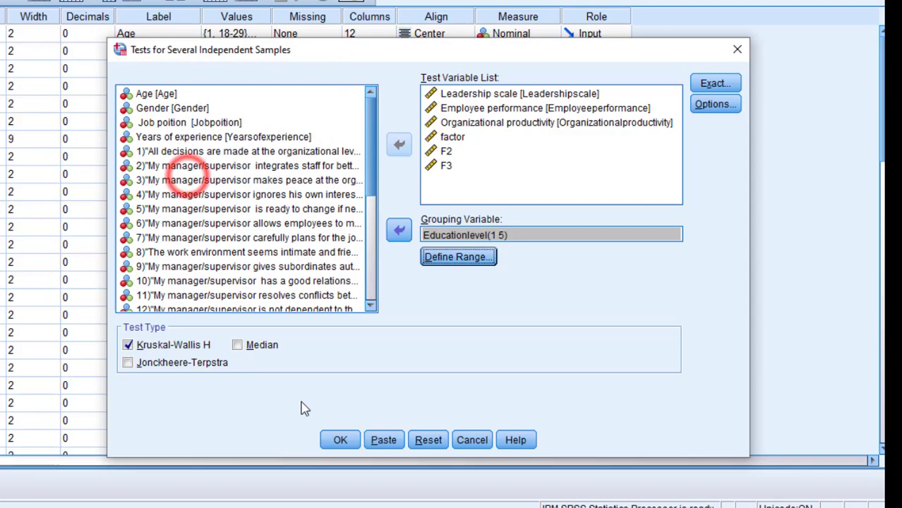
Run the Kruskal-Wallis H test on the six scale variables grouped by Education level.
click(340, 440)
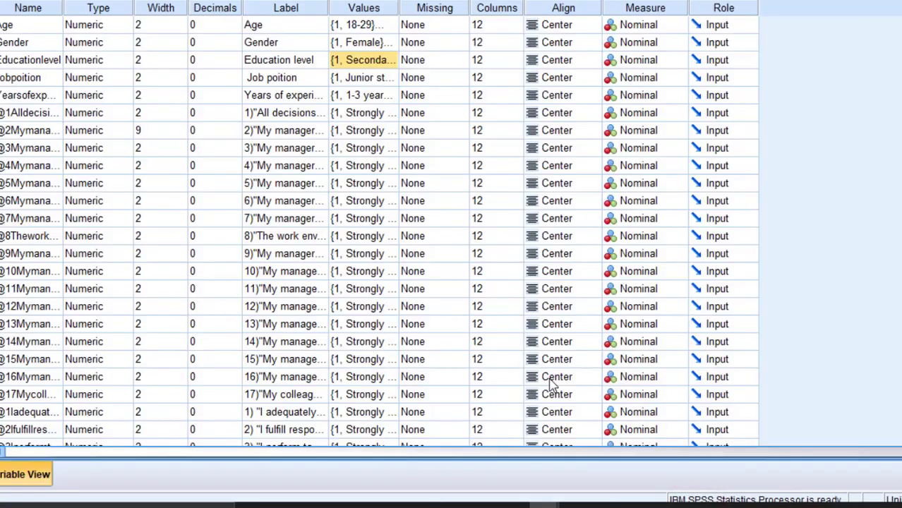
Correct the misspelled label of the Jobpoition variable to "Job position" and check its value labels.
click(378, 84)
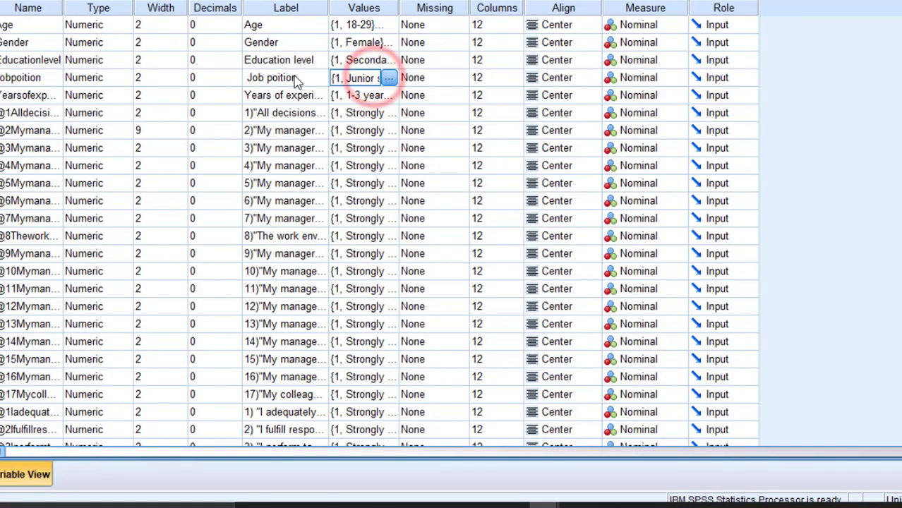
click(268, 78)
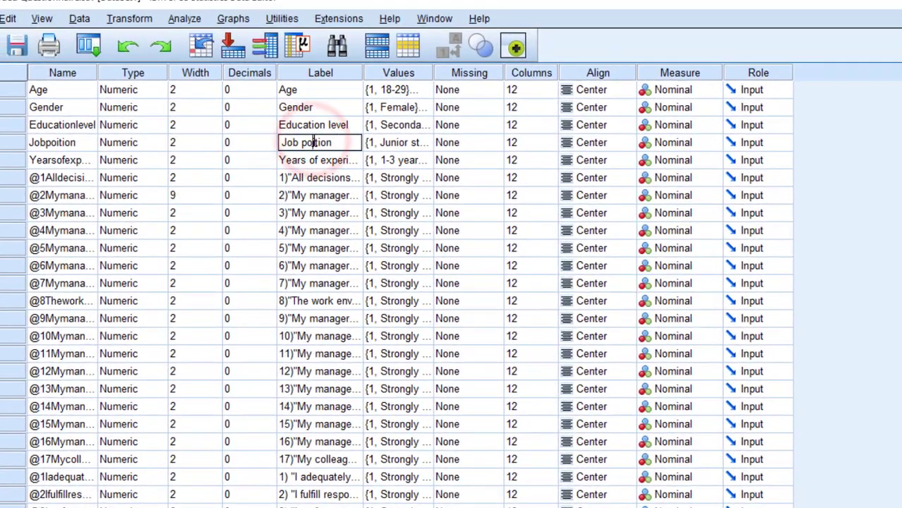
click(418, 142)
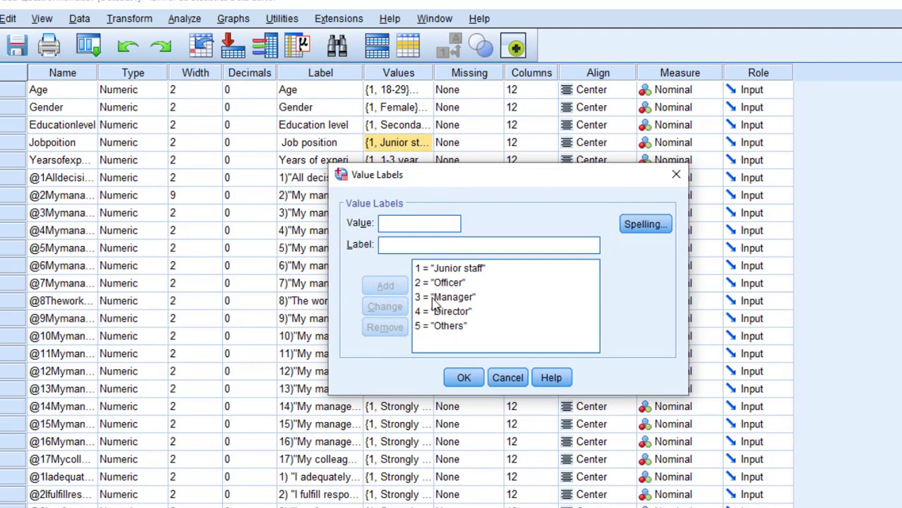
click(464, 376)
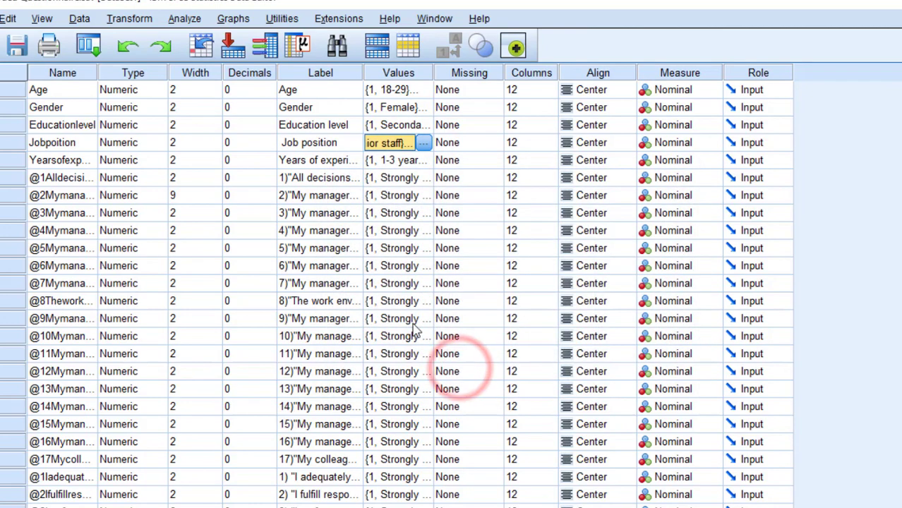
Reopen the legacy K independent samples test and replace Education level with Job position as the grouping variable.
click(187, 19)
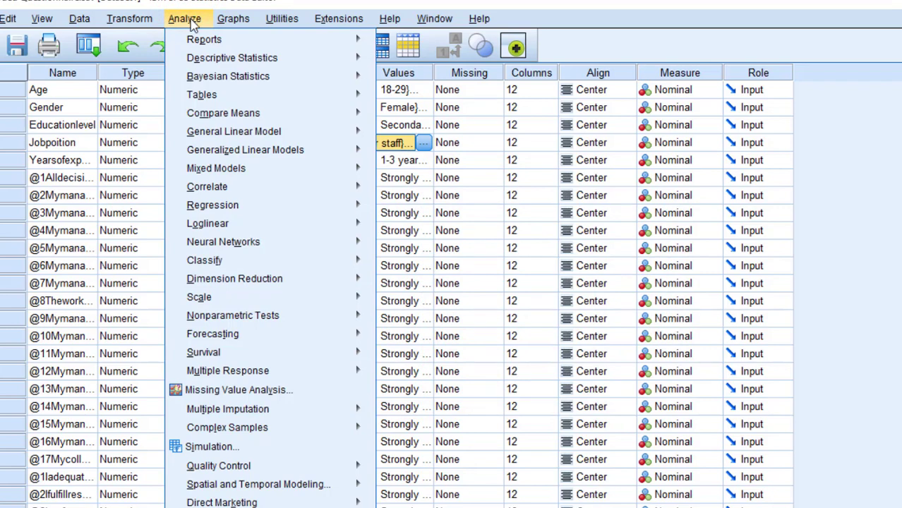
mouse_move(233, 18)
mouse_move(185, 20)
mouse_move(272, 279)
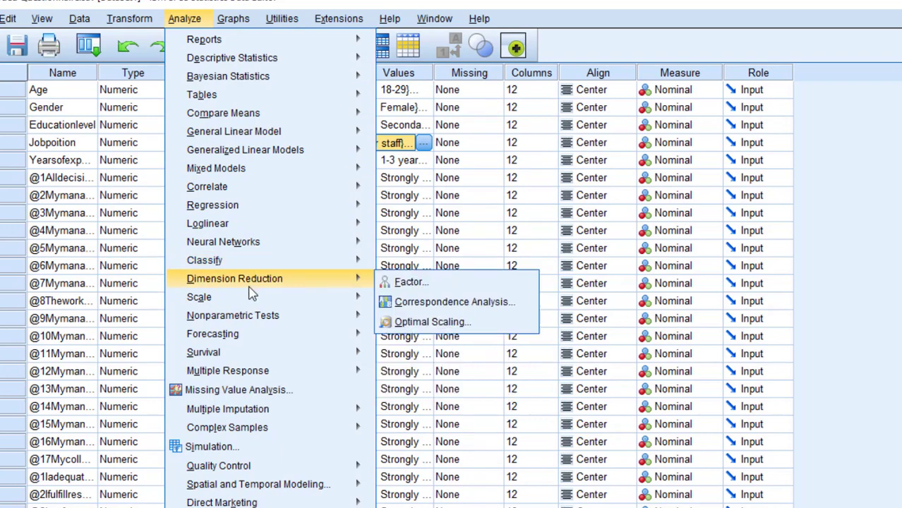
mouse_move(249, 317)
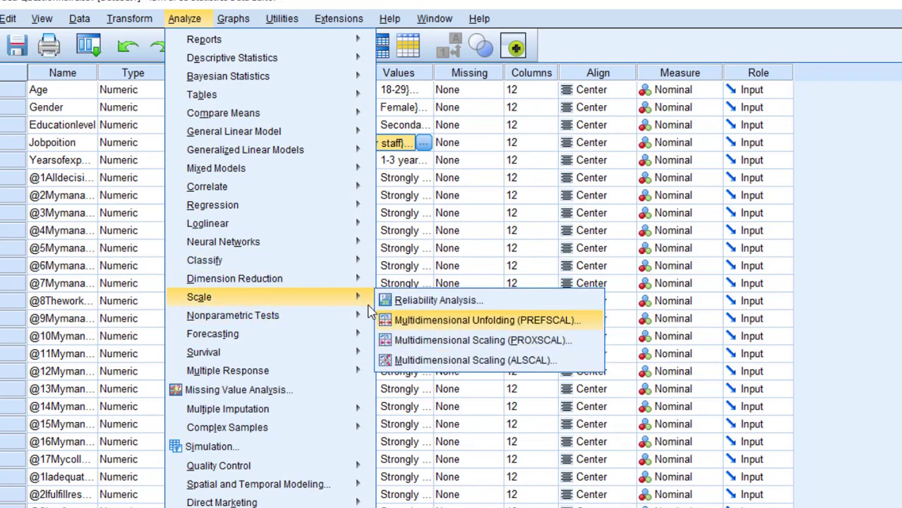
mouse_move(427, 381)
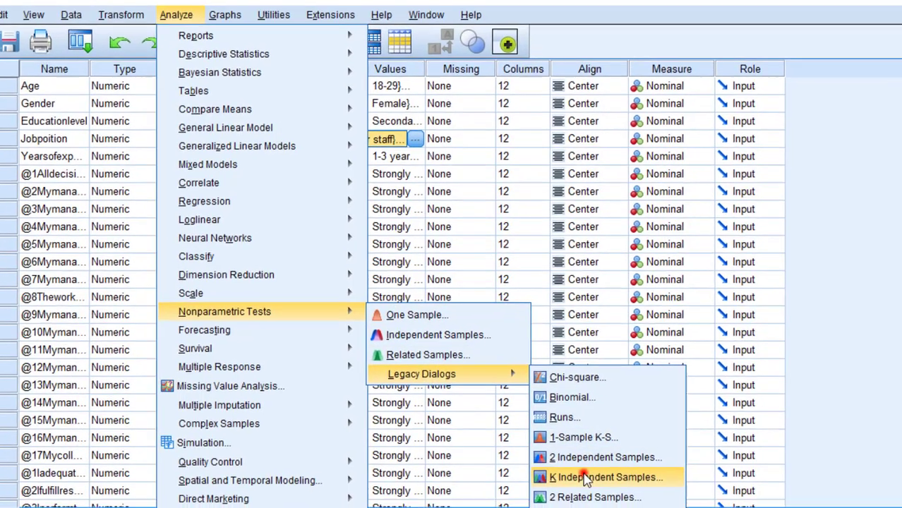
click(613, 481)
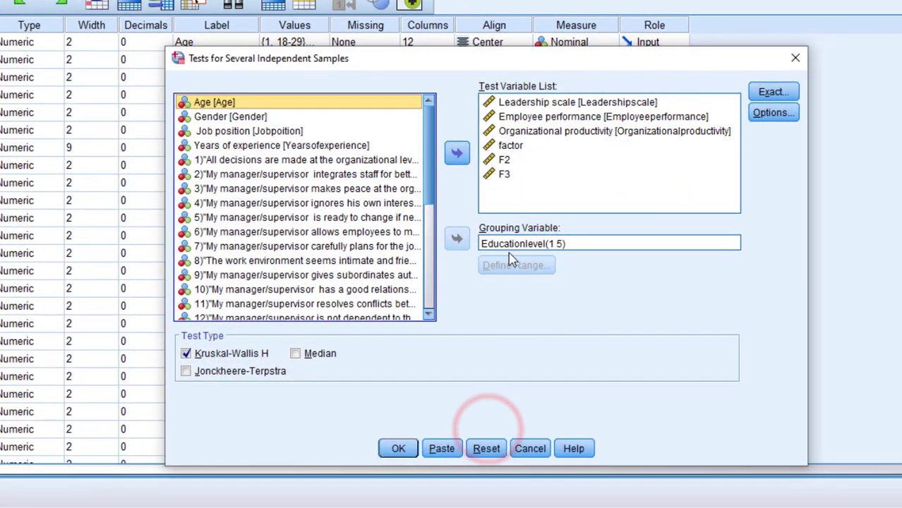
click(501, 245)
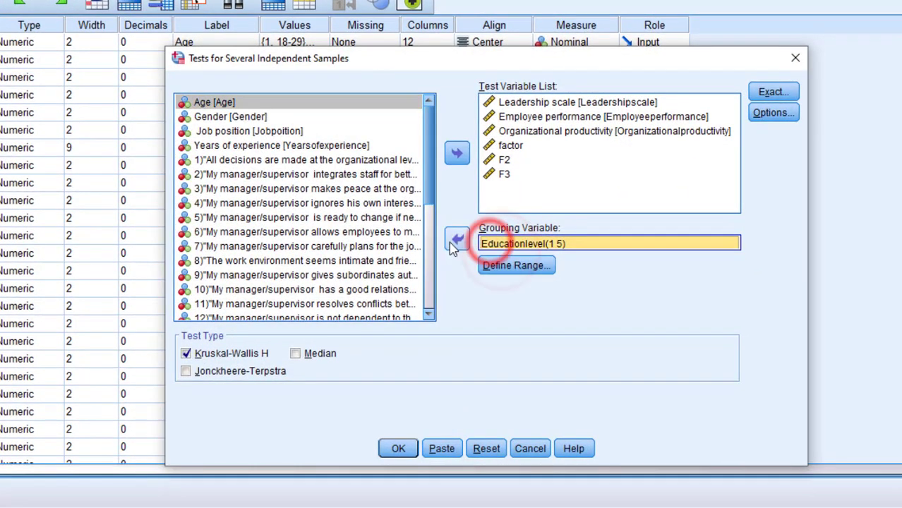
click(457, 239)
click(209, 146)
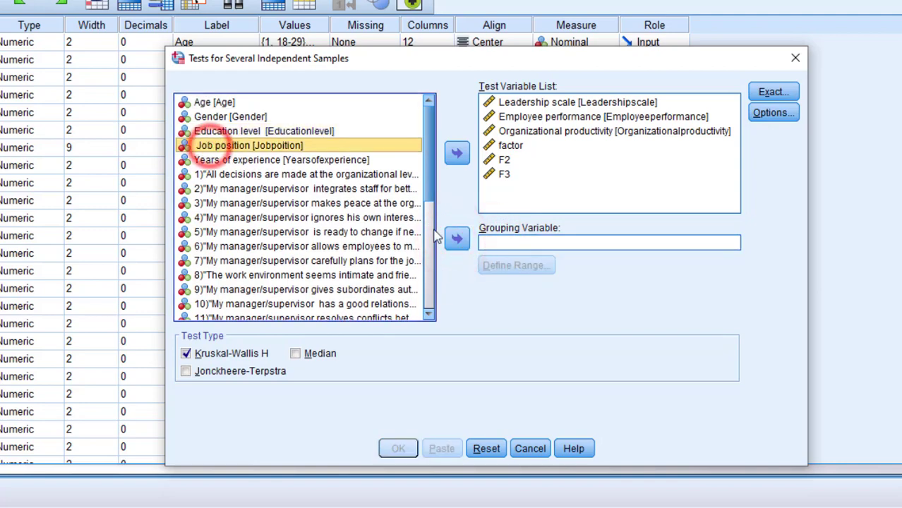
click(457, 238)
Check the value labels of Job position and define its grouping range from 1 to 5.
drag(436, 64, 662, 126)
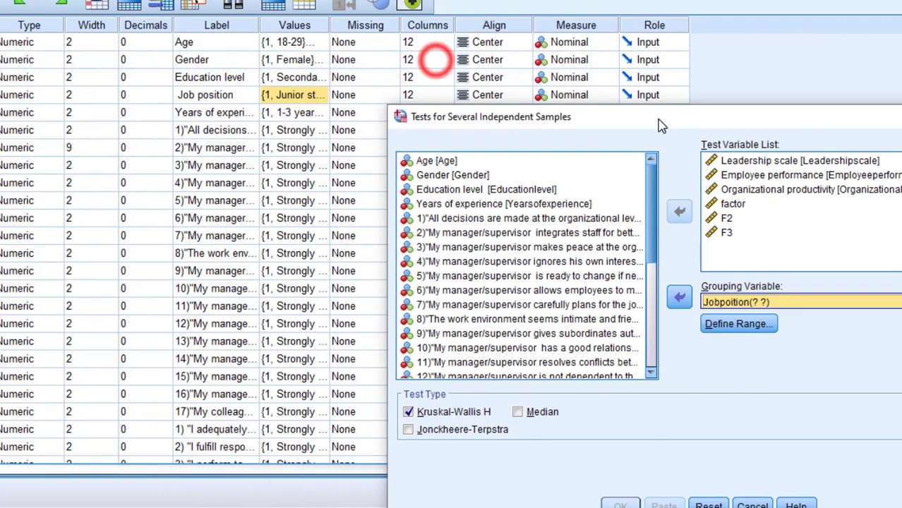
click(323, 95)
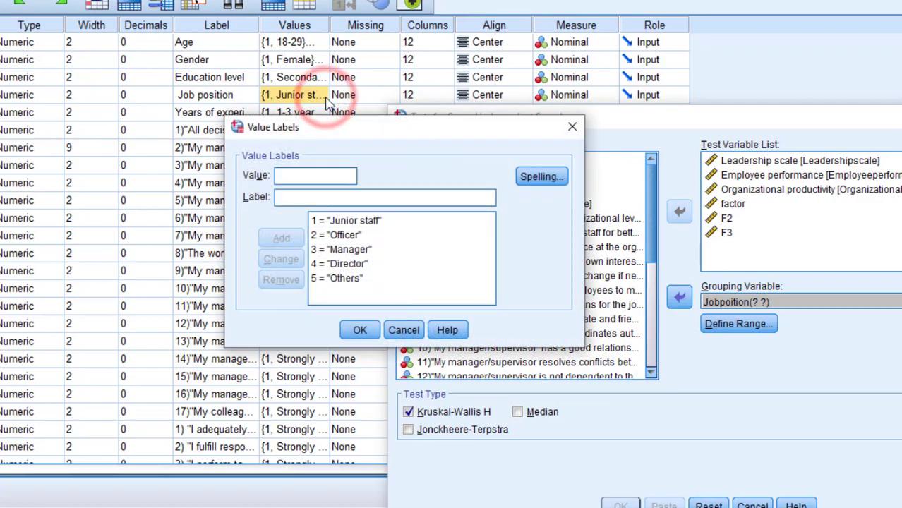
click(574, 127)
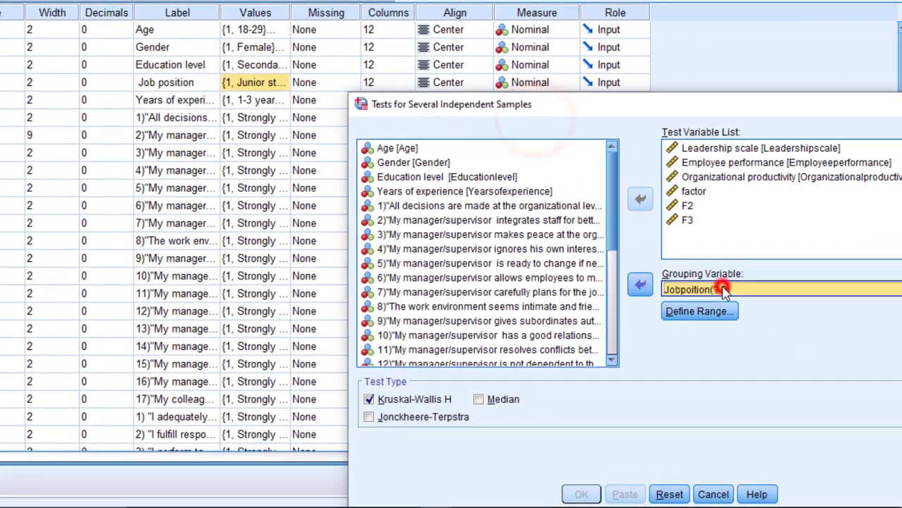
click(767, 304)
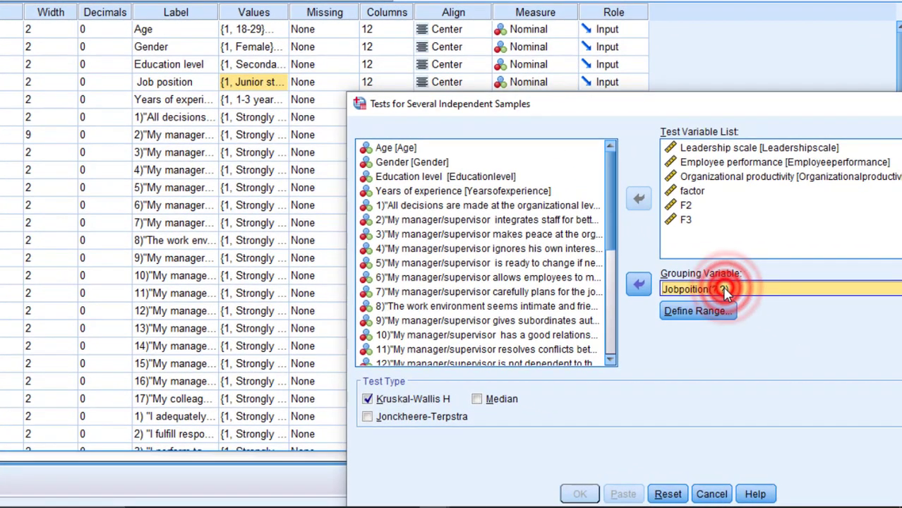
click(707, 316)
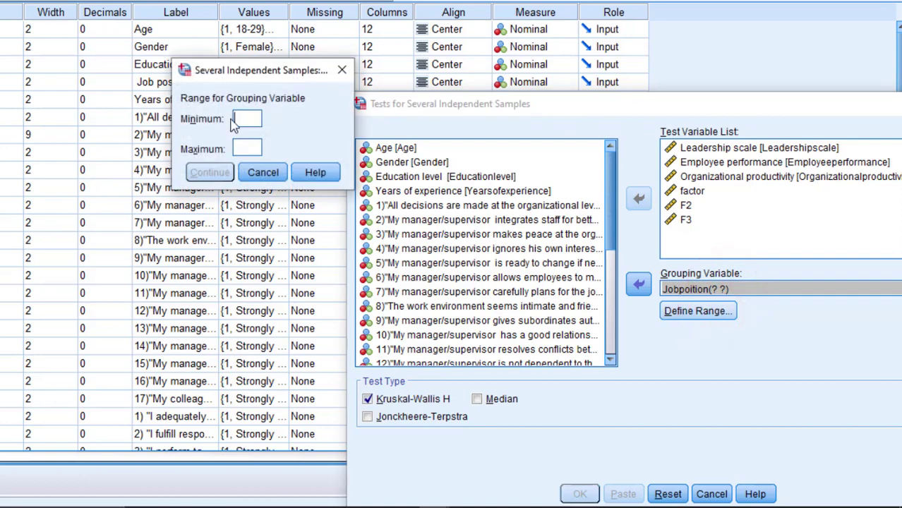
click(241, 118)
text(5)
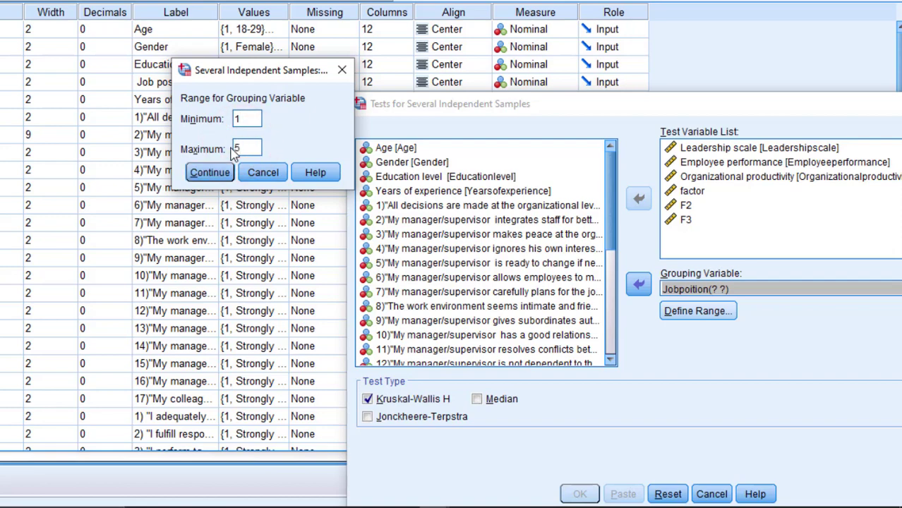
click(201, 173)
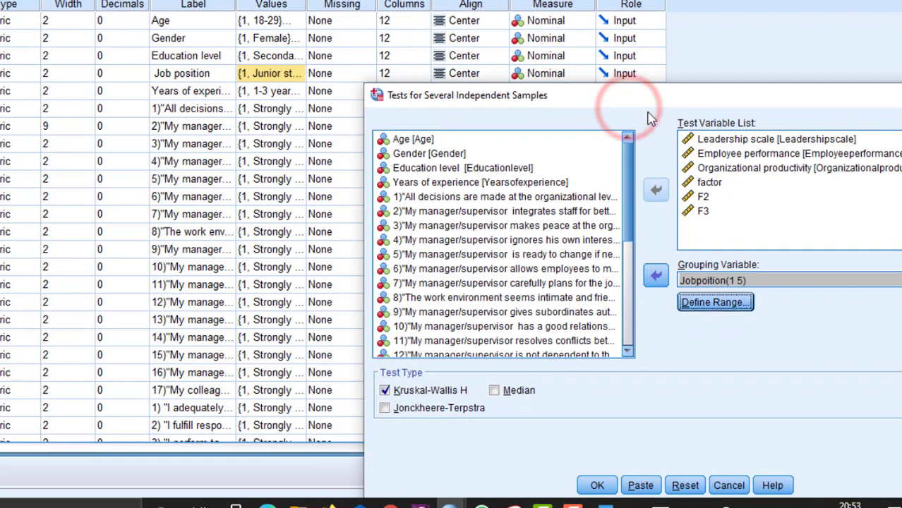
Run the Kruskal-Wallis H test on the six scale variables grouped by Job position.
drag(632, 94, 427, 0)
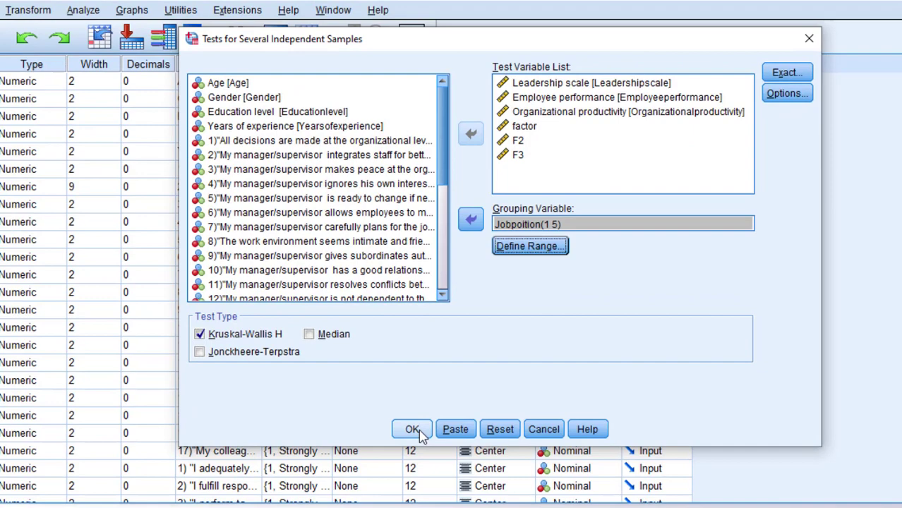
click(395, 372)
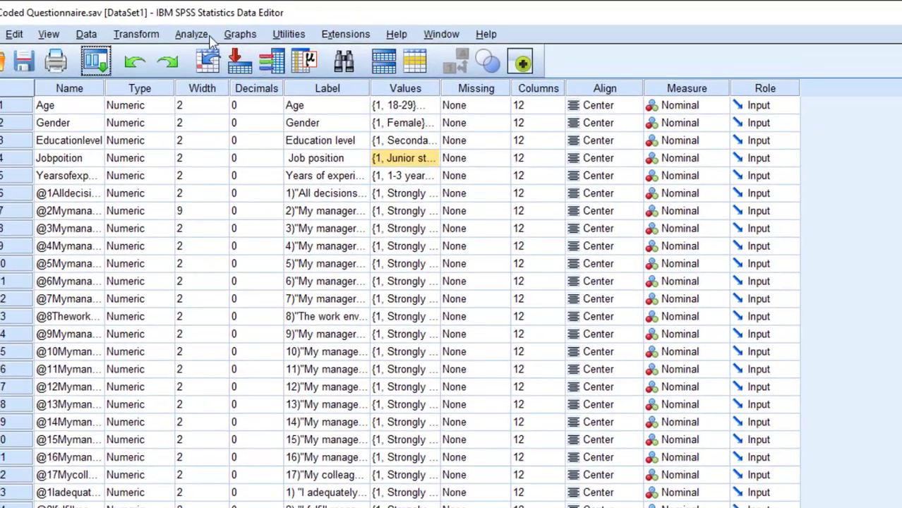
Reopen the legacy K independent samples test and replace Job position with Years of experience as the grouping variable.
click(201, 34)
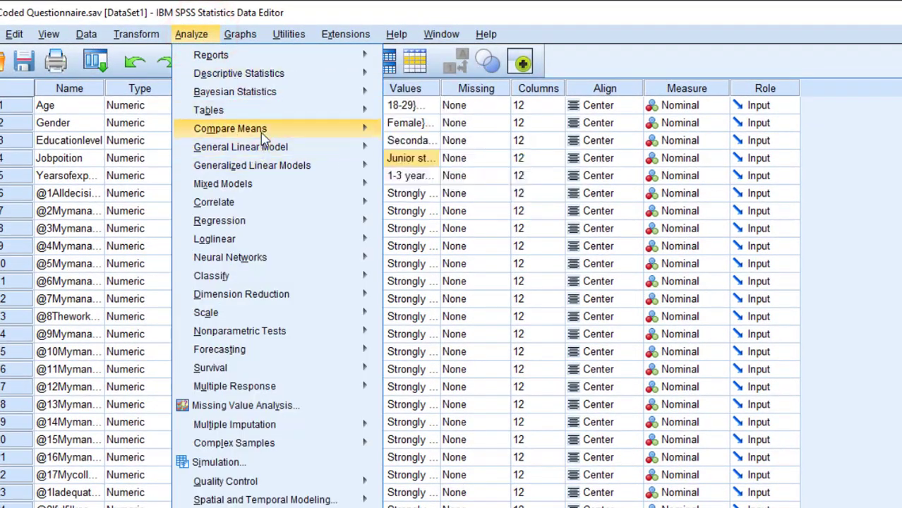
mouse_move(263, 138)
mouse_move(260, 75)
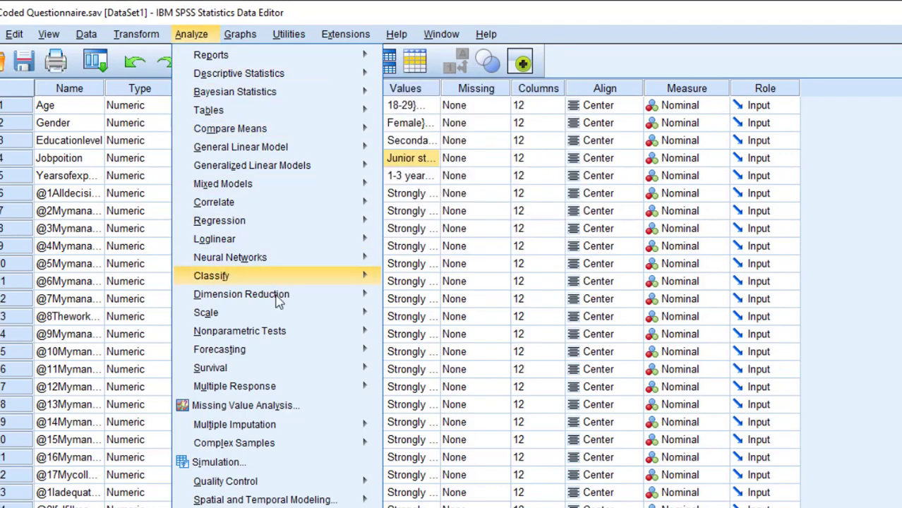
mouse_move(259, 319)
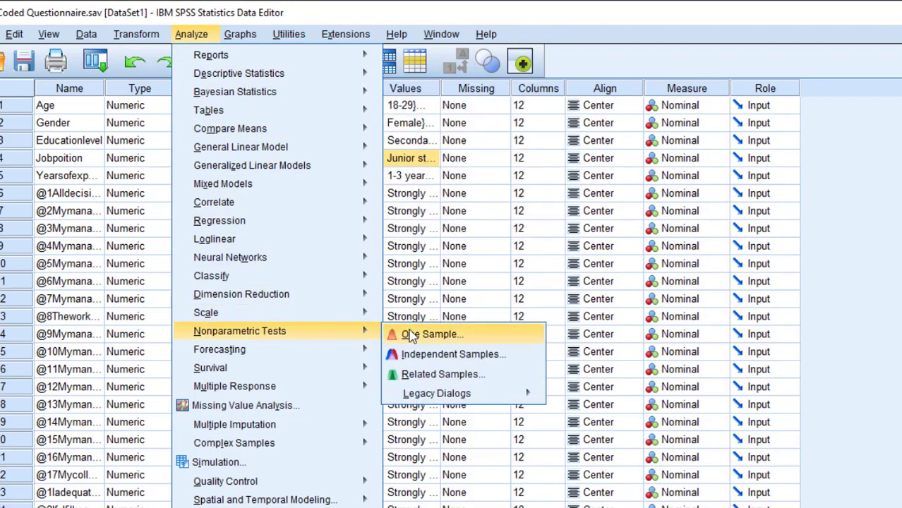
click(423, 393)
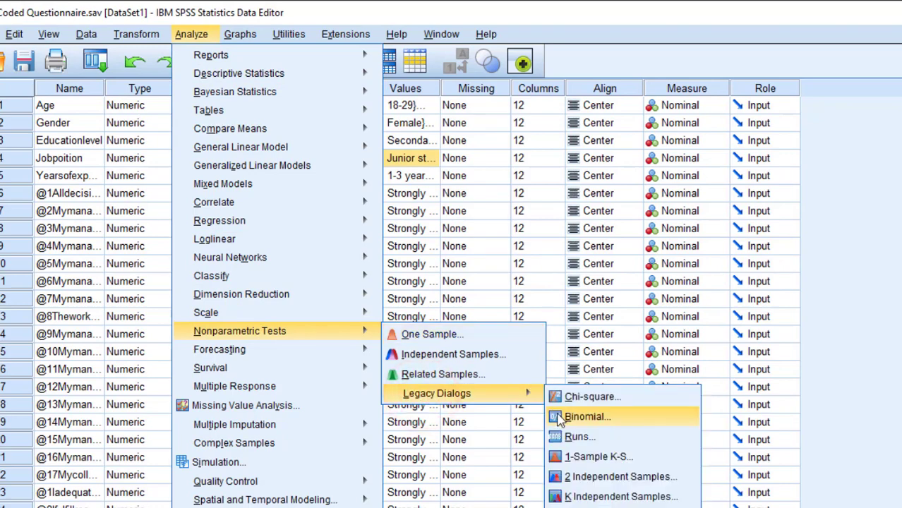
click(569, 499)
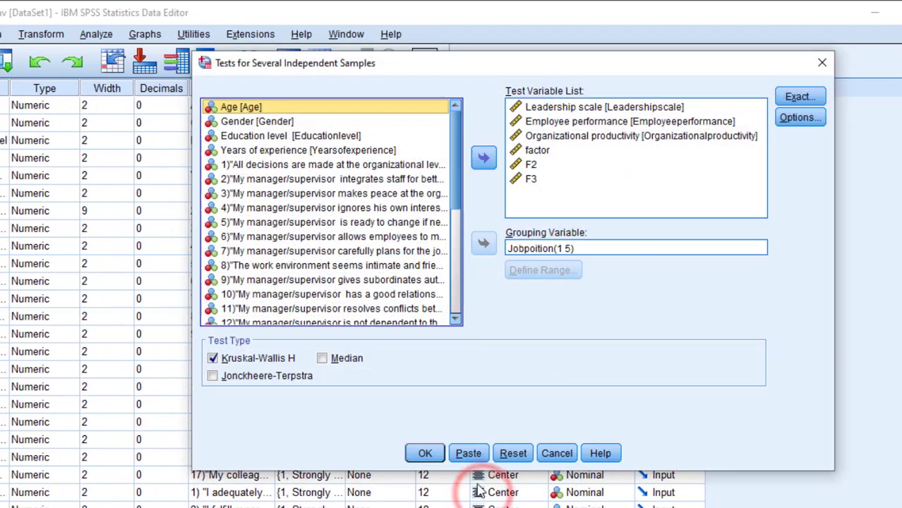
click(536, 251)
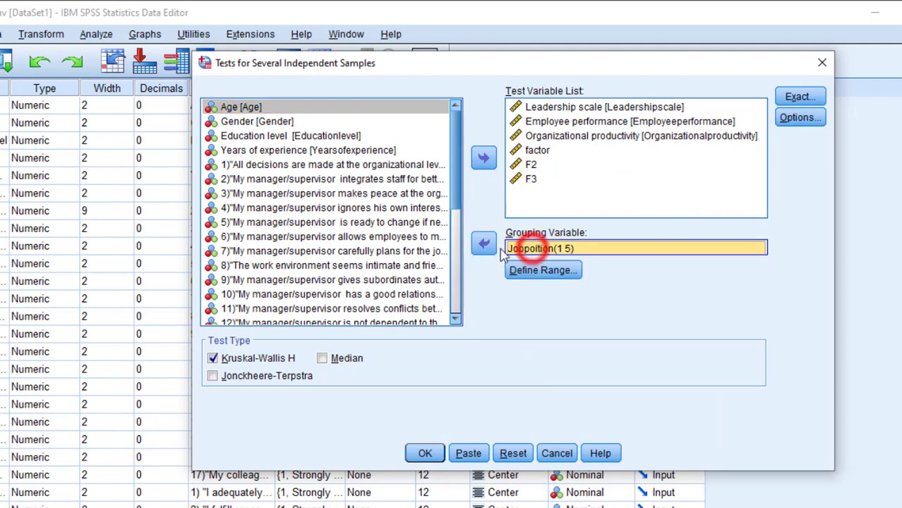
click(483, 243)
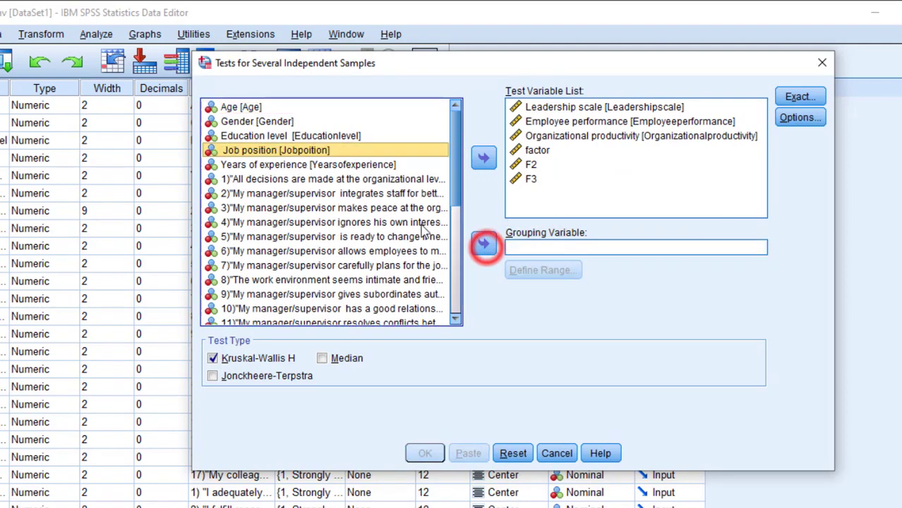
click(300, 166)
click(483, 243)
Check the value labels of Years of experience and define its grouping range from 1 to 4.
drag(462, 63, 494, 138)
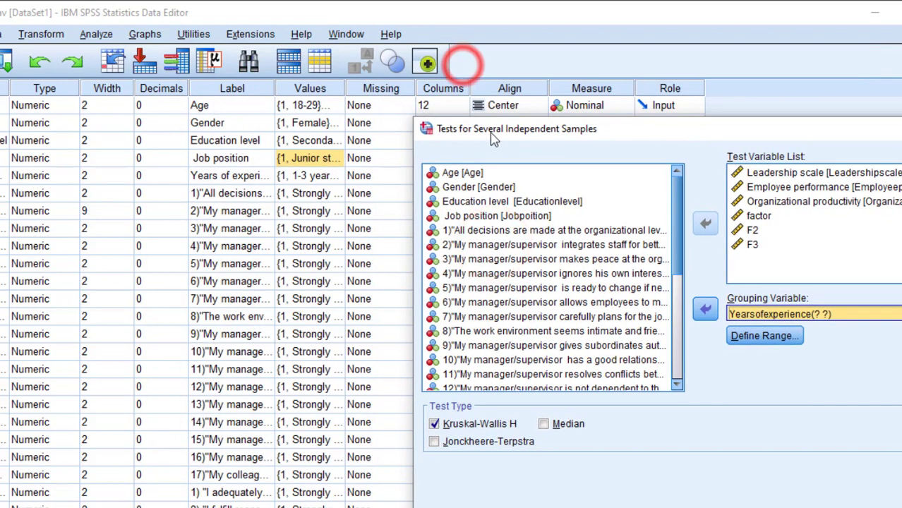
click(332, 182)
click(337, 175)
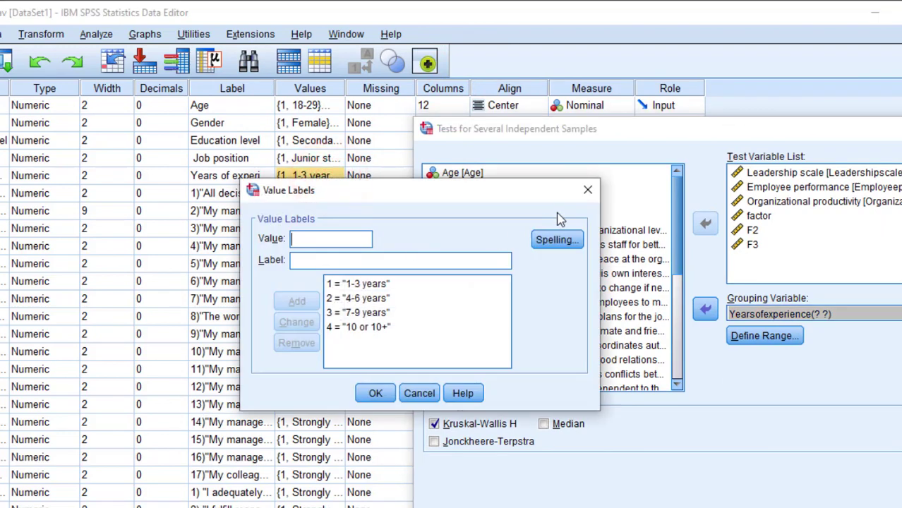
click(589, 191)
click(734, 336)
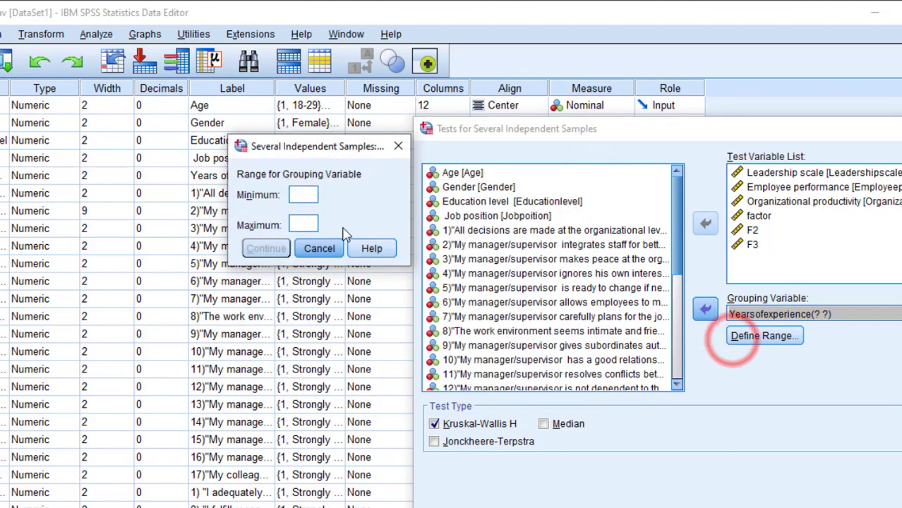
text(1)
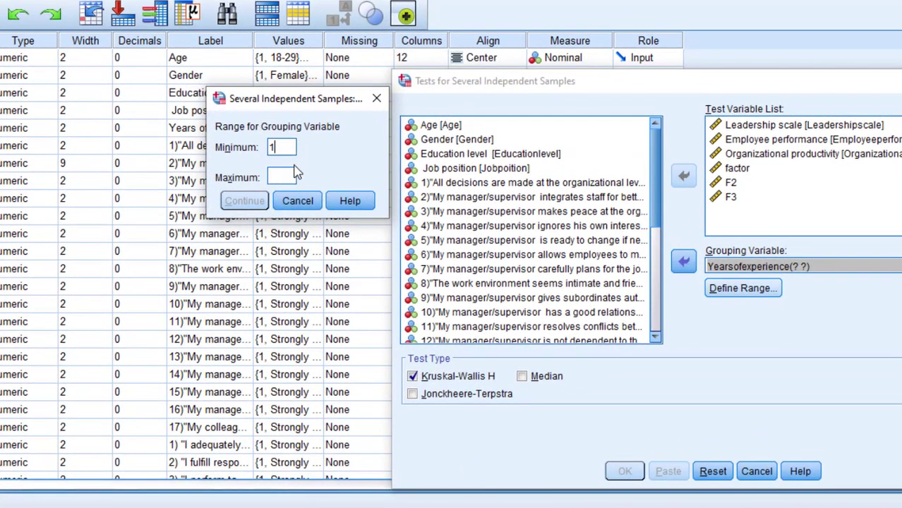
click(285, 176)
text(4)
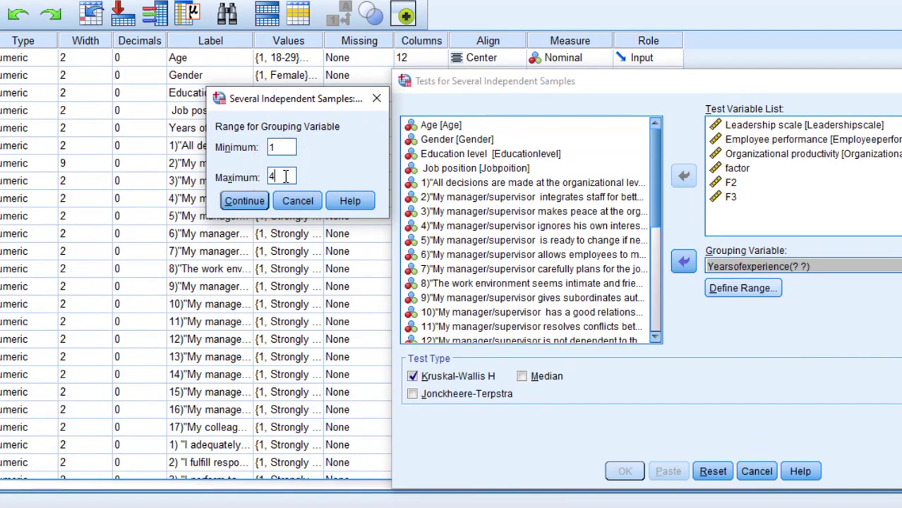
click(260, 199)
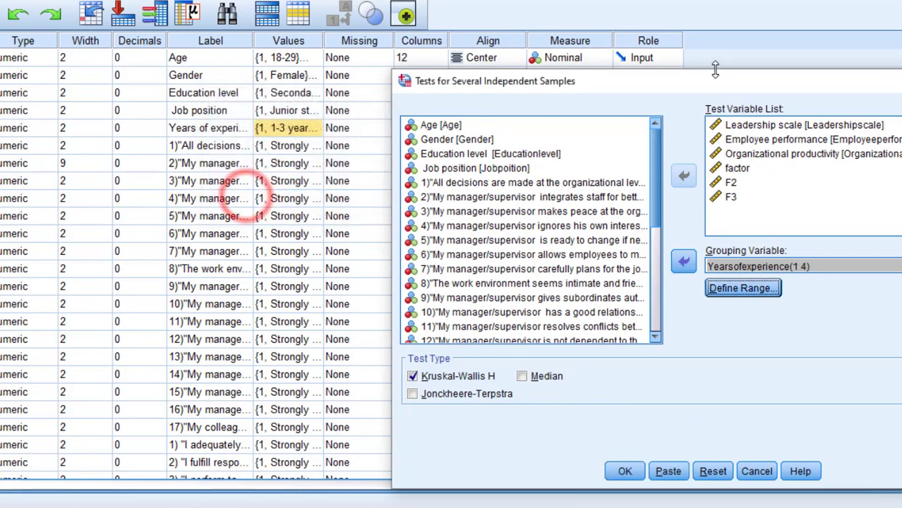
drag(706, 78, 470, 0)
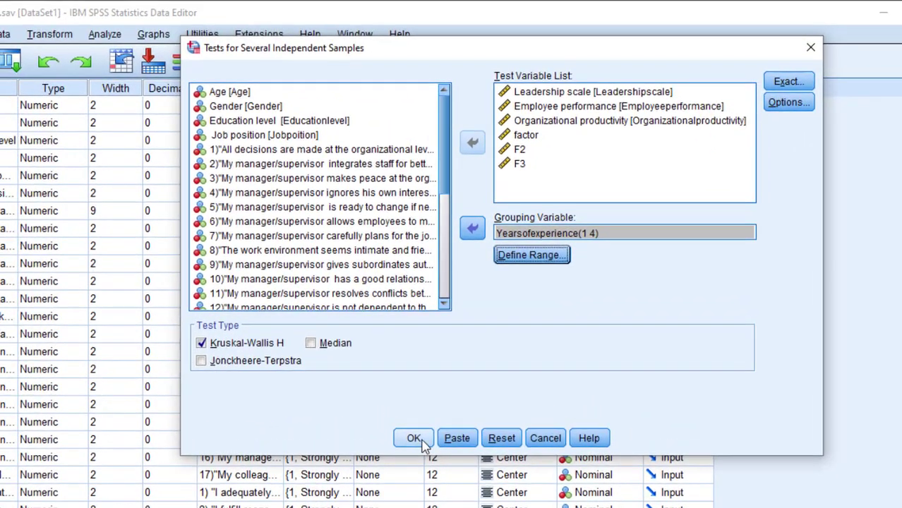
Run the Kruskal-Wallis H test on the six scale variables grouped by Years of experience and review its ranks and test statistics.
click(384, 390)
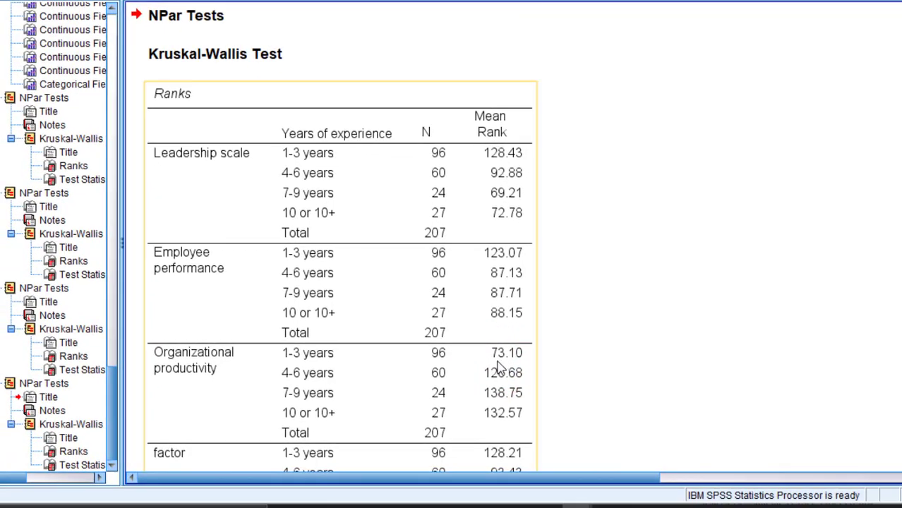
click(739, 507)
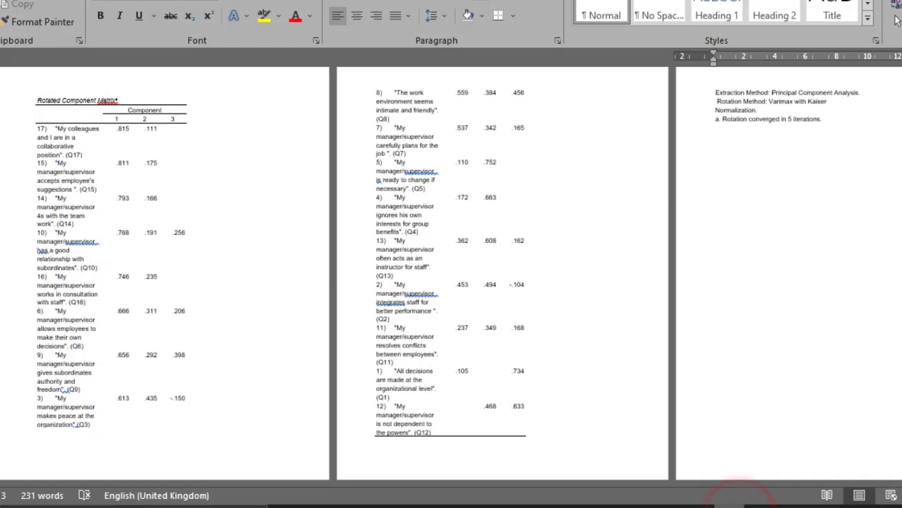
click(738, 505)
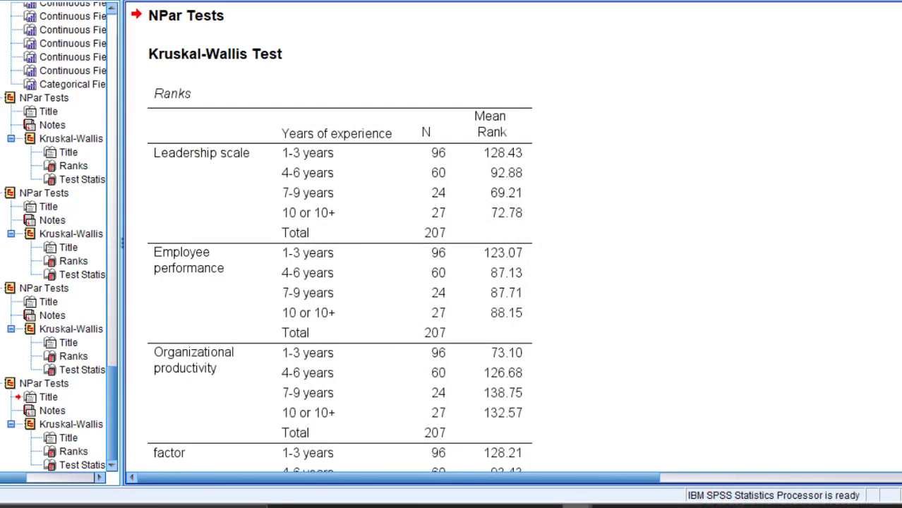
scroll(332, 237, down, 15)
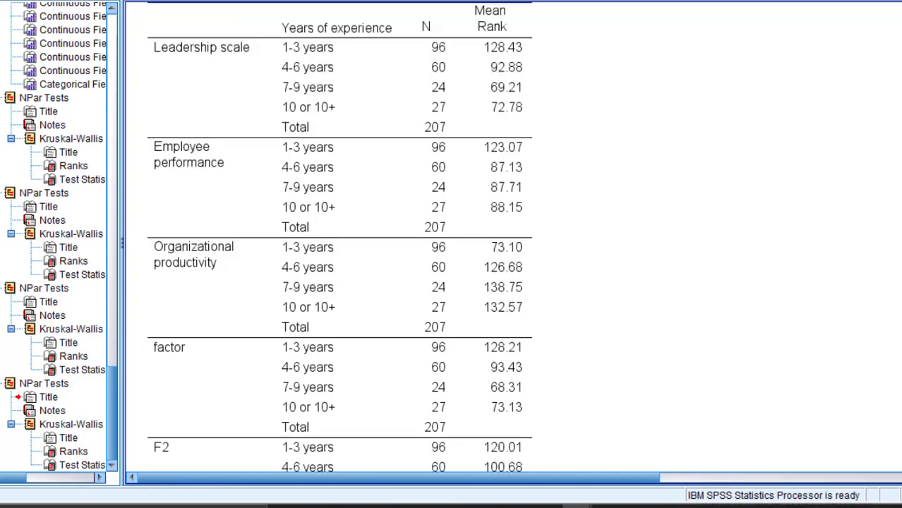
scroll(395, 240, up, 1)
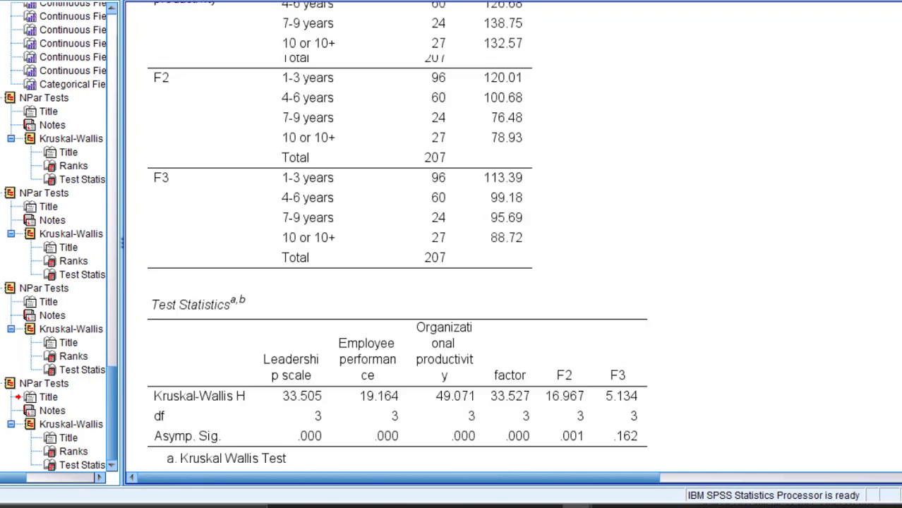
scroll(395, 240, down, 20)
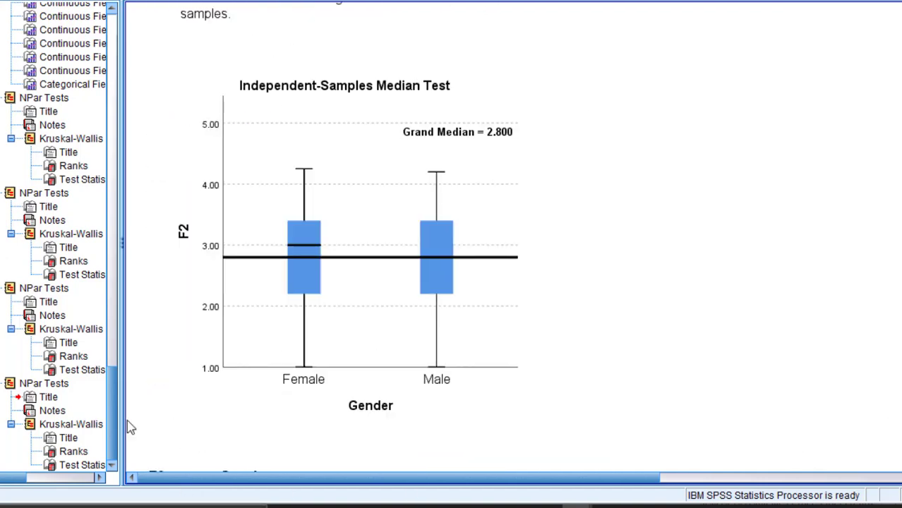
mouse_move(109, 399)
mouse_down()
mouse_move(112, 331)
mouse_move(121, 402)
mouse_up()
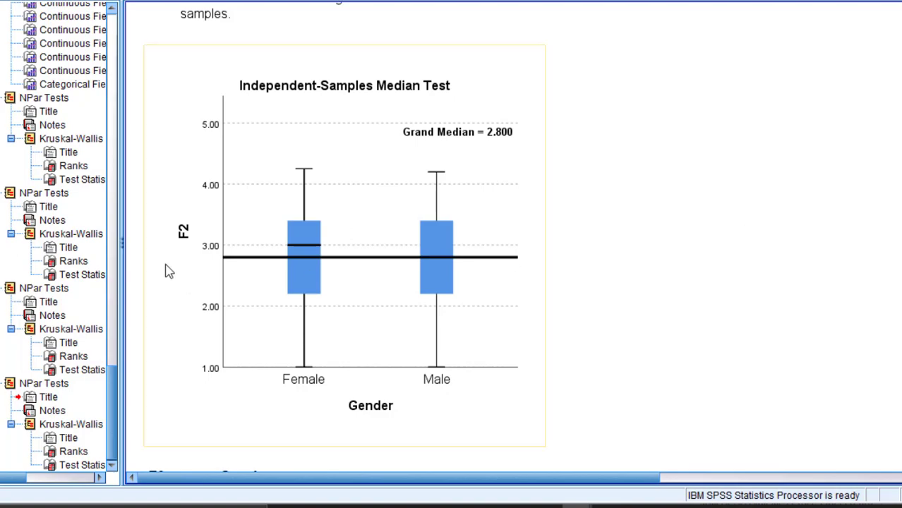
scroll(409, 262, up, 15)
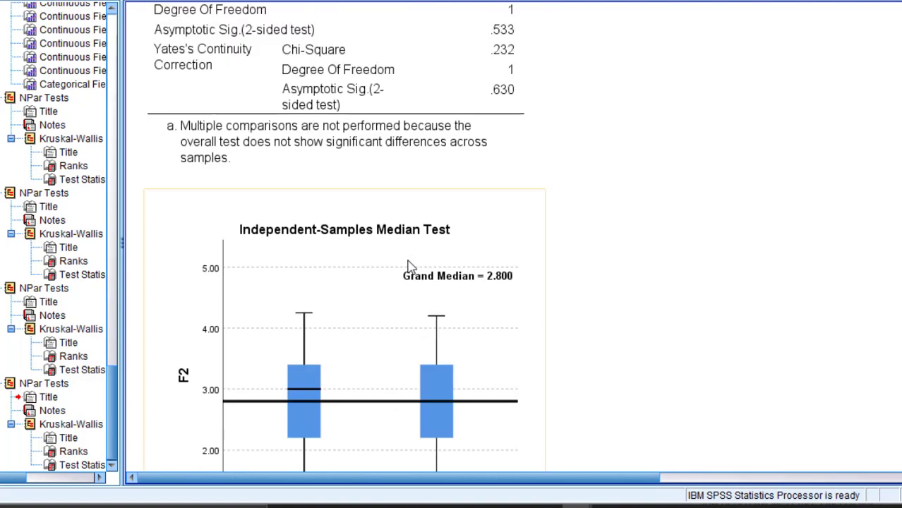
scroll(408, 262, up, 15)
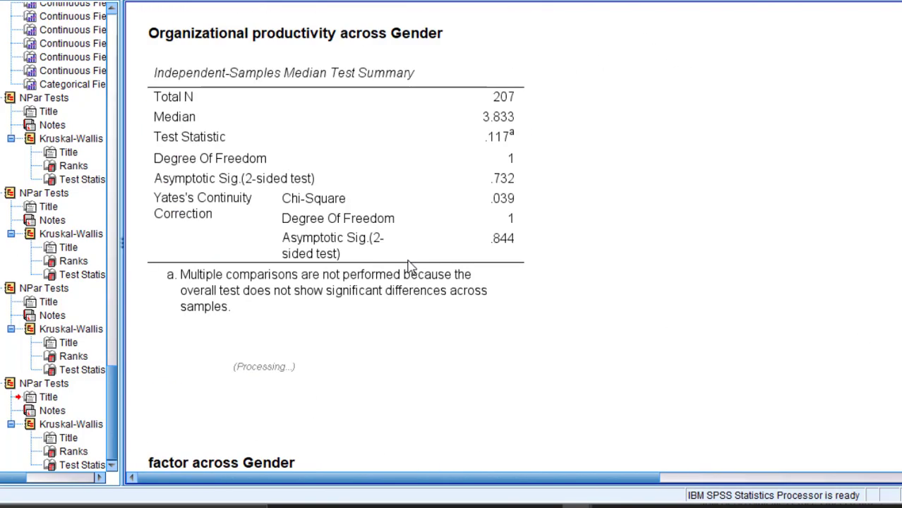
scroll(410, 267, up, 10)
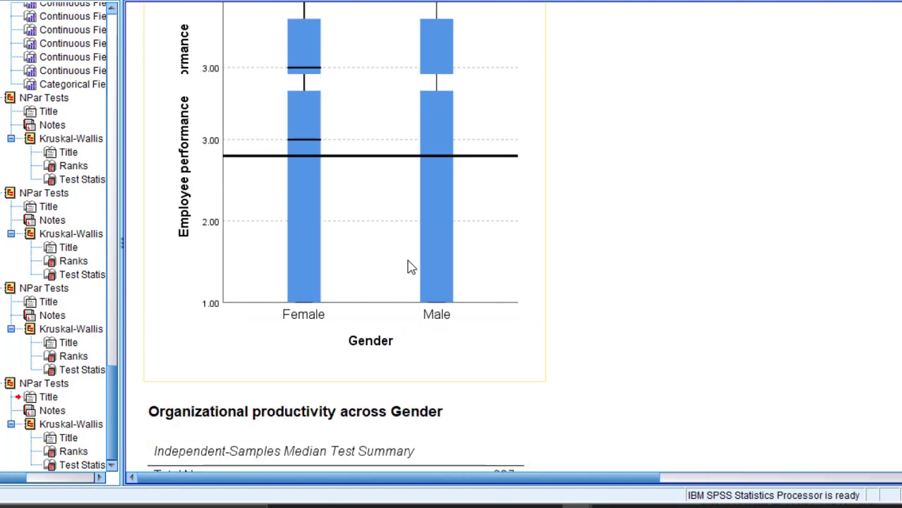
scroll(411, 267, up, 5)
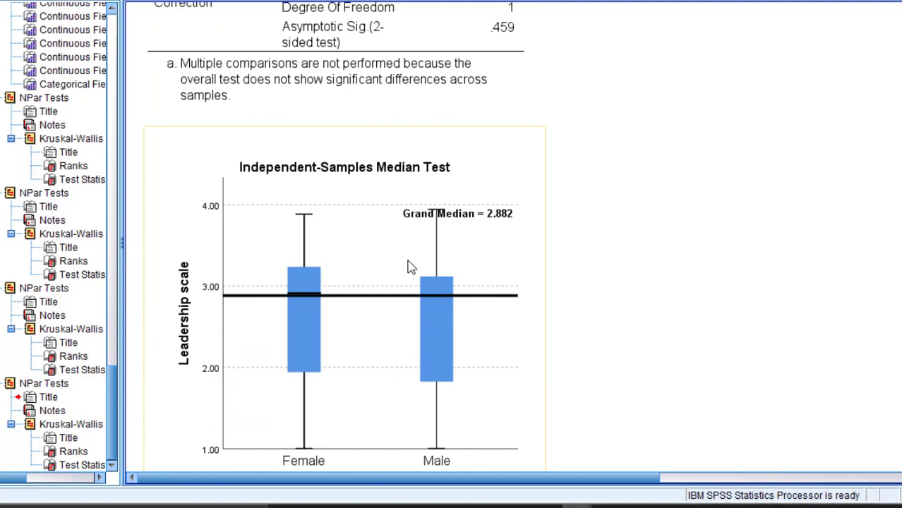
scroll(410, 267, up, 2)
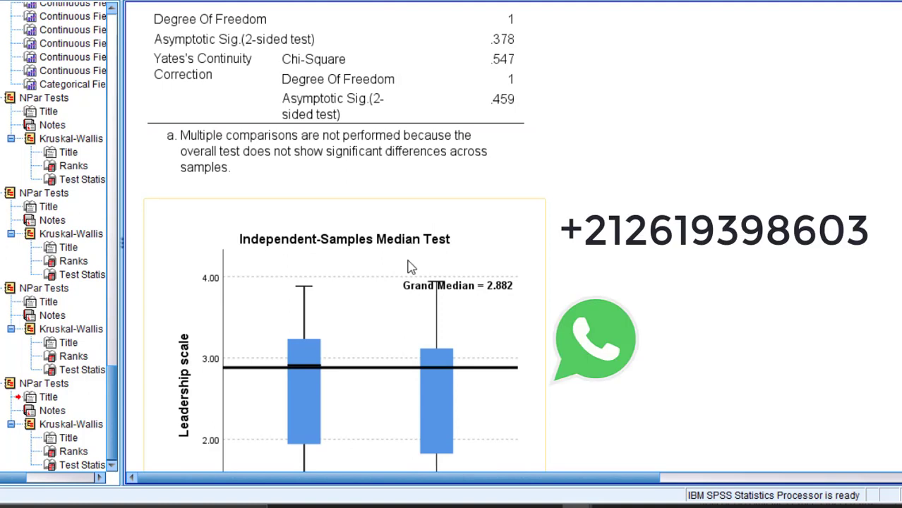